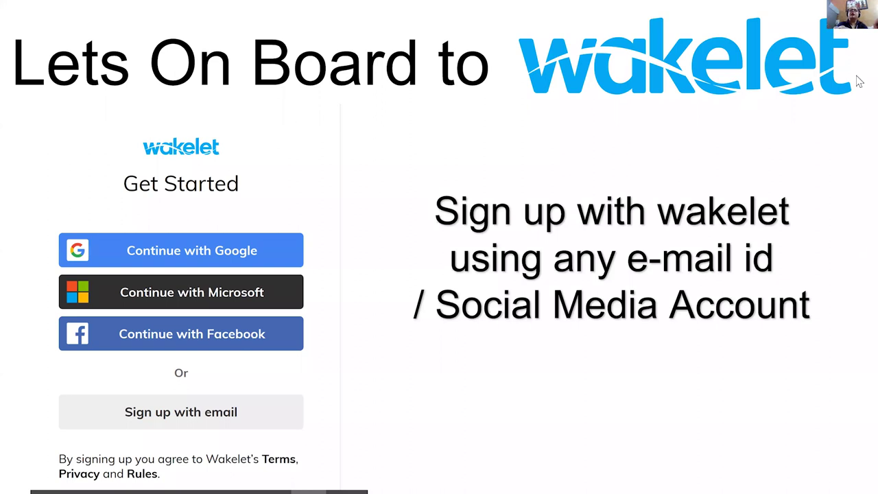
# - Advance to the 'Creating wakelet Collection' slide and switch to the Chrome window with the Wakelet dashboard
pyautogui.click(713, 150)
pyautogui.hotkey('alt', 'Tab')
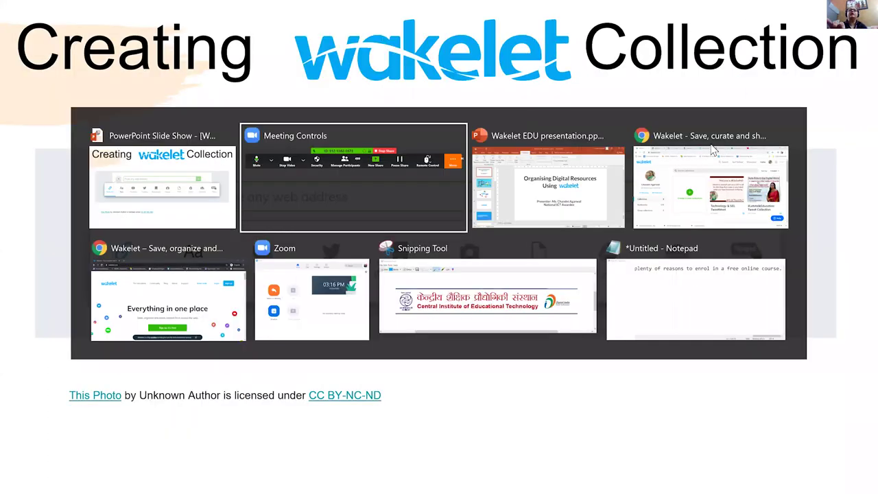
pyautogui.hotkey('alt', 'Tab')
pyautogui.hotkey('alt', 'Tab')
pyautogui.hotkey('alt', 'Tab')
pyautogui.hotkey('alt', 'Tab')
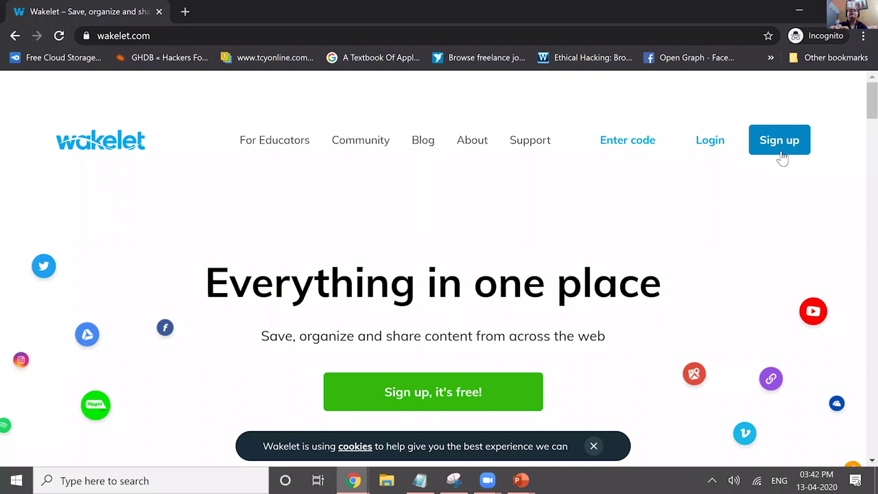
pyautogui.hotkey('alt', 'Tab')
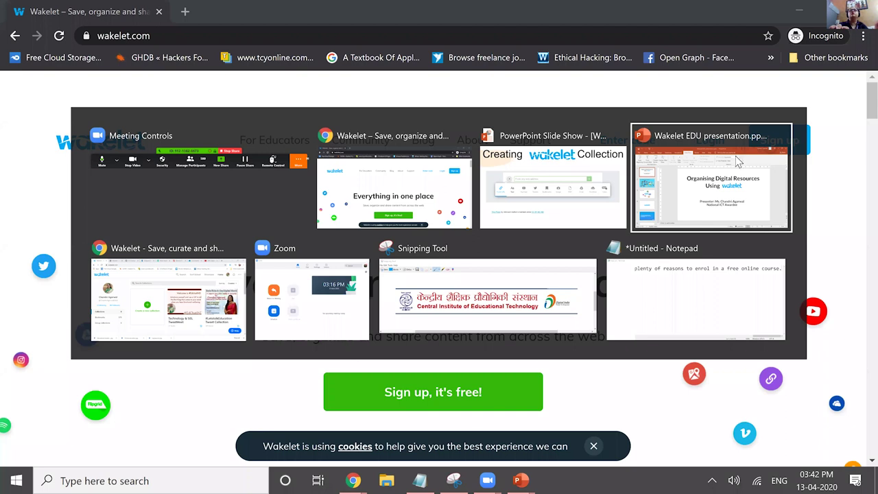
pyautogui.hotkey('alt', 'Tab')
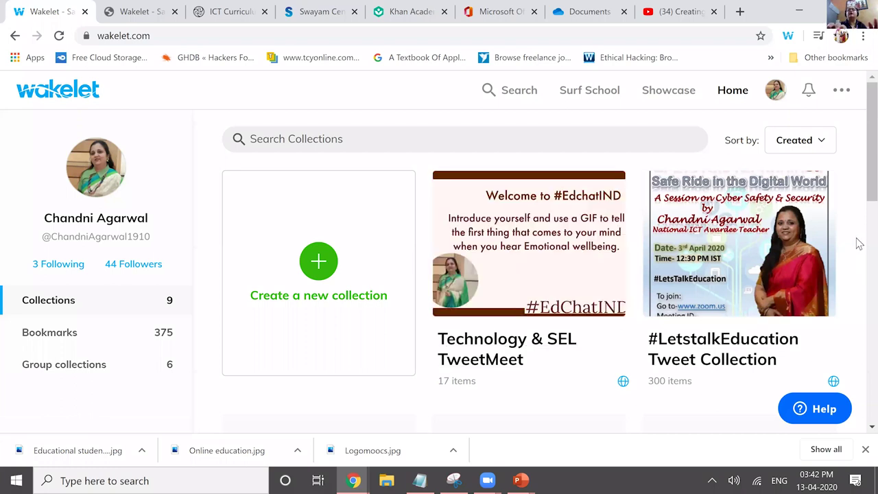
# - Browse the 14 items of 'One Stop link for Resources Using Teams for Online Teaching', then return to top
pyautogui.scroll(-3, 489, 248)
pyautogui.click(491, 259)
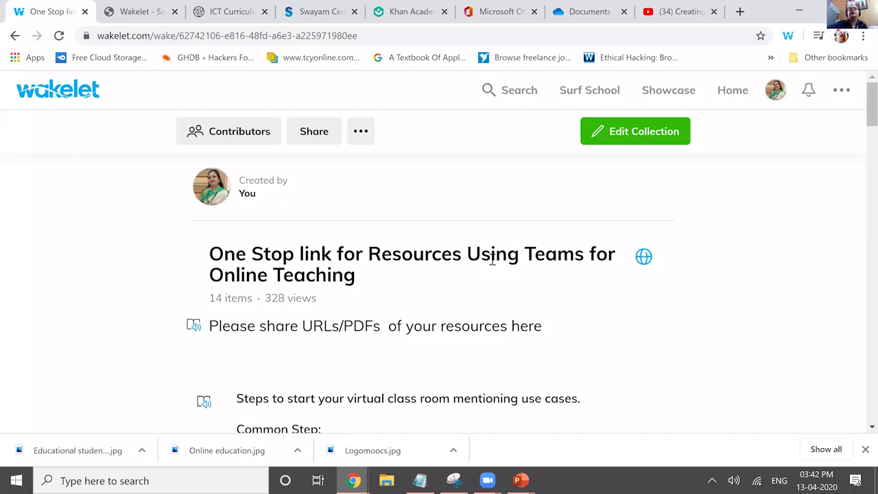
pyautogui.scroll(-1, 492, 259)
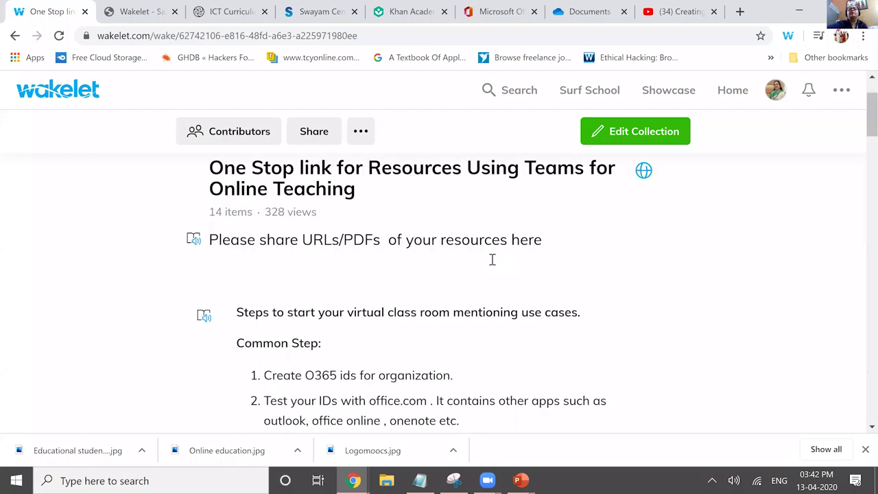
pyautogui.scroll(-1, 492, 259)
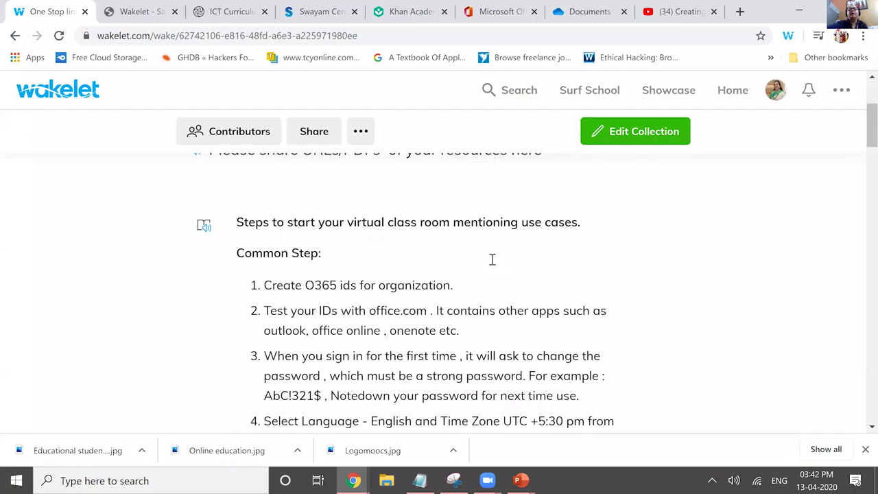
pyautogui.scroll(-5, 491, 259)
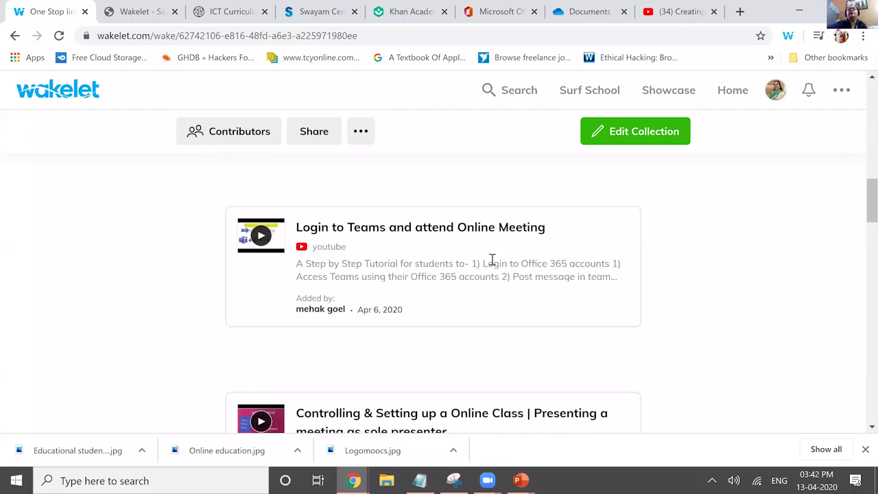
pyautogui.scroll(-3, 492, 259)
pyautogui.scroll(-3, 491, 259)
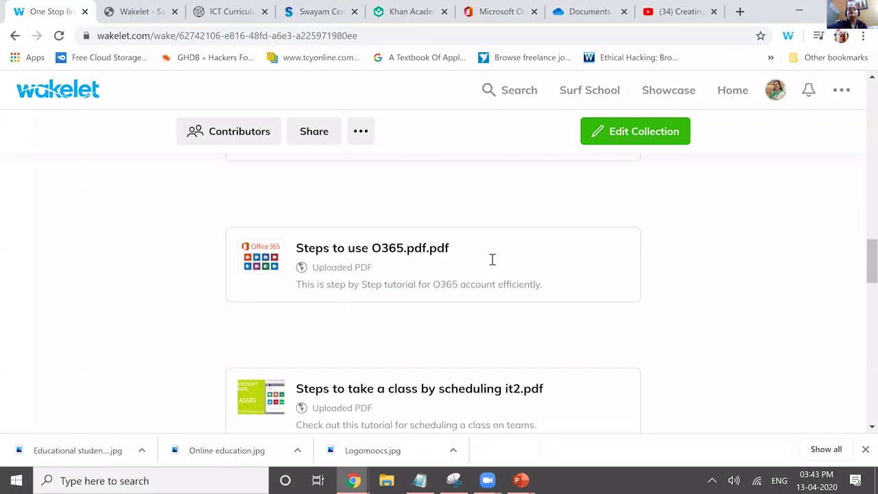
pyautogui.press('Home')
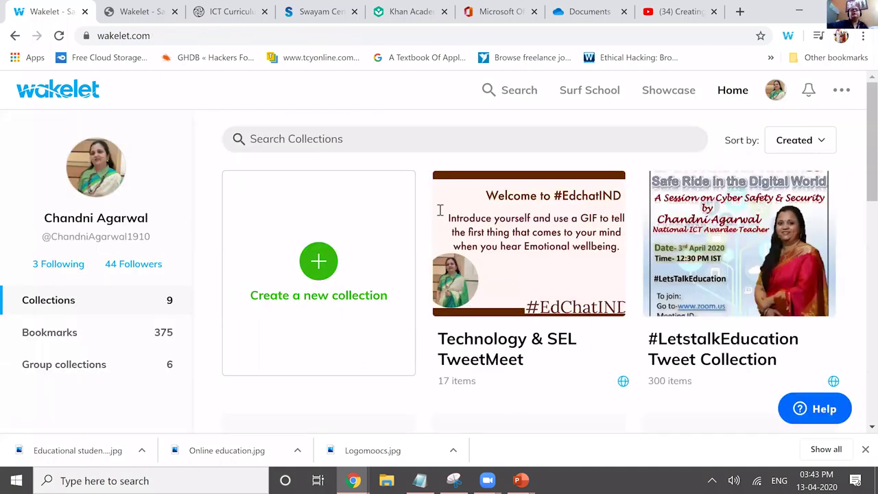
# - Create a new blank collection and preview, then dismiss, the 'Add a cover image' options
pyautogui.click(320, 274)
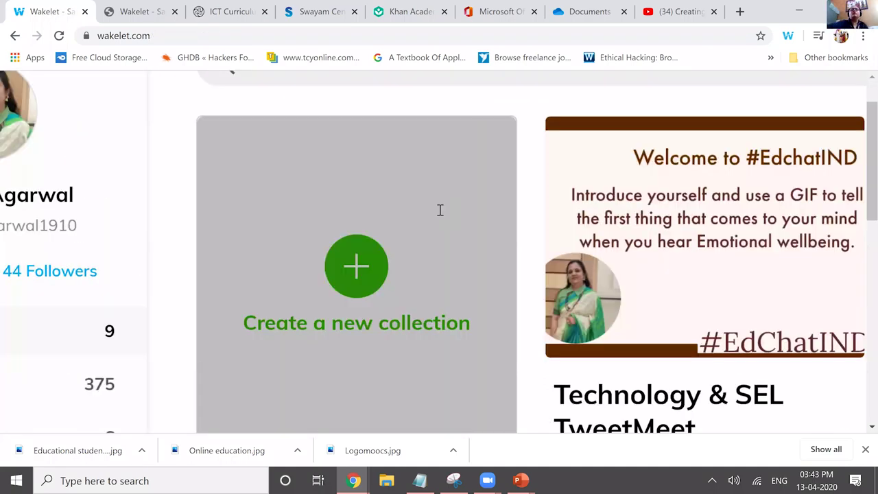
pyautogui.scroll(3, 439, 210)
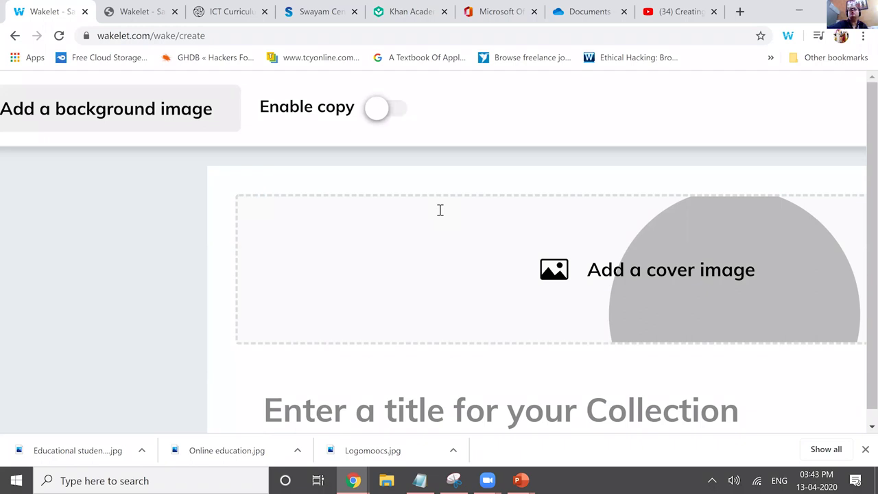
pyautogui.click(440, 210)
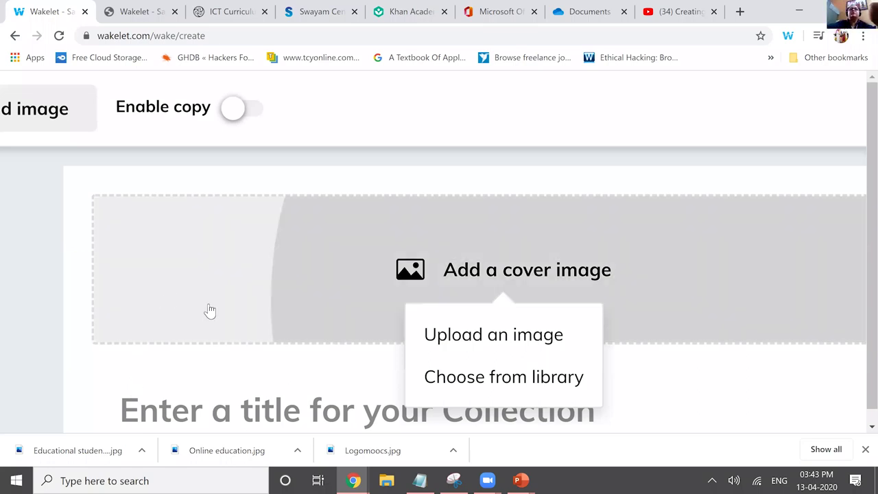
pyautogui.click(33, 221)
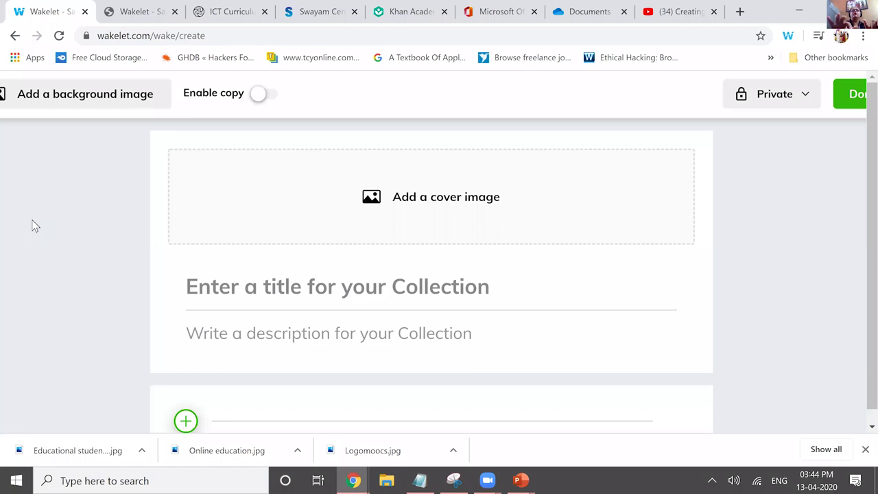
# - Title the new collection 'Online MOOC Collection' and move on to its description field
pyautogui.click(272, 282)
pyautogui.write('M')
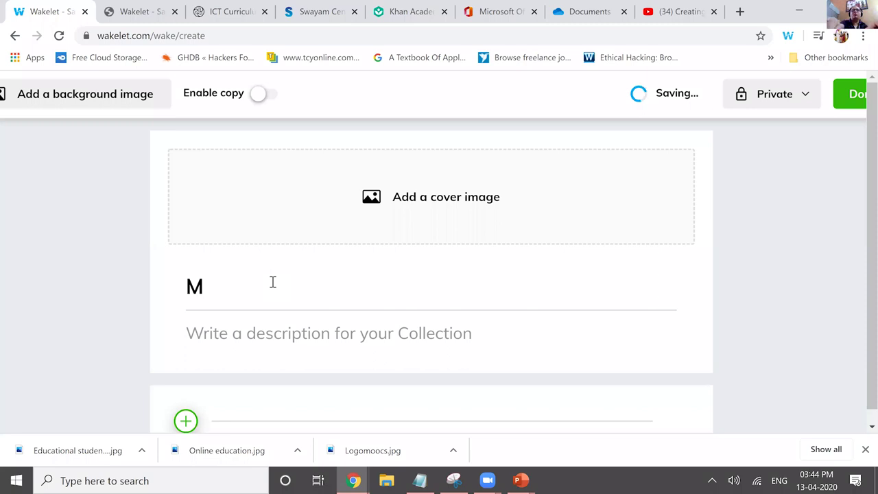
pyautogui.press('BackSpace')
pyautogui.write('Onli')
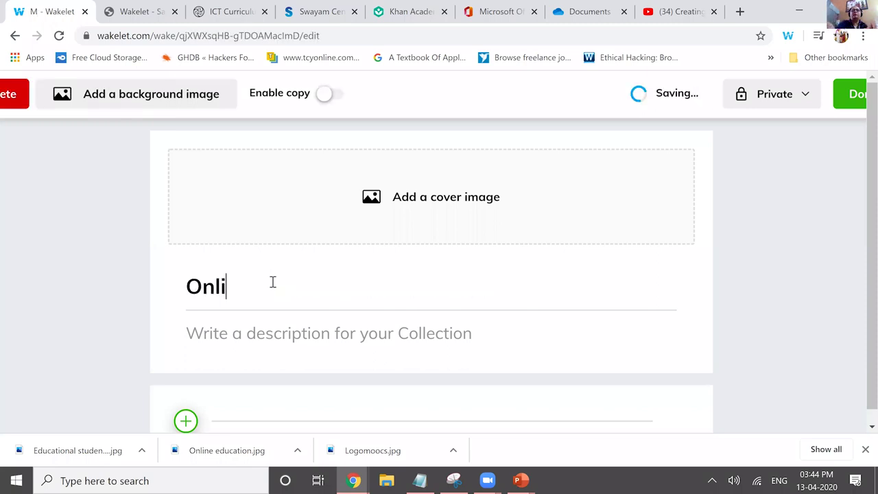
pyautogui.write('ne MOOC ')
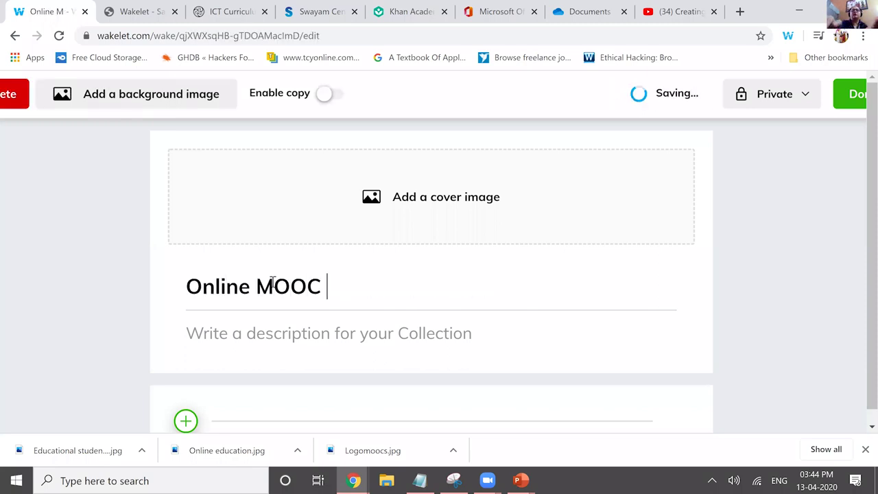
pyautogui.write('Collection')
pyautogui.click(256, 331)
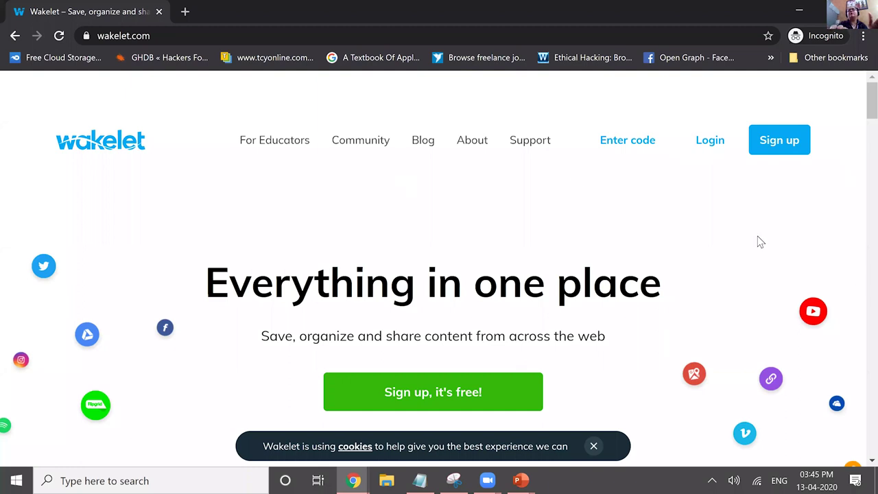
# - Go to the Wakelet login page from the public wakelet.com home page
pyautogui.click(704, 144)
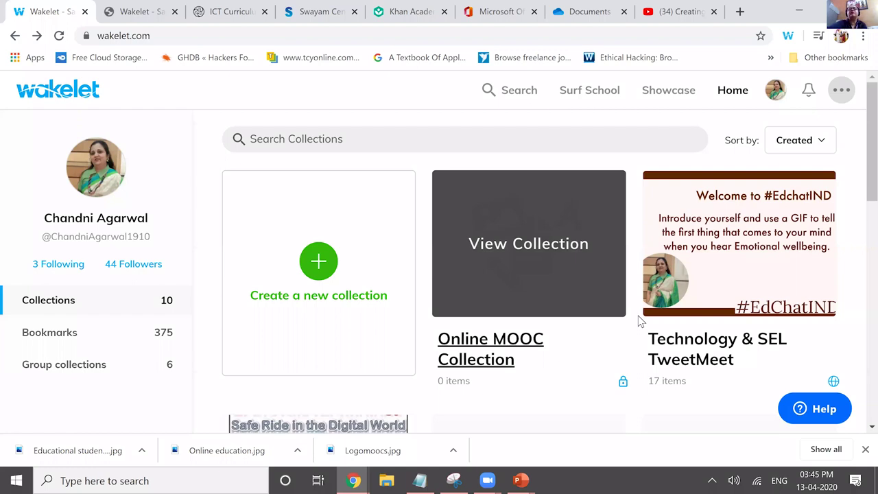
# - View your public Wakelet profile page, then go back to the collections dashboard
pyautogui.click(11, 80)
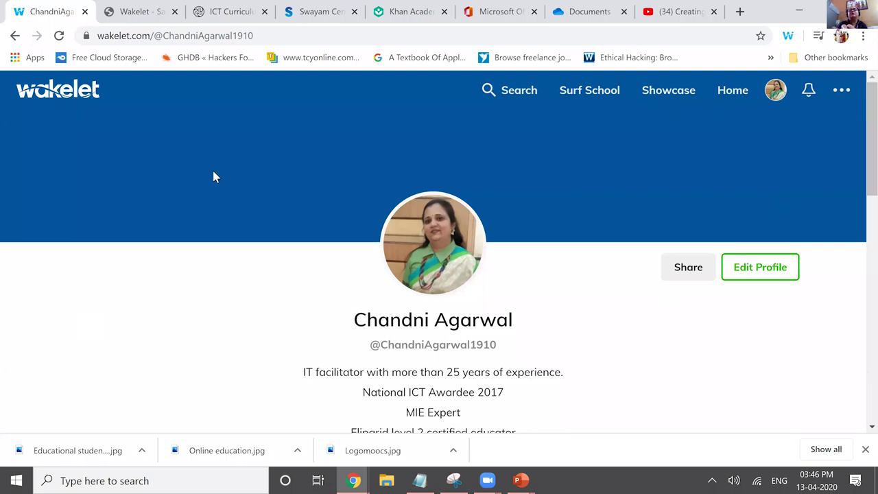
pyautogui.hotkey('alt', 'Left')
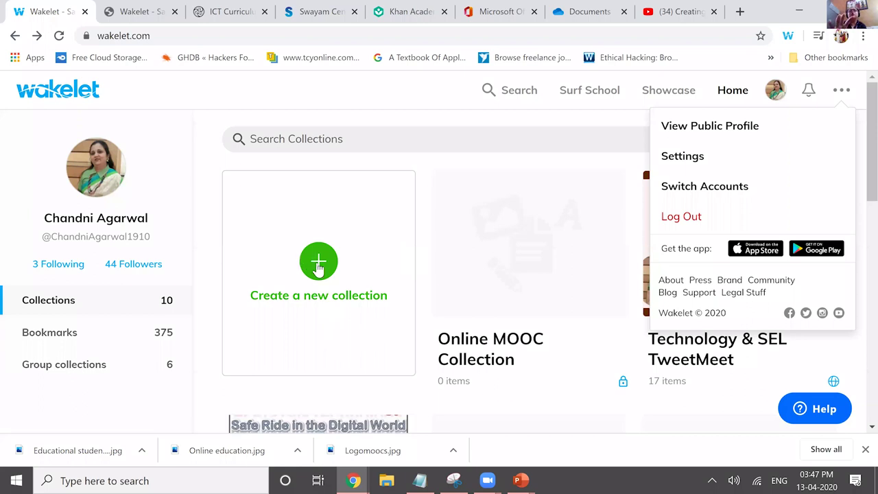
# - Close the account menu, start a new collection, and view its Public, Unlisted and Private visibility options
pyautogui.click(318, 260)
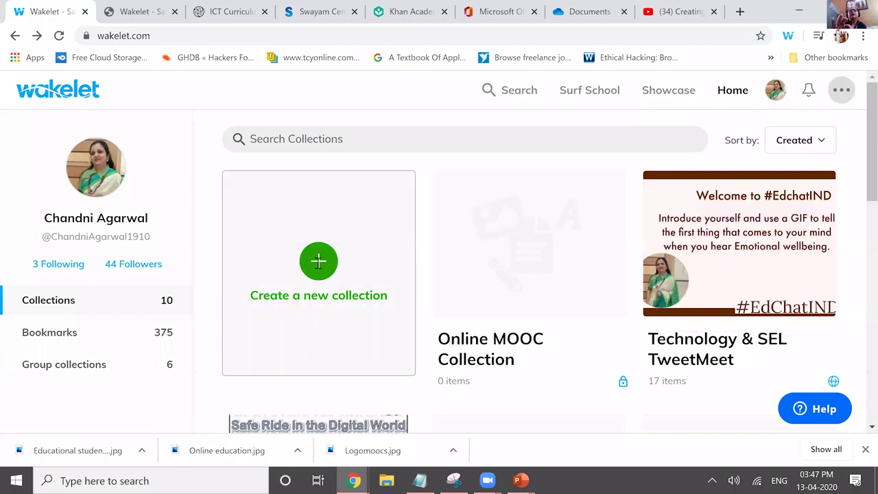
pyautogui.click(318, 260)
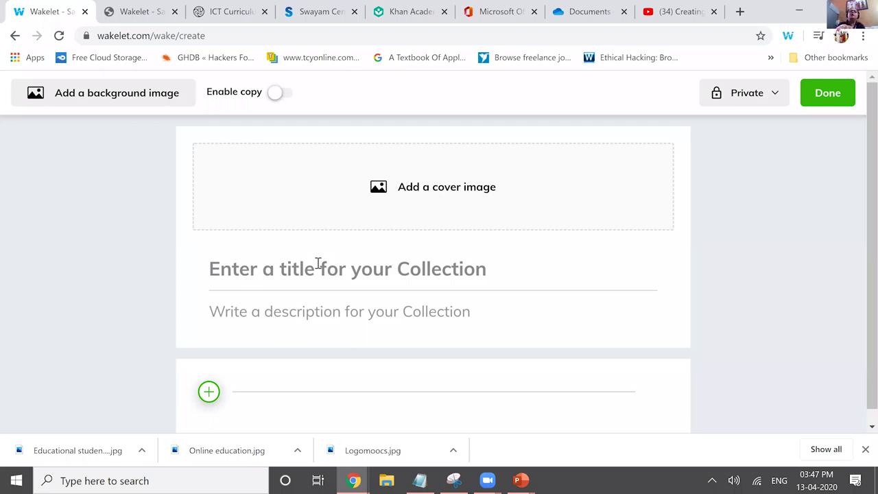
pyautogui.click(136, 102)
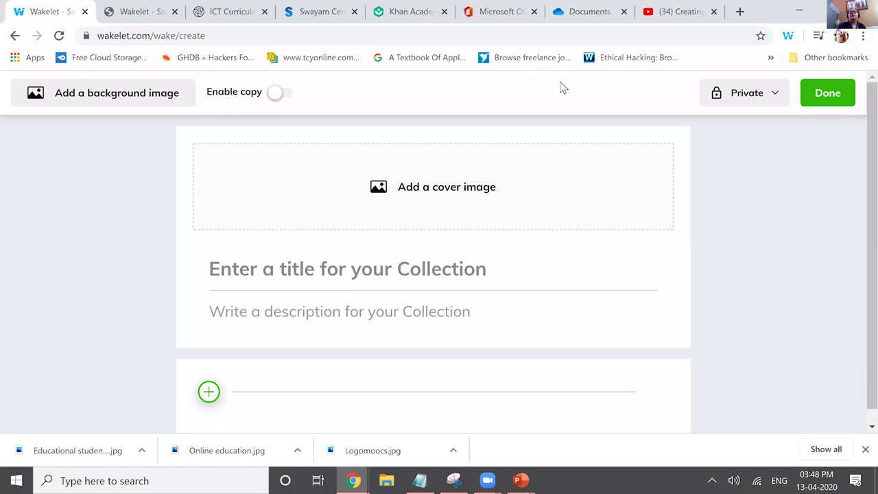
pyautogui.click(762, 94)
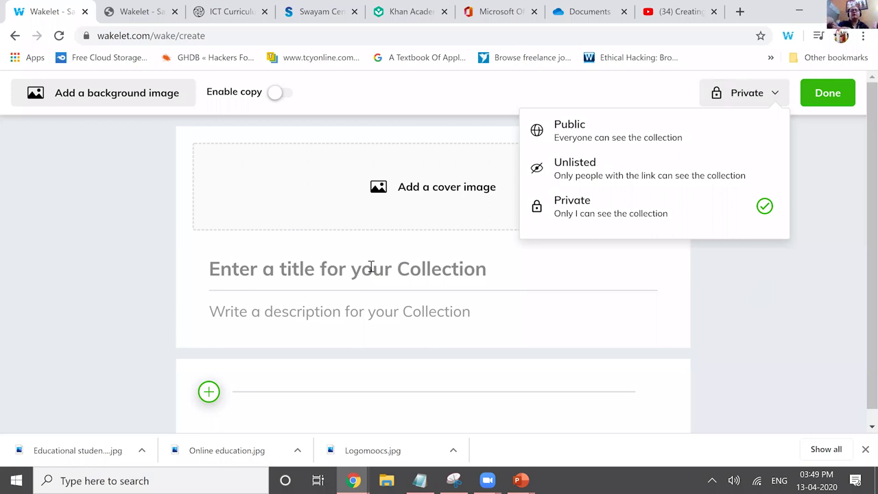
# - Title the new collection 'Online MOOC Collection'
pyautogui.click(371, 266)
pyautogui.write('Online Mo')
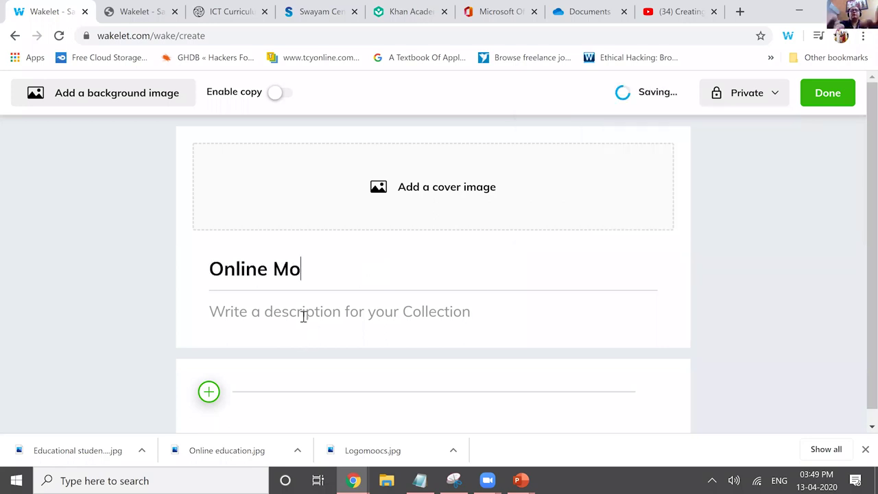
pyautogui.press('BackSpace')
pyautogui.write('OOC Colle')
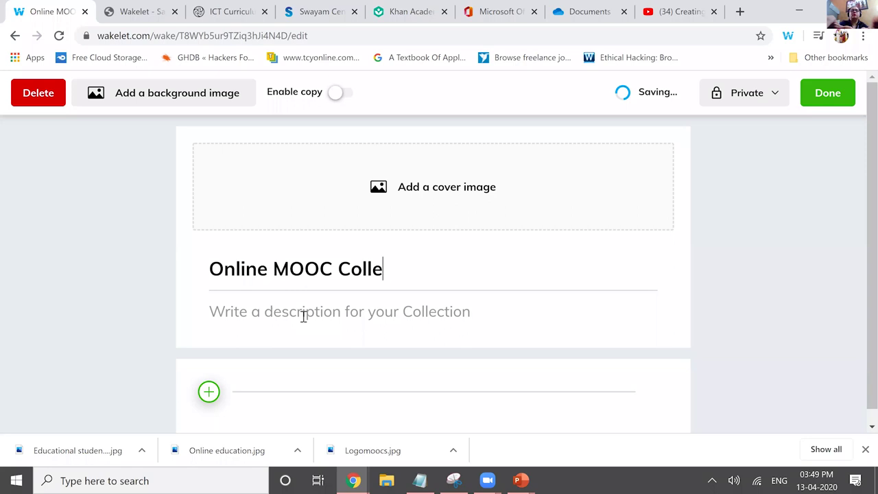
pyautogui.write('ction')
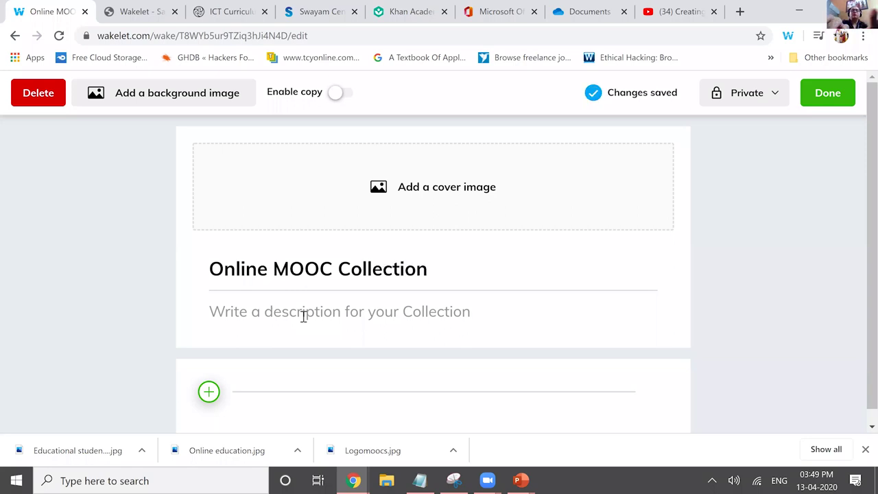
# - Add the description 'This is a collection of resources & links ....'
pyautogui.click(303, 315)
pyautogui.write('This')
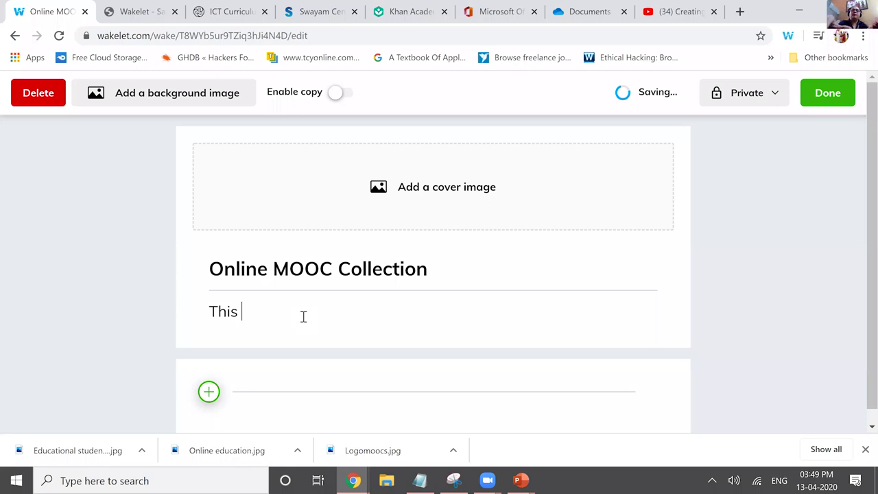
pyautogui.write('is a collection of resourc')
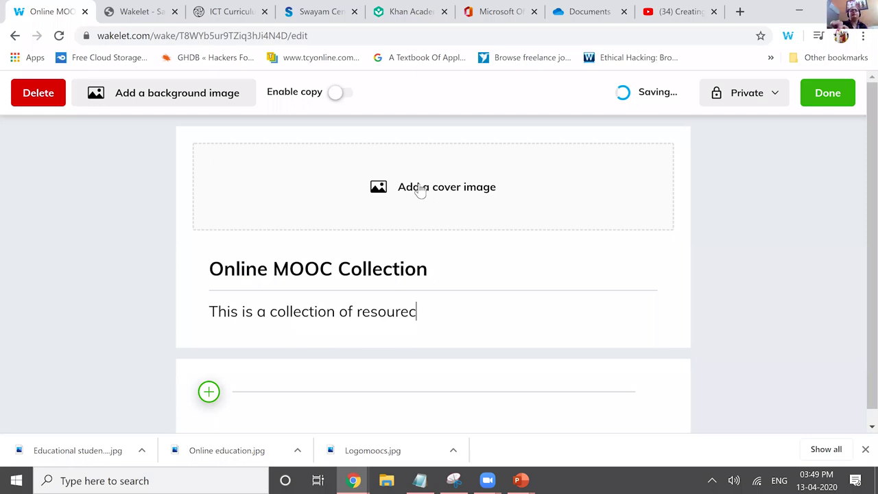
pyautogui.write('es & links ....')
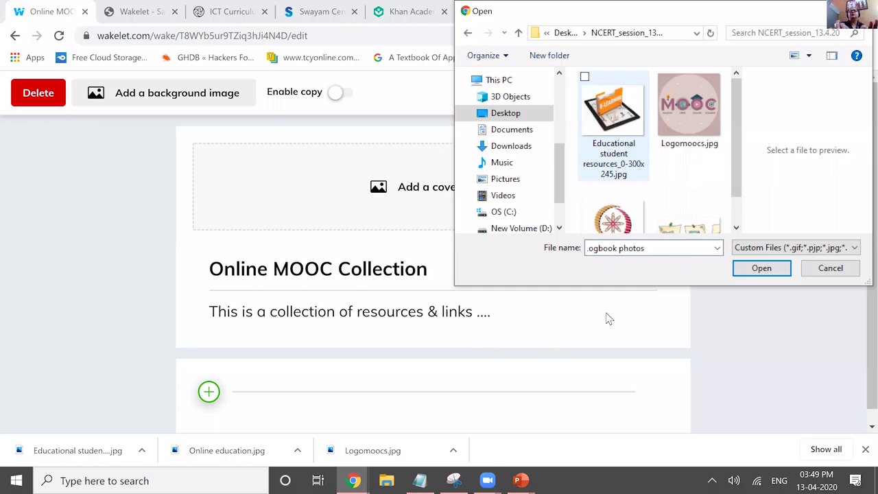
# - Set the Logomoocs.jpg MOOC logo as the collection's half cover image and save it
pyautogui.scroll(-1, 596, 293)
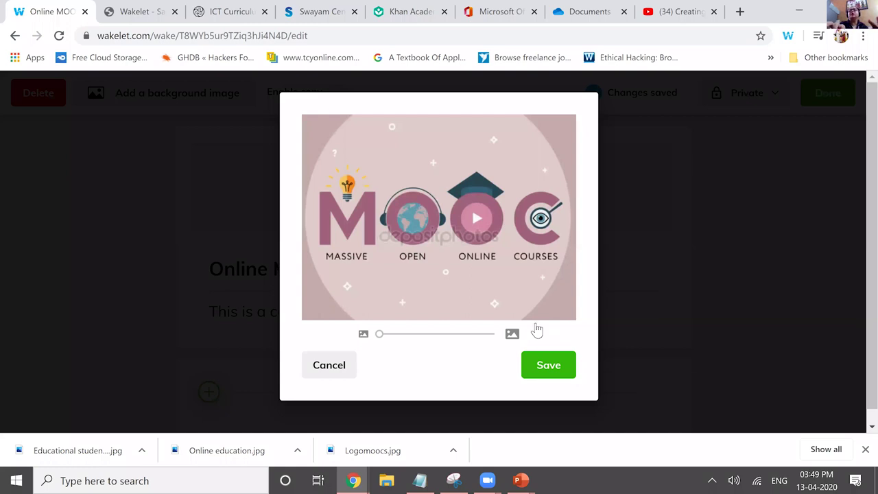
pyautogui.press('Return')
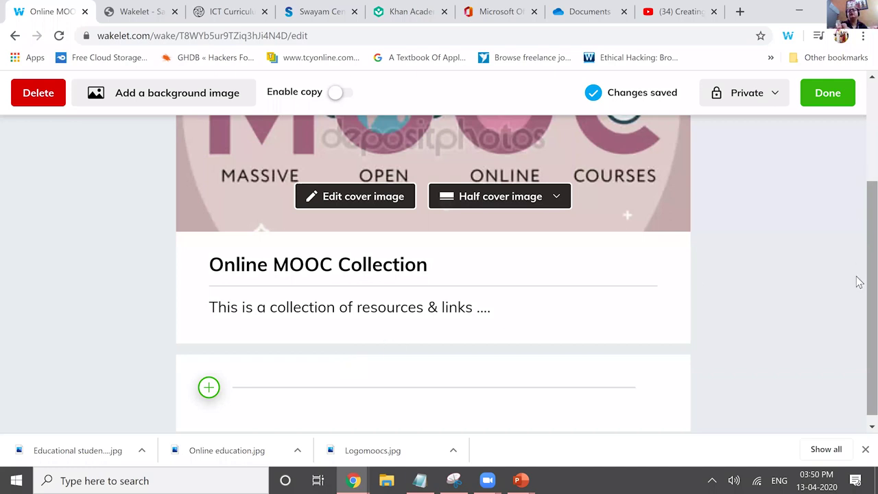
pyautogui.scroll(3, 213, 396)
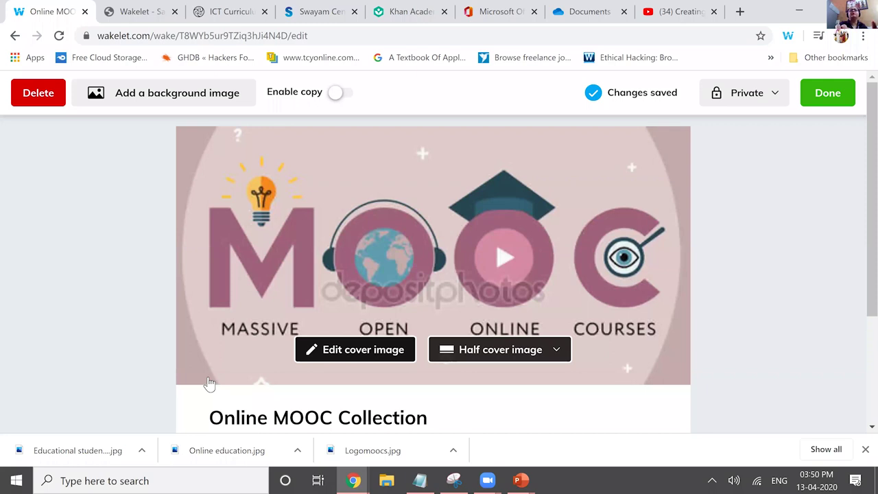
# - Make the collection Unlisted and paste a paragraph explaining MOOCs into a new text note
pyautogui.scroll(-3, 209, 384)
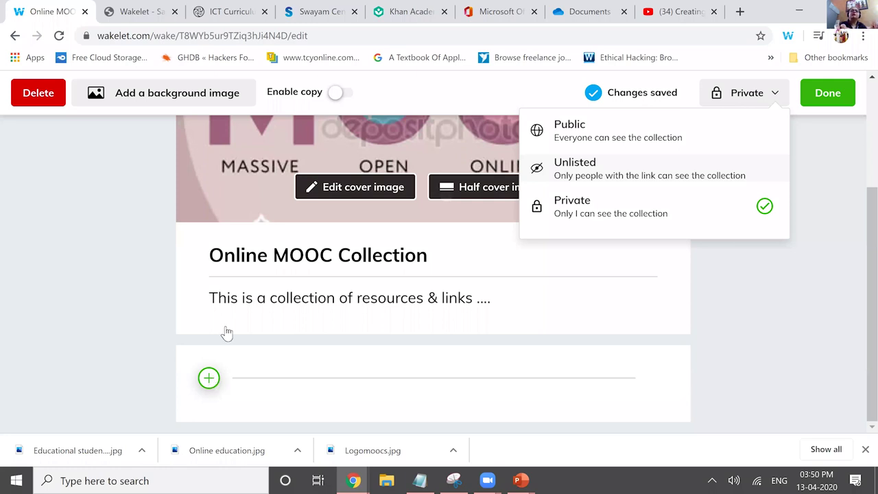
pyautogui.press('Return')
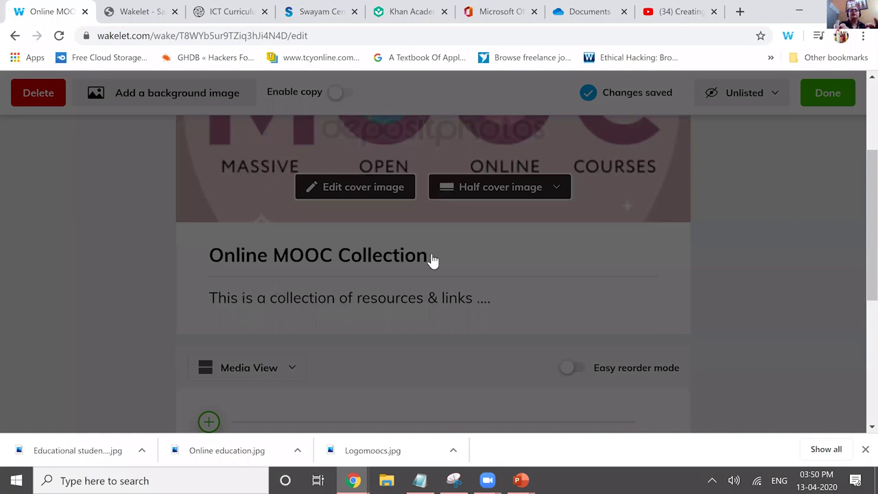
pyautogui.write('MOOC (massive open online course) is among the latest additions to the Oxford English Dictionary, and MOOCs have proven that despite some hiccoughs and skepticism, they are not going anywhere. As their prominence continues to grow and universities continue to improve the content and student support provided, there are plenty of reasons to enrol in a free online course.')
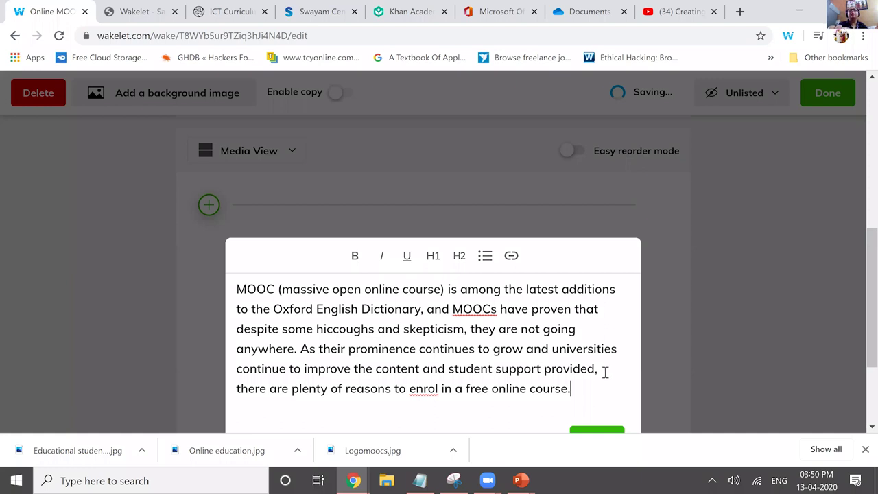
# - Bold MOOC in the note and link the 'massive open online course' phrase to the Swayam NPTEL page
pyautogui.click(432, 255)
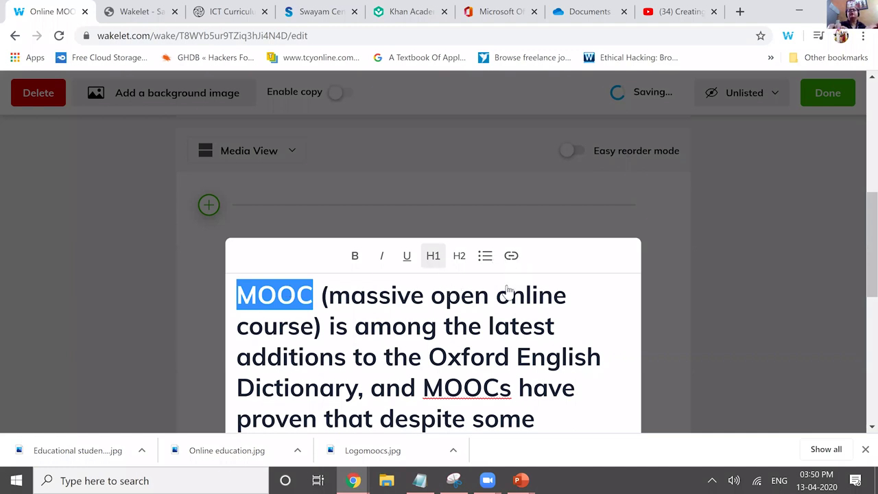
pyautogui.click(354, 255)
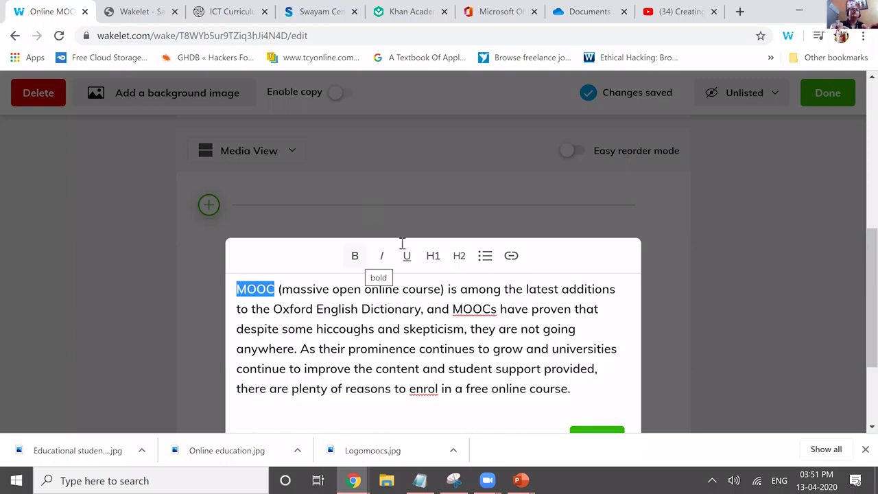
pyautogui.hotkey('ctrl', 'k')
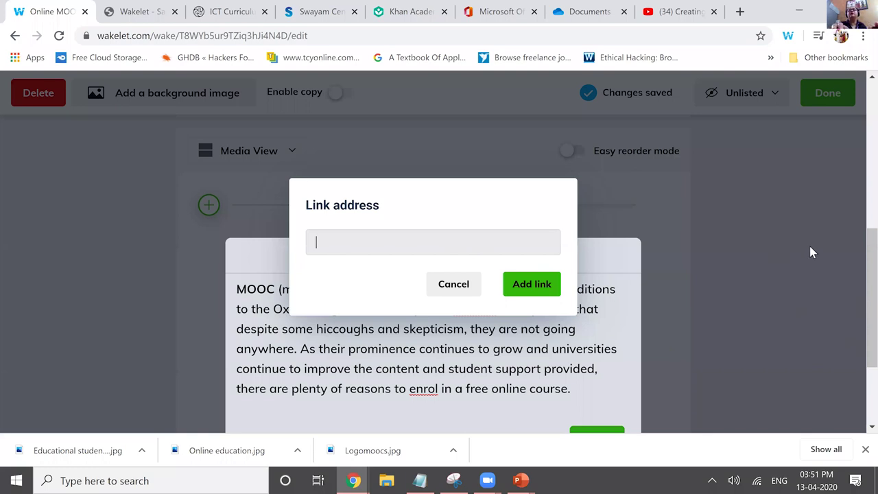
pyautogui.hotkey('ctrl', '4')
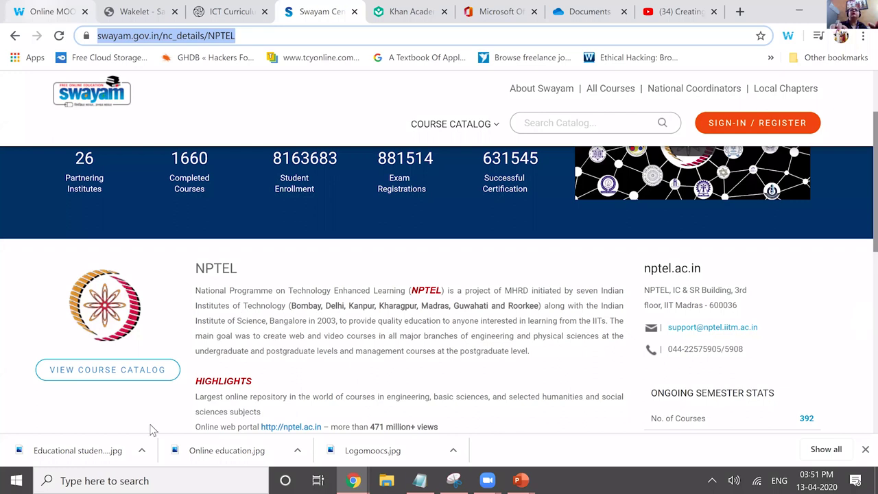
pyautogui.hotkey('ctrl', '1')
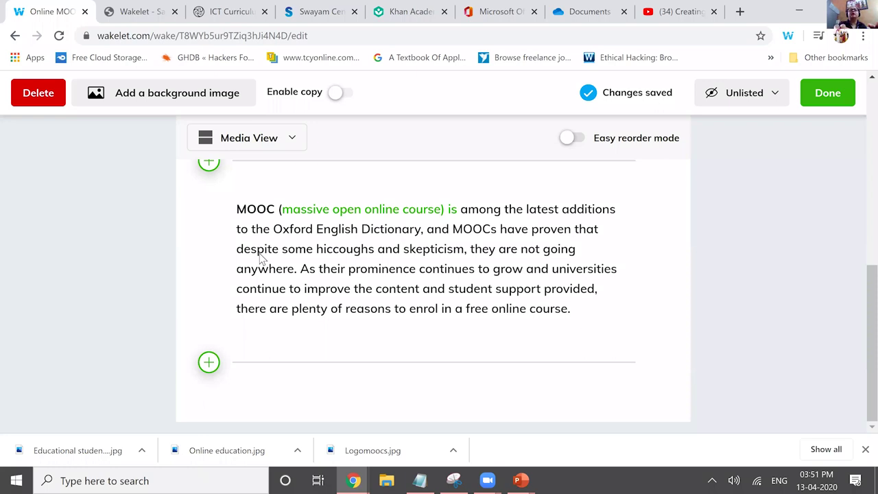
pyautogui.click(209, 162)
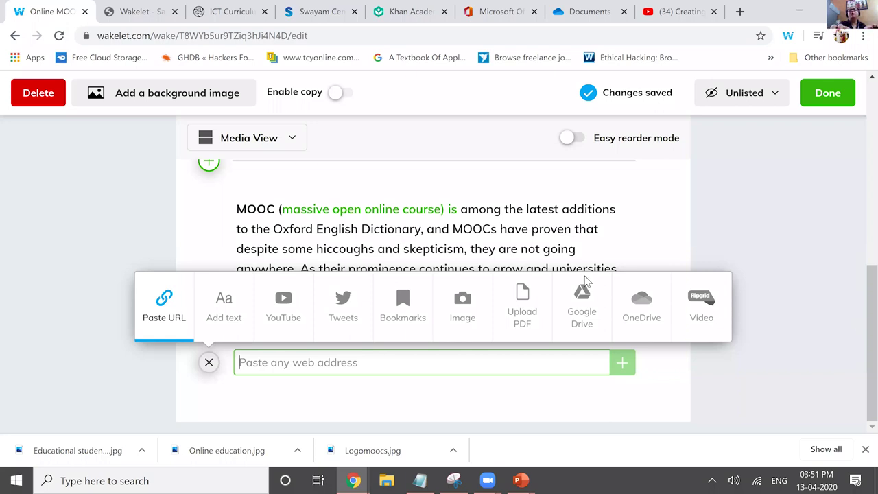
# - Add the YouTube video 'Creating Auto graded Quiz in 10 minutes' and shorten its description to end 'This video demonstrates'
pyautogui.hotkey('ctrl', 'shift', 'Tab')
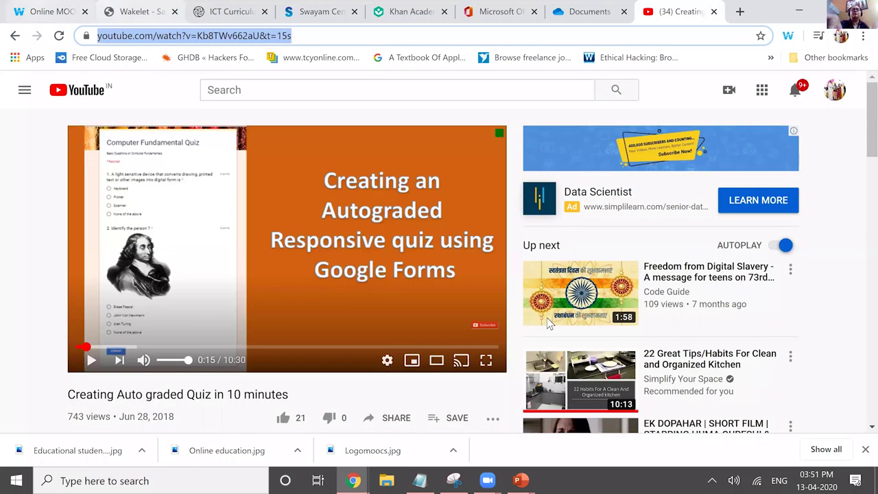
pyautogui.hotkey('ctrl', 'Tab')
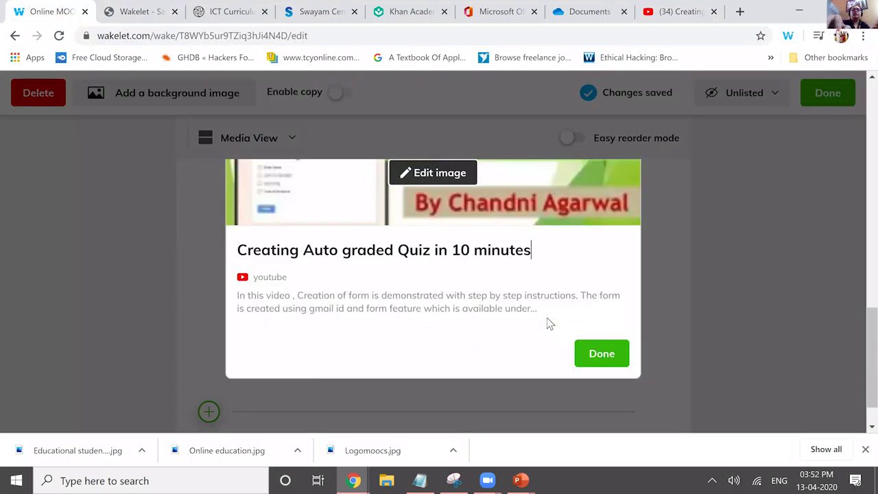
pyautogui.tripleClick(546, 318)
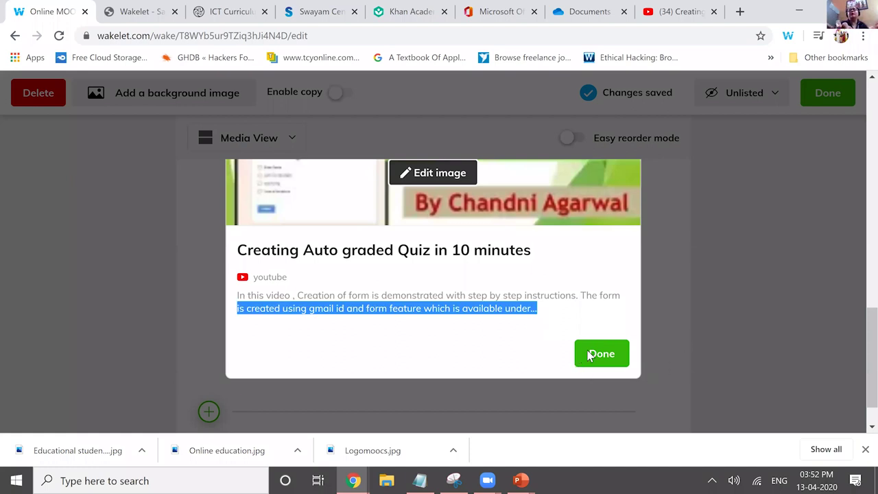
pyautogui.write('This video demonstrates ..')
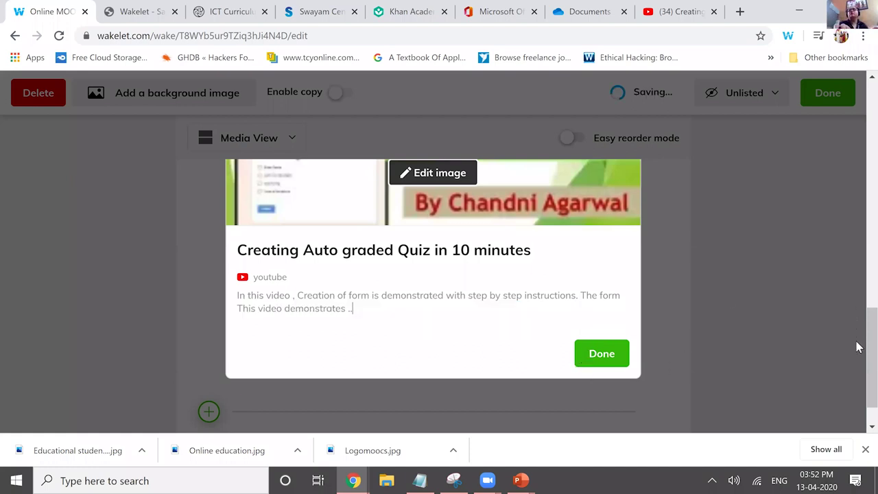
pyautogui.write('....')
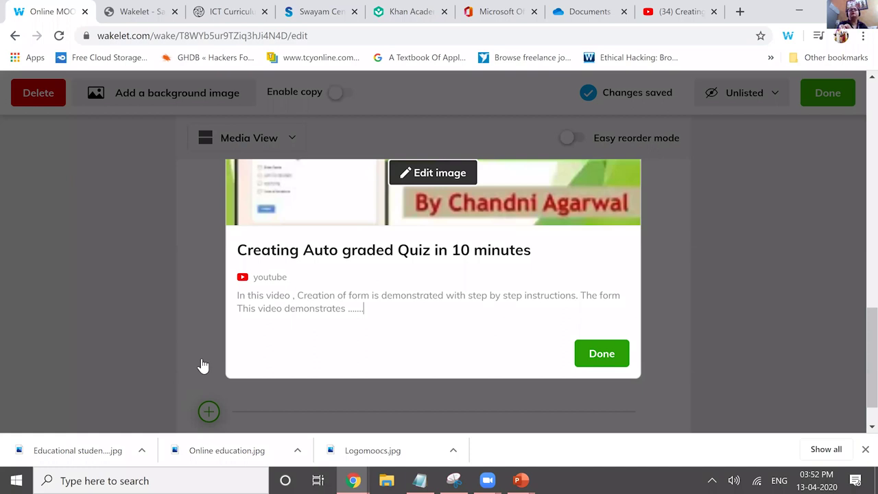
pyautogui.press('Escape')
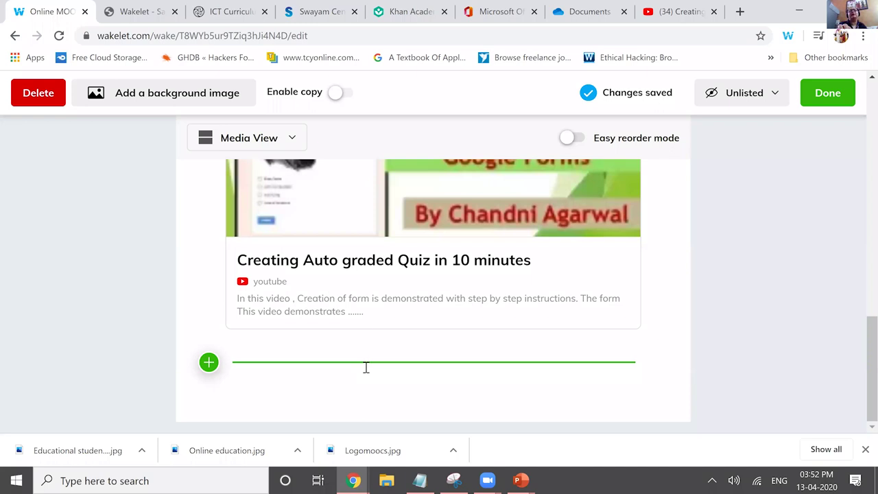
# - Add the bookmark 'Remote teaching and learning resources from Microsoft Education' to the collection
pyautogui.click(366, 362)
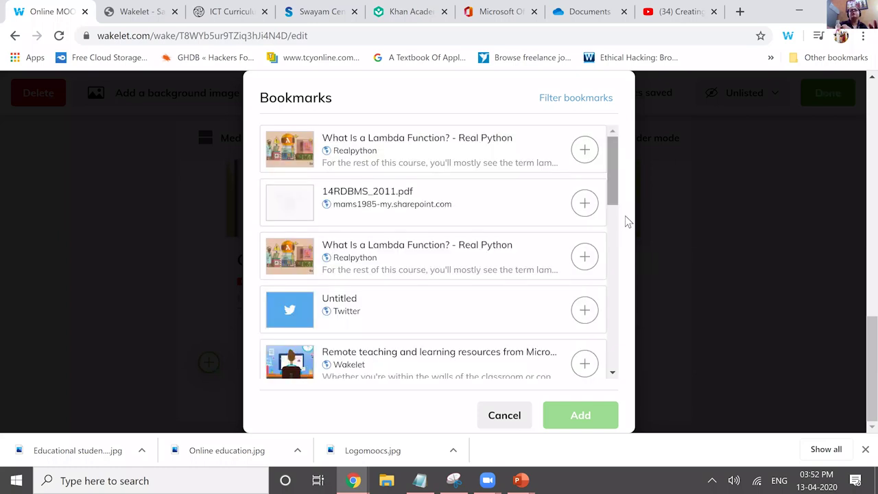
pyautogui.scroll(-5, 580, 141)
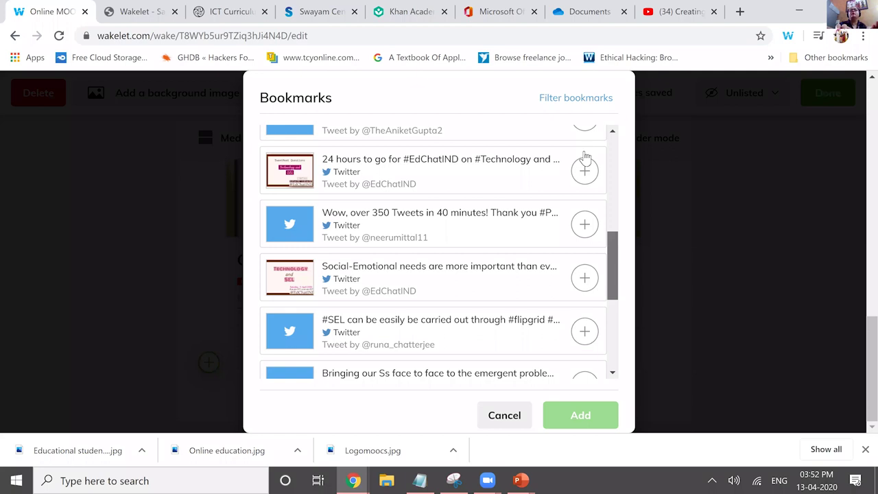
pyautogui.scroll(2, 583, 161)
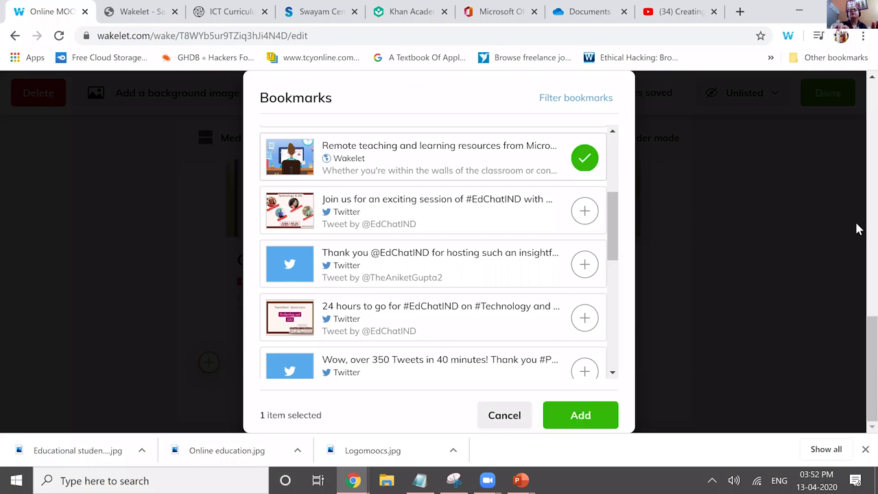
pyautogui.click(859, 350)
# - Below the new bookmark card, bring up the Add from YouTube search
pyautogui.scroll(-3, 858, 342)
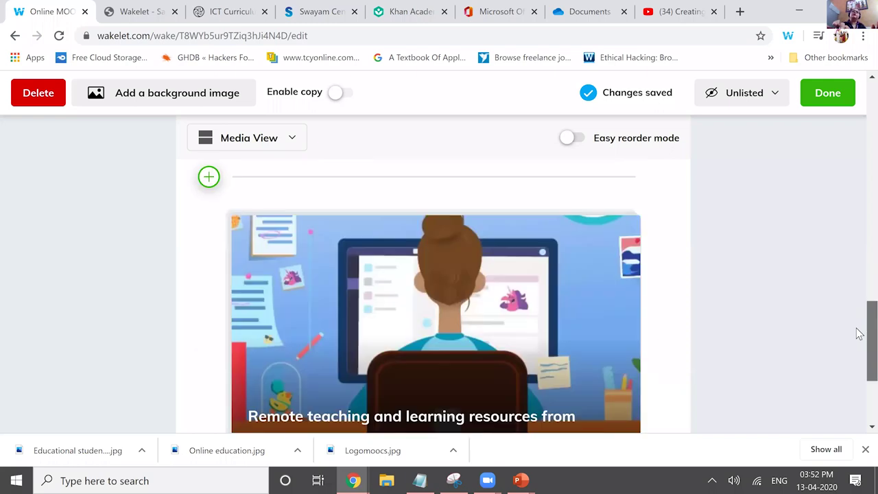
pyautogui.scroll(-1, 858, 363)
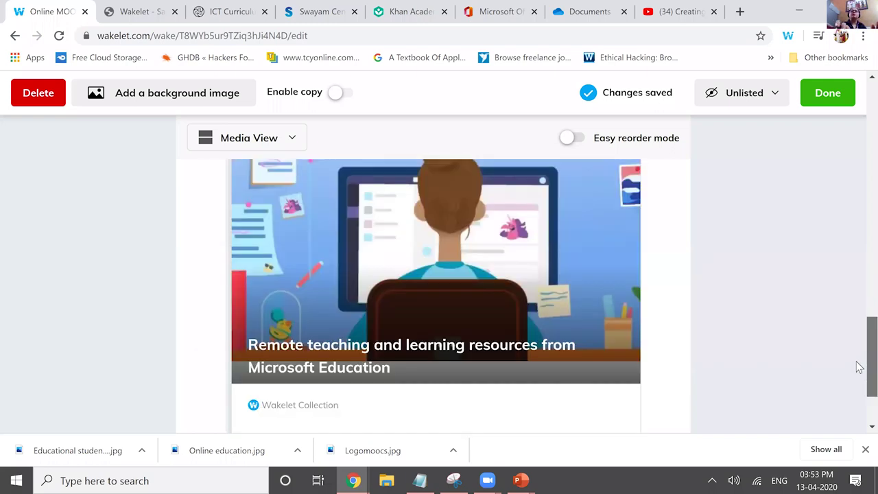
pyautogui.scroll(1, 859, 345)
pyautogui.scroll(-2, 858, 343)
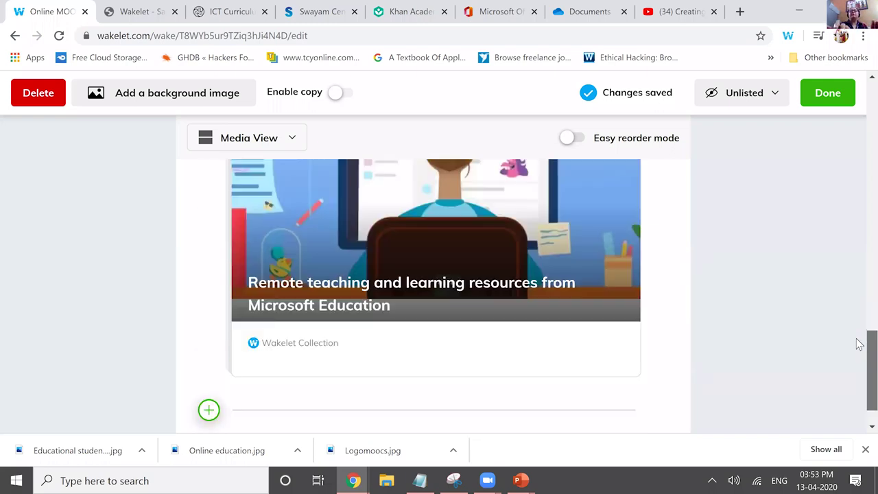
pyautogui.scroll(2, 585, 310)
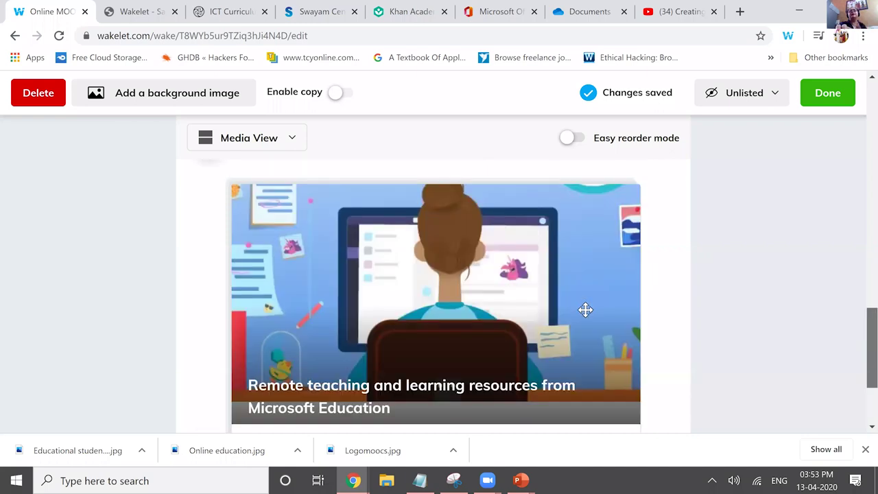
pyautogui.scroll(1, 857, 353)
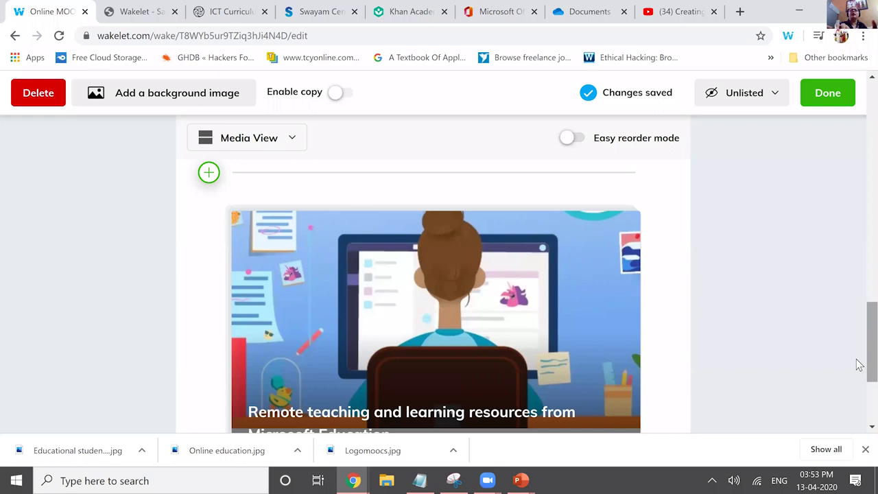
pyautogui.scroll(-3, 208, 376)
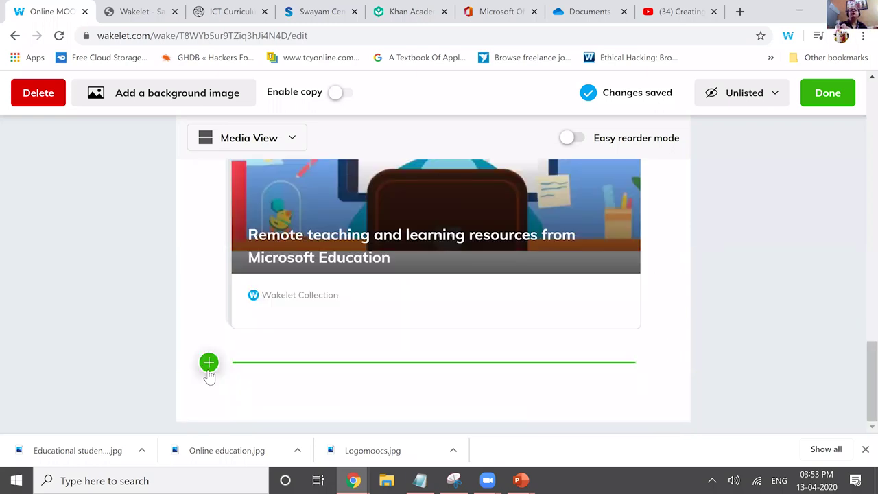
pyautogui.click(208, 363)
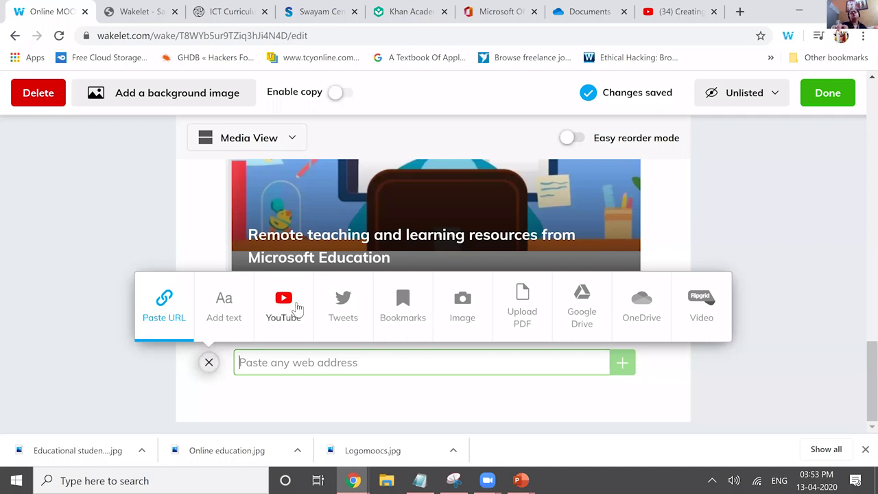
pyautogui.click(297, 309)
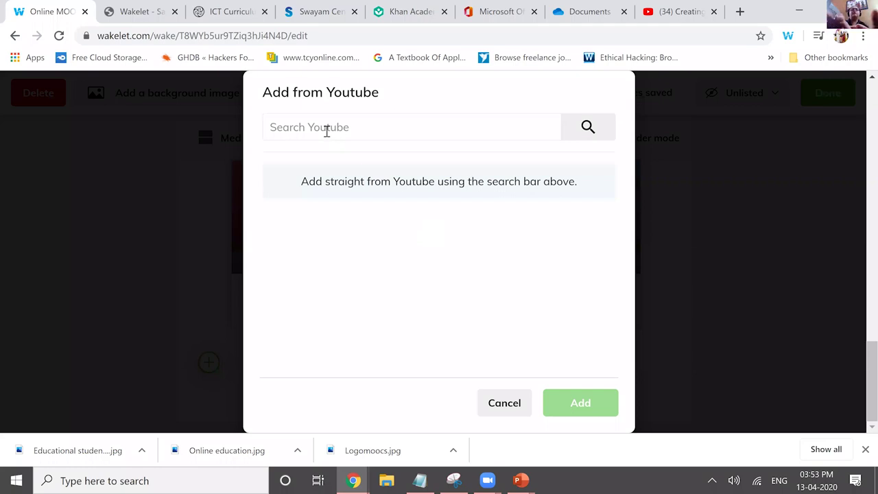
# - Search YouTube for 'code guide chandni agarwal'
pyautogui.click(327, 131)
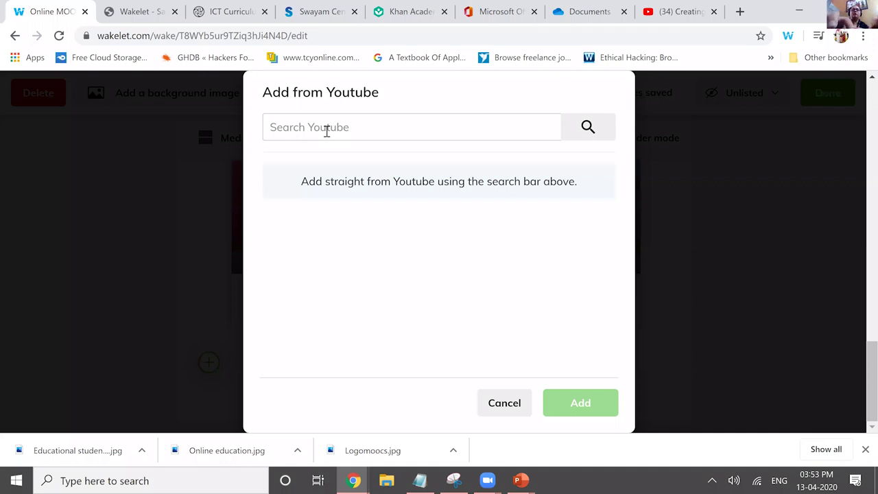
pyautogui.write('code guide chandi')
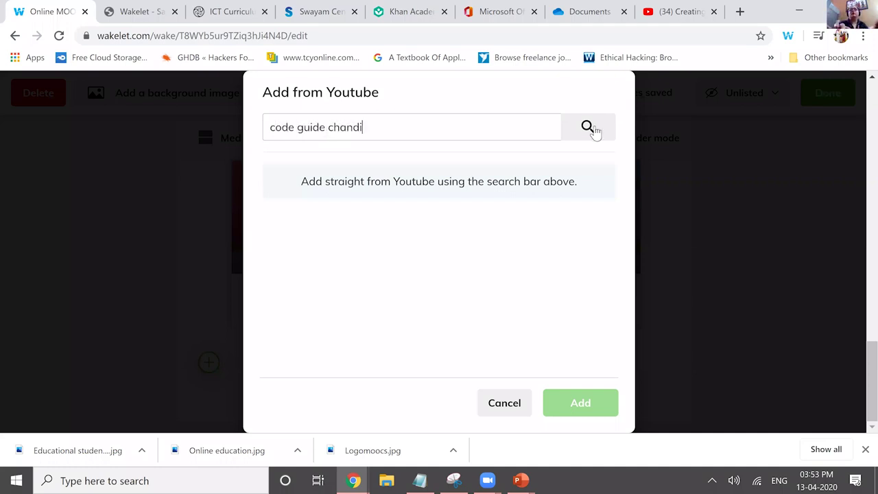
pyautogui.press('BackSpace')
pyautogui.write('ni agarwal')
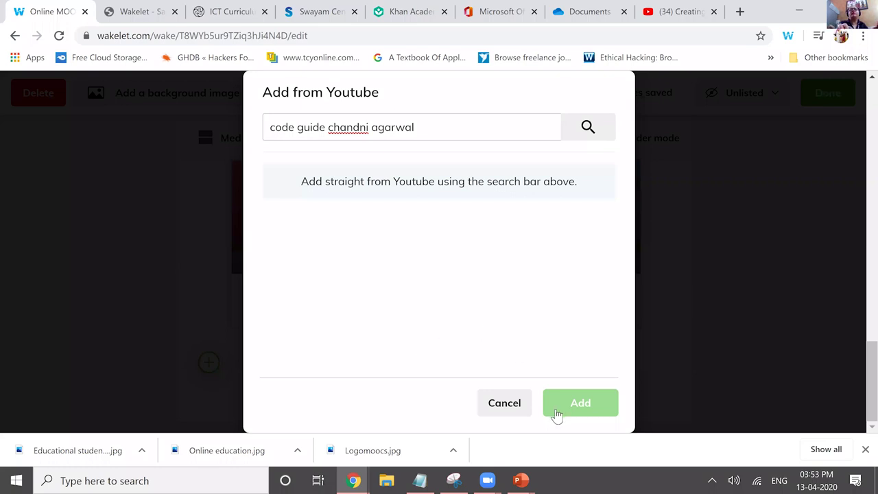
pyautogui.press('Return')
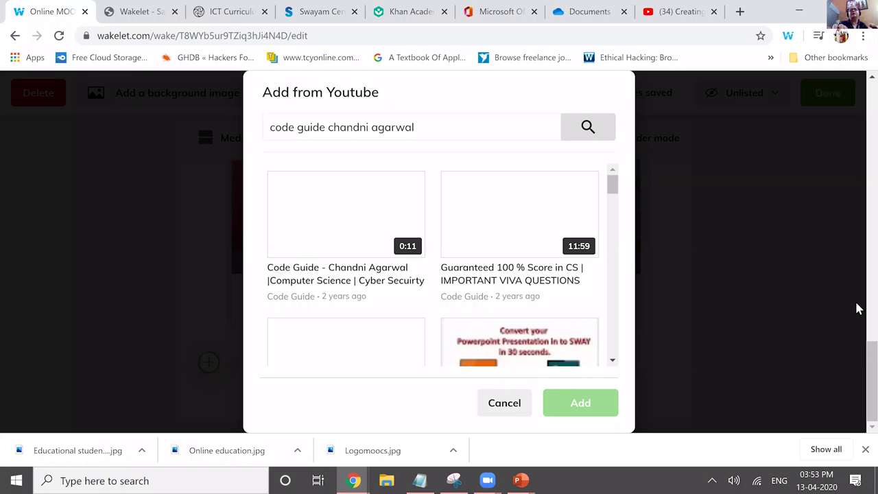
# - Add the 'Convert your presentation into sway' video, then add Learning Indicators from an 'NCERT official' search
pyautogui.click(519, 341)
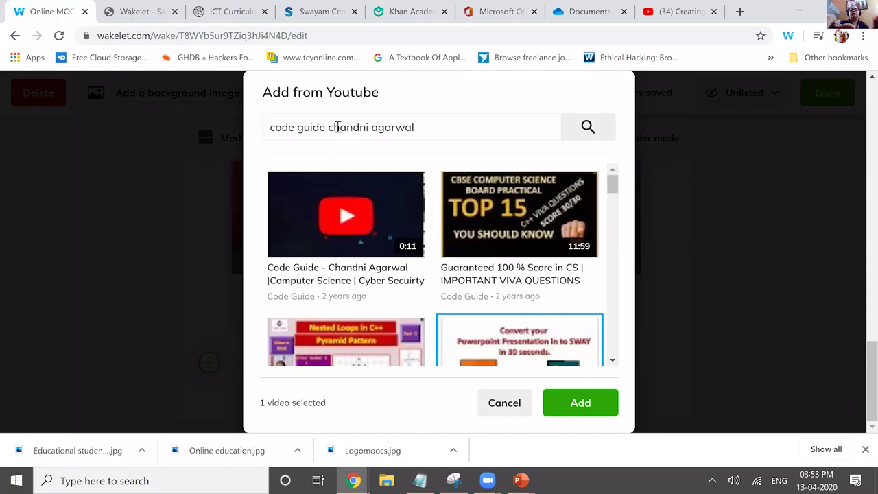
pyautogui.press('Escape')
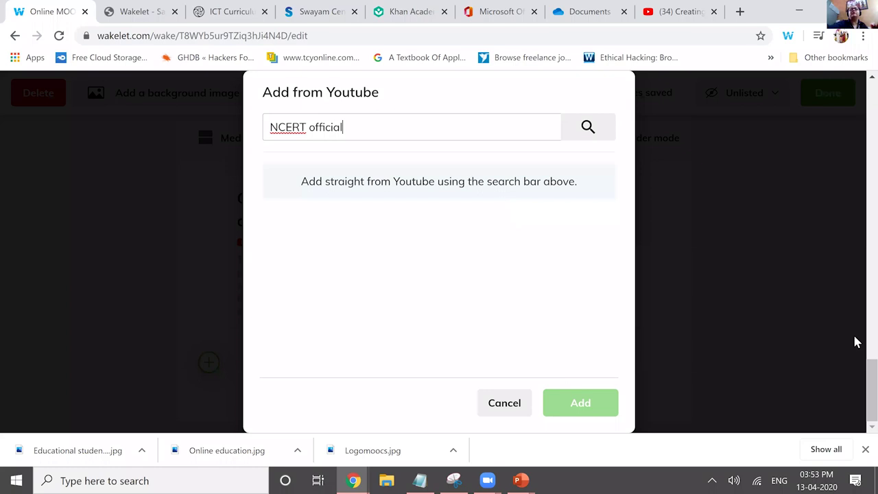
pyautogui.press('Return')
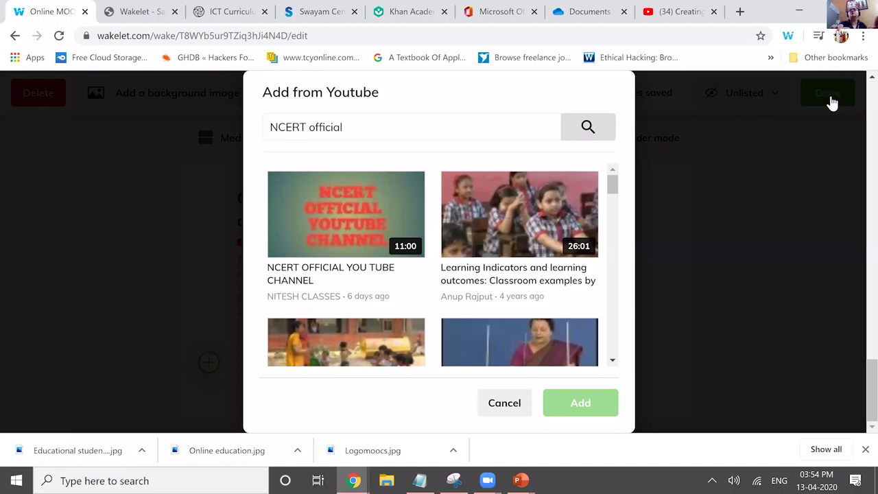
pyautogui.click(576, 306)
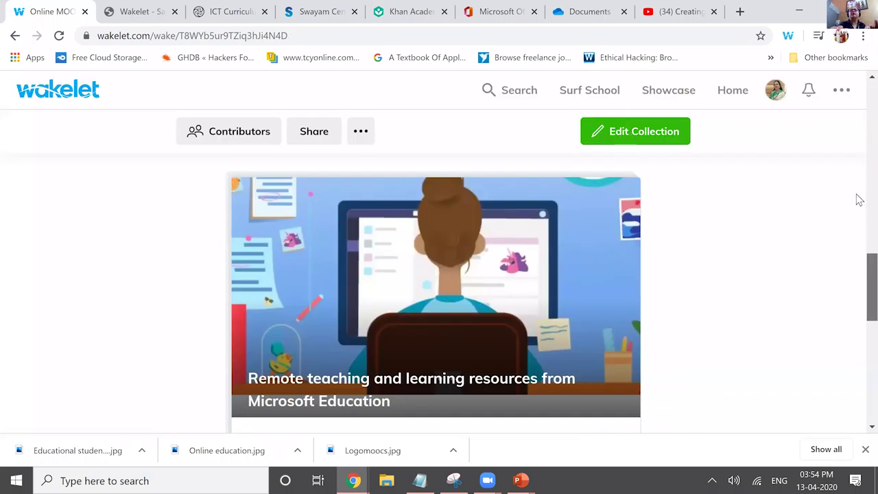
# - Scroll through the Online MOOC Collection's items and switch it back to Edit Collection
pyautogui.scroll(-1, 855, 267)
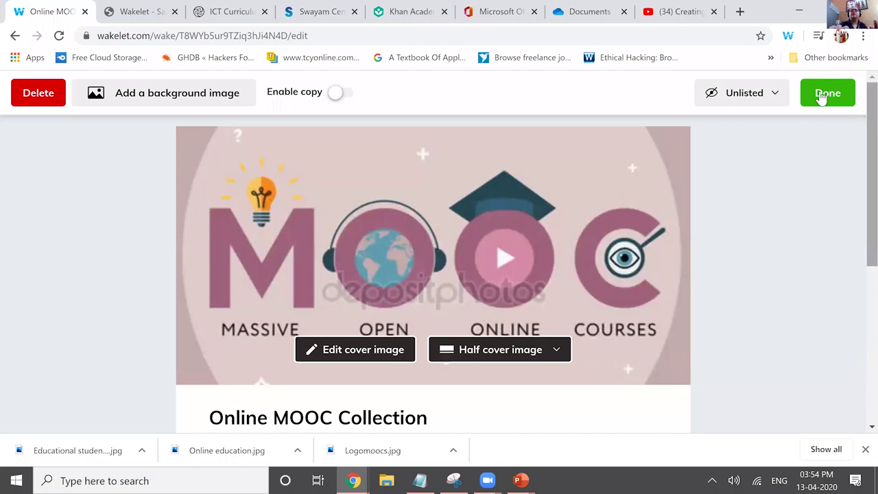
pyautogui.scroll(-10, 821, 97)
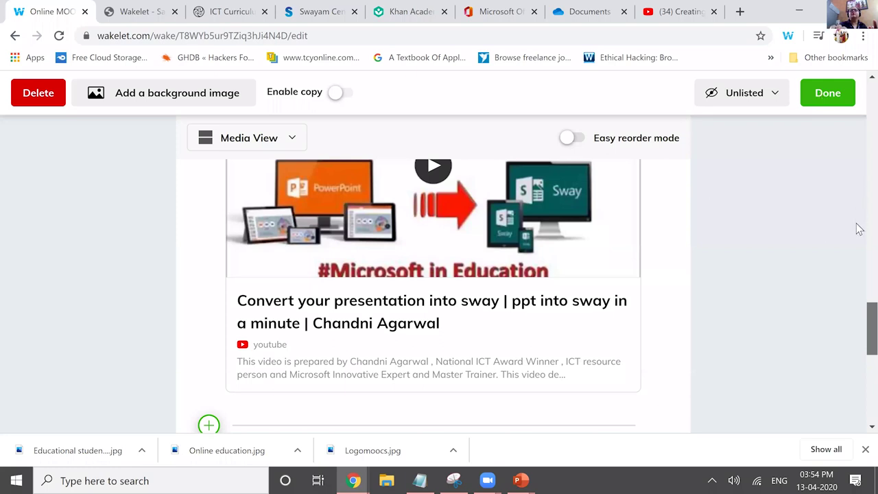
pyautogui.scroll(-4, 857, 261)
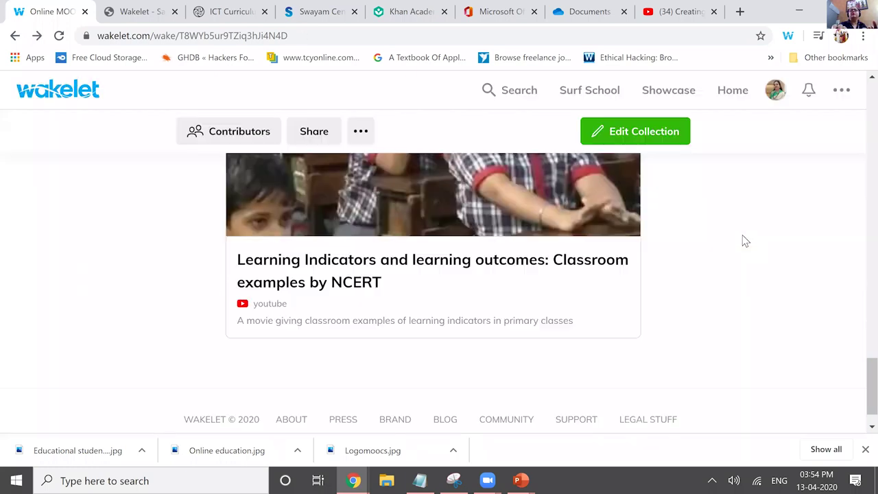
pyautogui.click(624, 137)
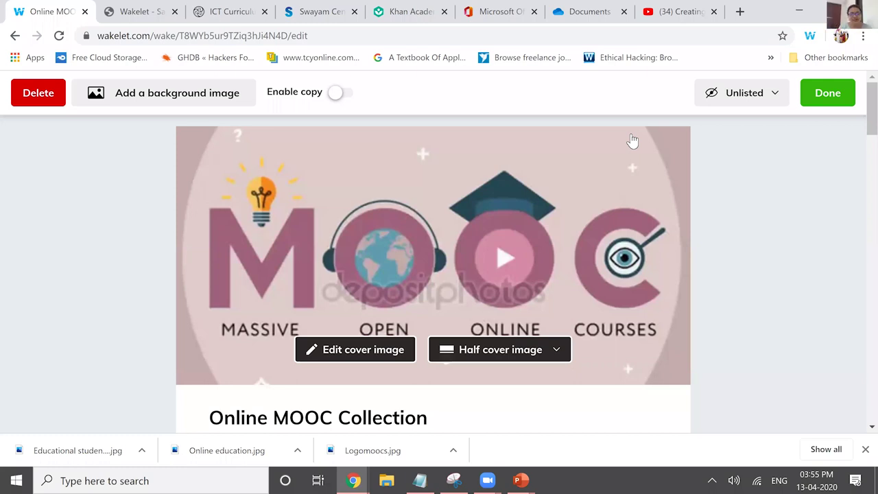
# - Return to the collection editor and scroll down past the MOOC note and YouTube items
pyautogui.hotkey('alt', 'Left')
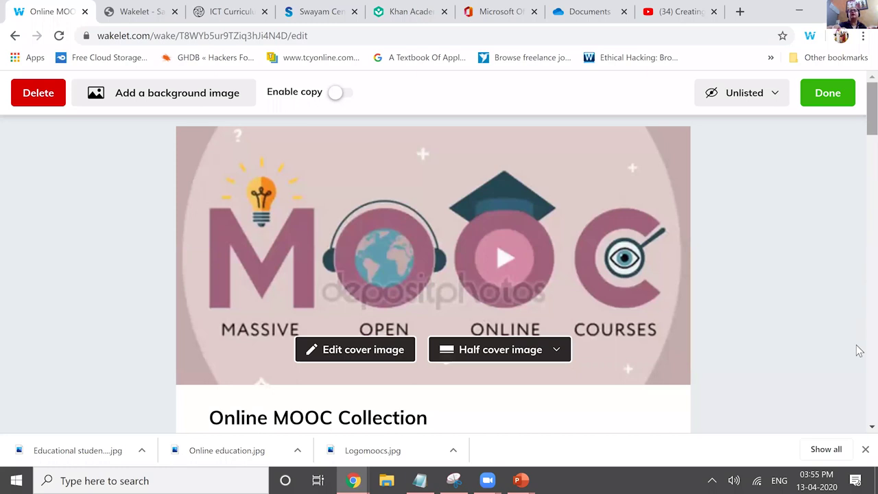
pyautogui.scroll(-5, 859, 388)
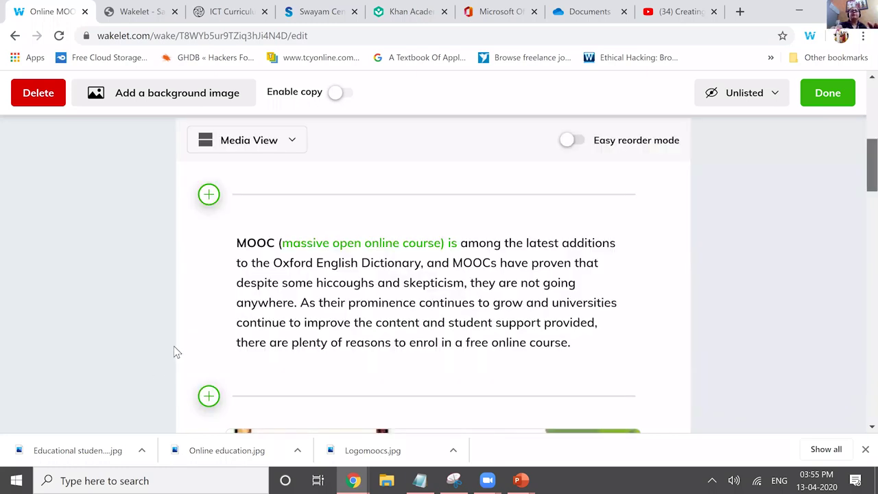
pyautogui.scroll(-5, 208, 372)
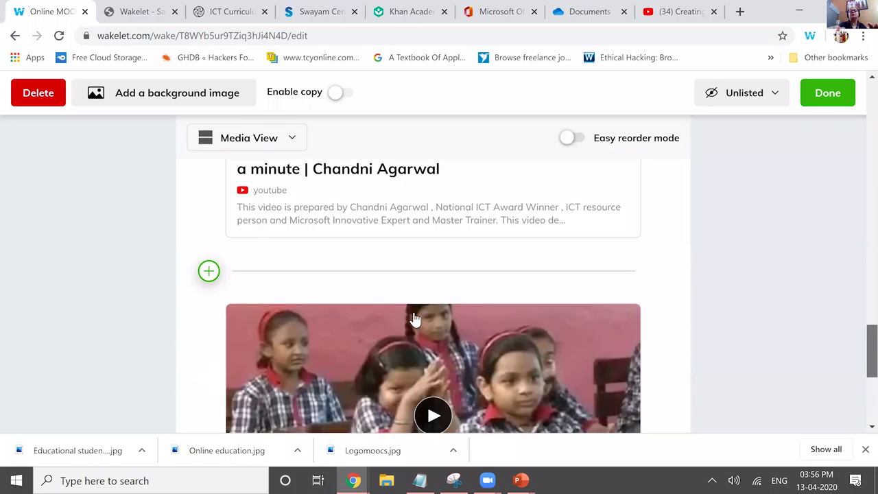
pyautogui.scroll(-5, 425, 325)
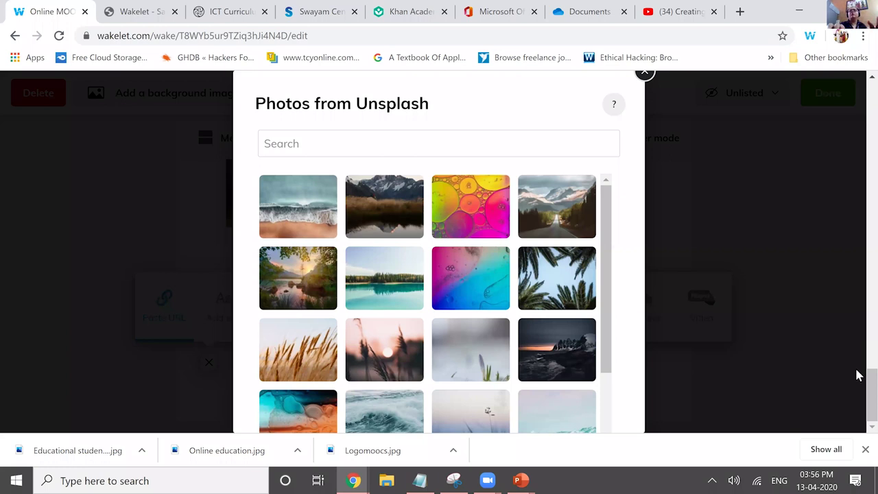
# - Add the open-book Unsplash photo and caption it 'Book ,,,,,,,,,'
pyautogui.click(540, 279)
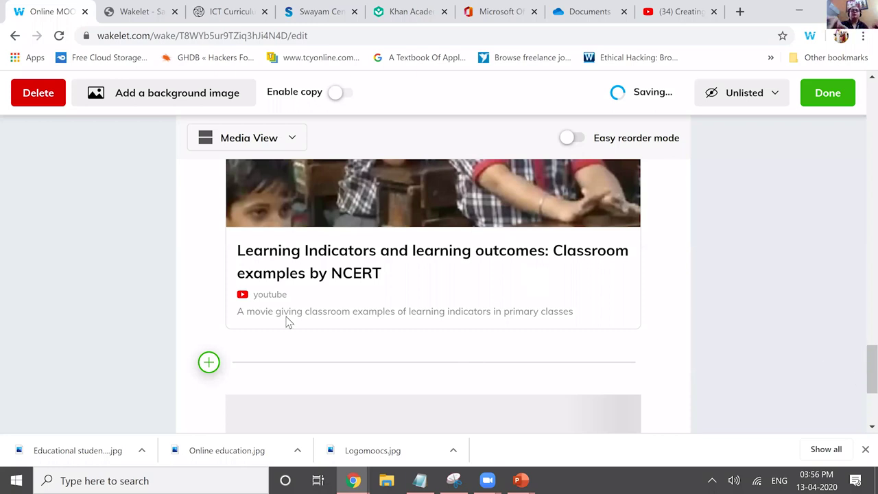
pyautogui.scroll(-3, 288, 323)
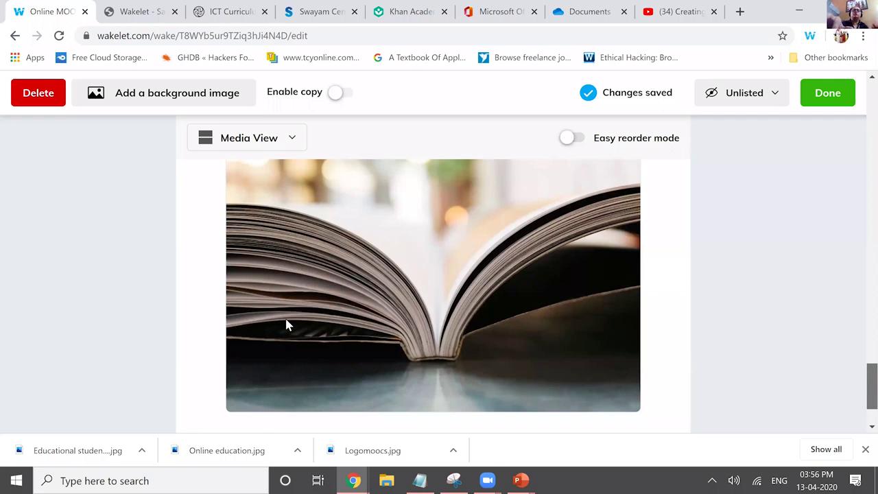
pyautogui.click(607, 364)
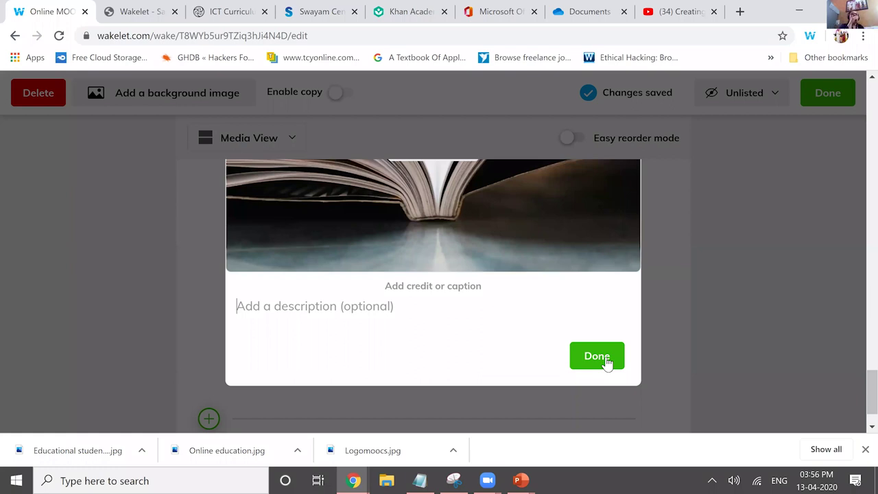
pyautogui.write('Book ,,,,,,,,,')
pyautogui.click(606, 365)
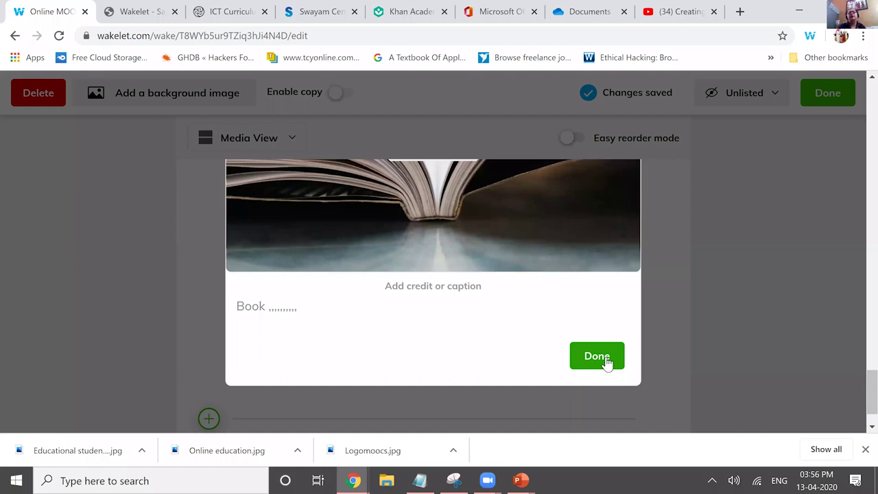
pyautogui.click(606, 364)
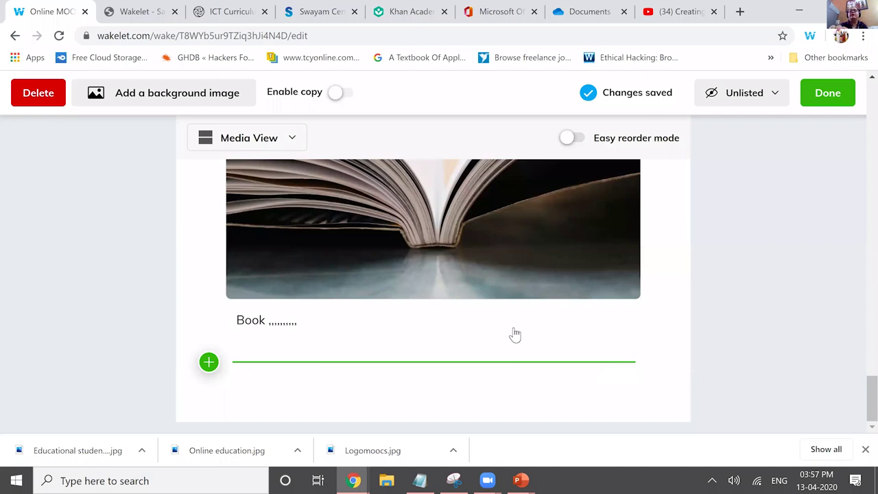
pyautogui.click(208, 361)
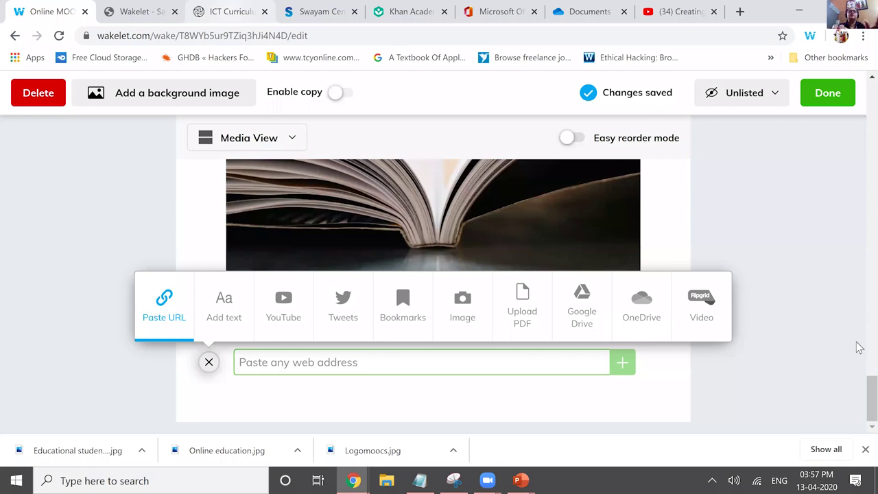
pyautogui.write('https://ictcurriculum.gov.in/')
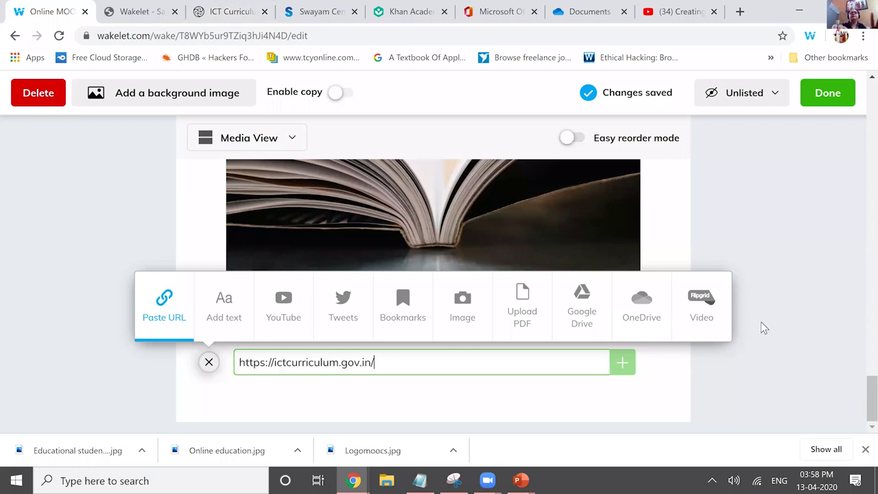
pyautogui.press('Return')
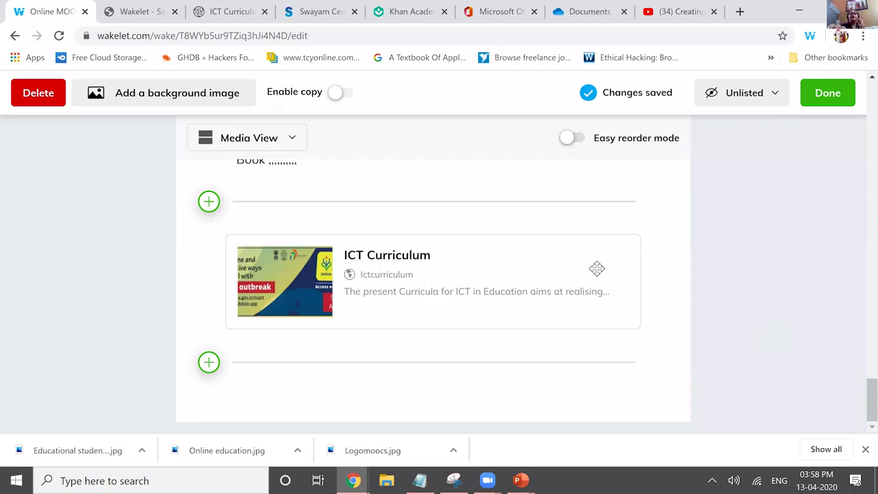
pyautogui.moveTo(371, 304)
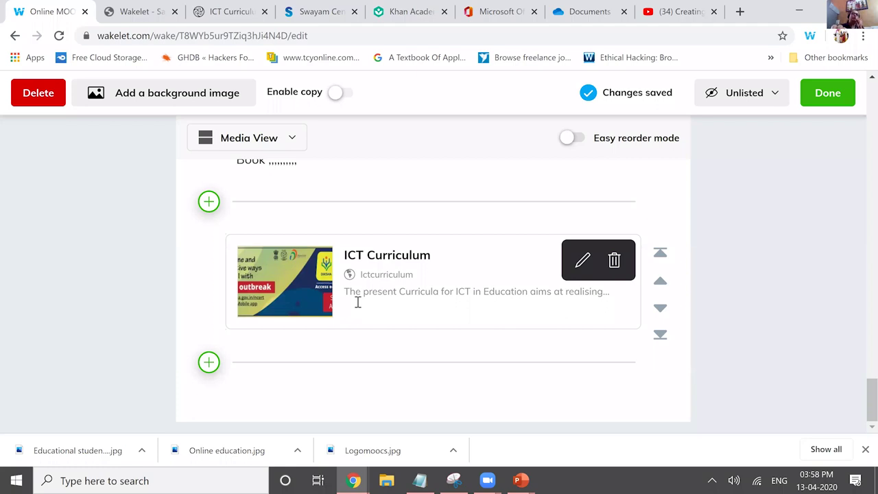
# - Open the ICT Curriculum link card to review its thumbnail options, then close it
pyautogui.click(358, 302)
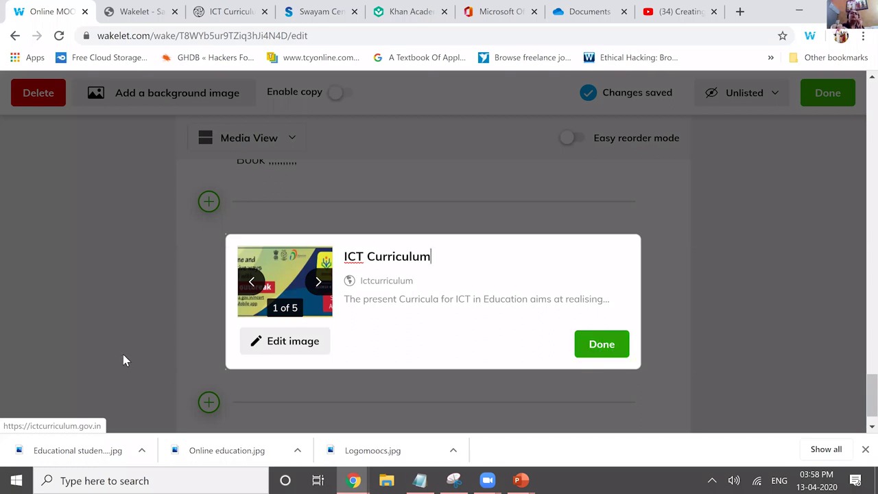
pyautogui.click(223, 323)
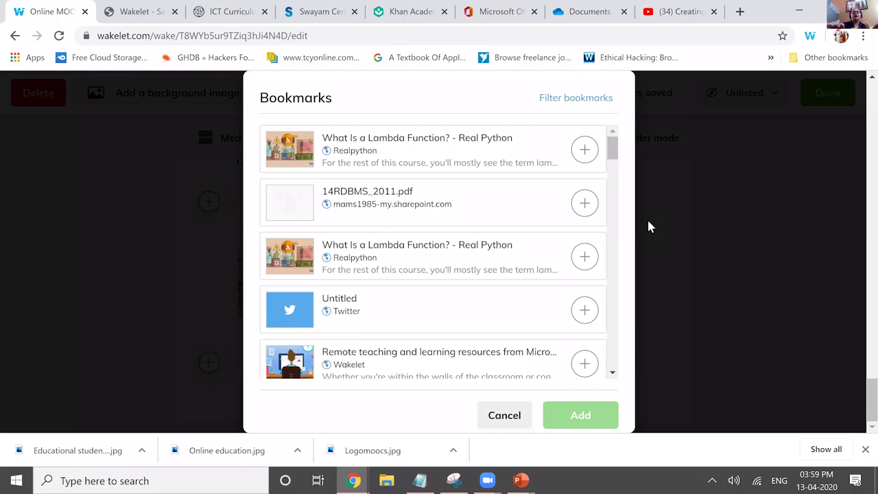
# - Add the bookmarked 14RDBMS_2011.pdf to the collection and begin another new item
pyautogui.scroll(-3, 649, 222)
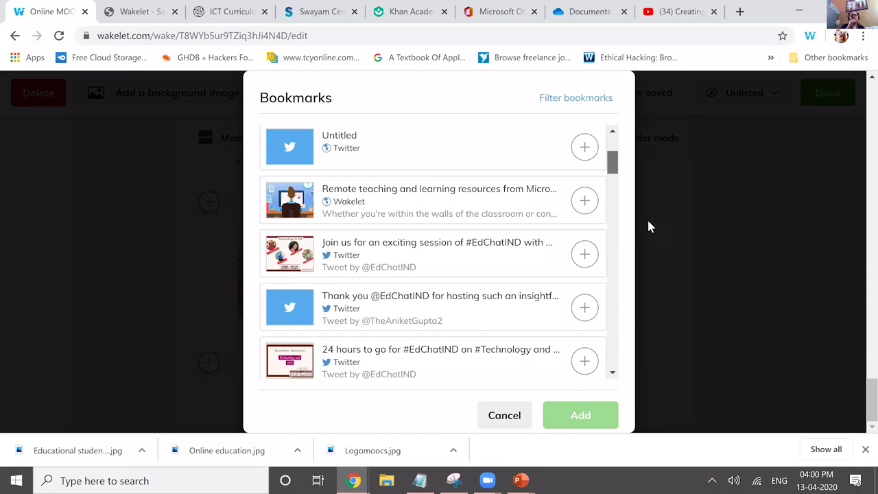
pyautogui.scroll(3, 649, 227)
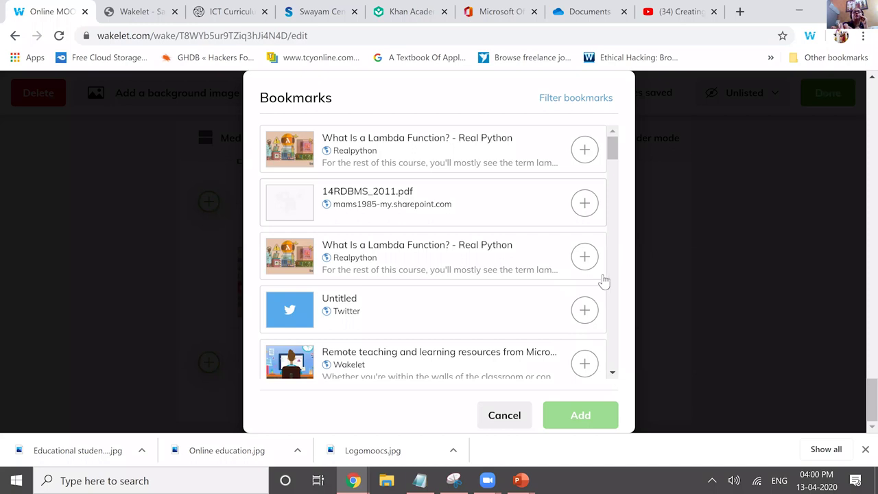
pyautogui.scroll(-1, 612, 209)
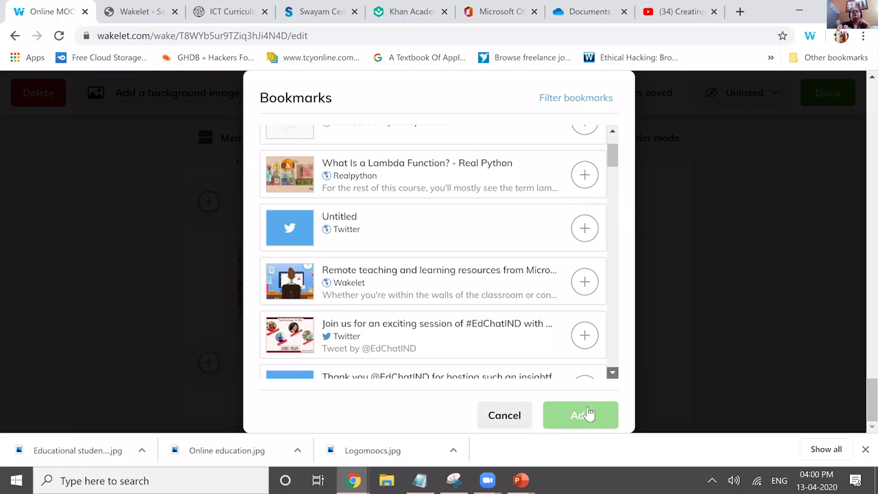
pyautogui.scroll(-4, 587, 413)
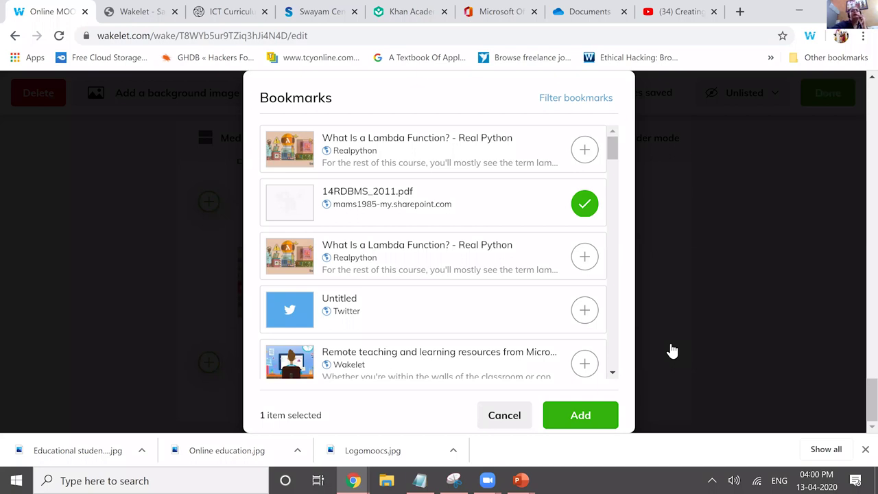
pyautogui.press('Return')
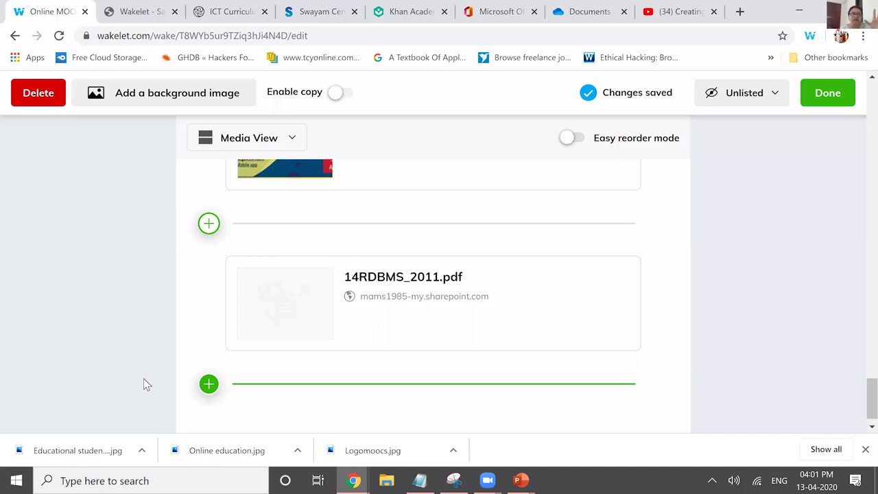
pyautogui.press('Return')
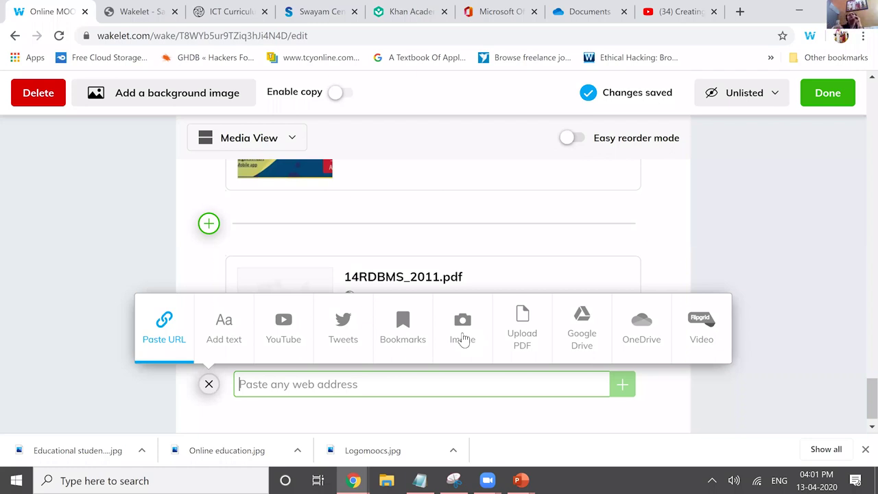
# - Choose Upload PDF from the add-item options to bring up the Windows Open dialog
pyautogui.click(463, 338)
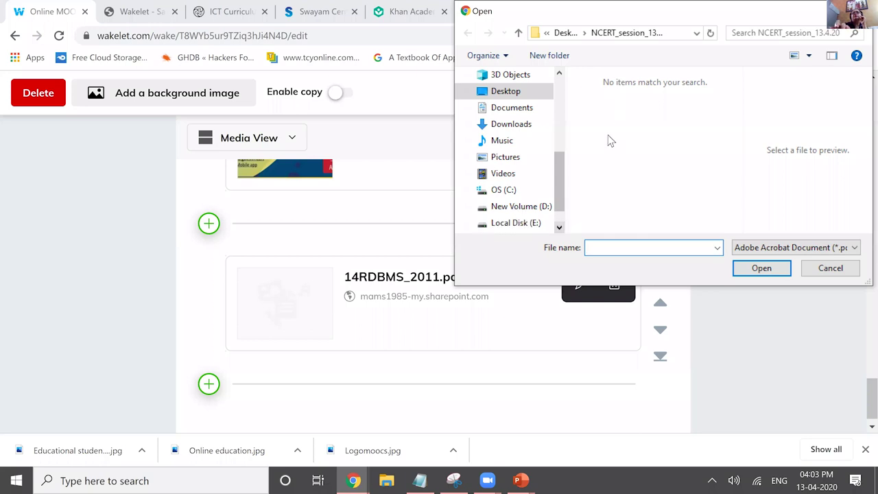
# - Browse to New Volume (D:) > Academic Session > Class XI CS > Unit -2 Computational Thinking and upload Flowchart.pdf
pyautogui.click(515, 222)
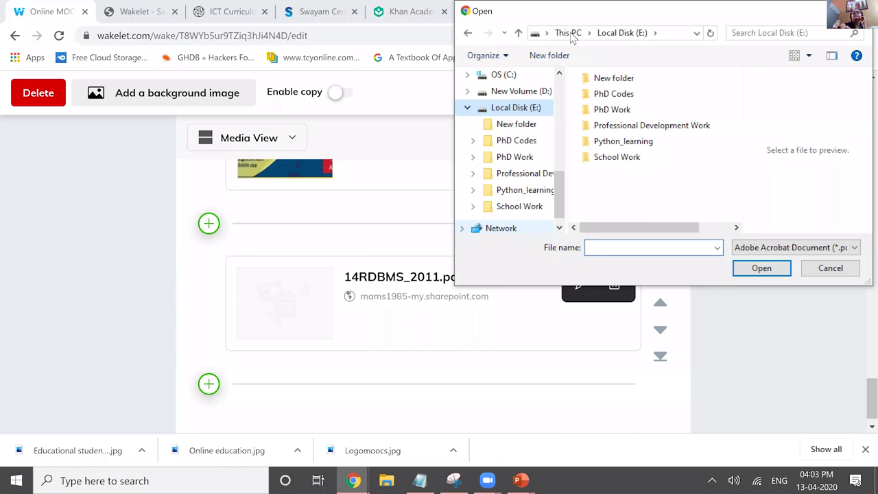
pyautogui.click(612, 109)
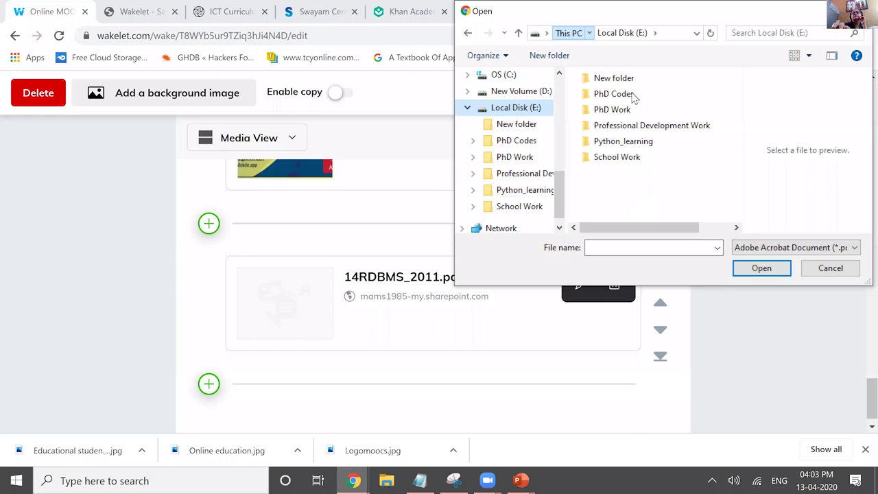
pyautogui.hotkey('alt', 'Left')
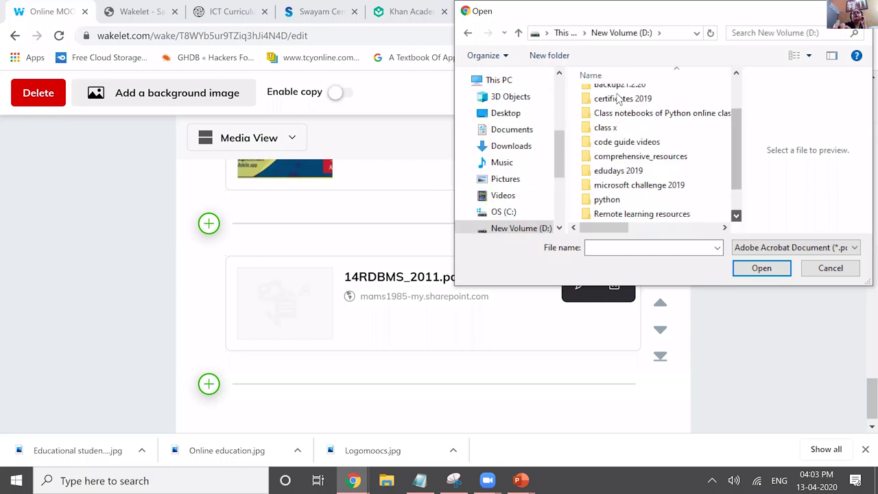
pyautogui.doubleClick(619, 102)
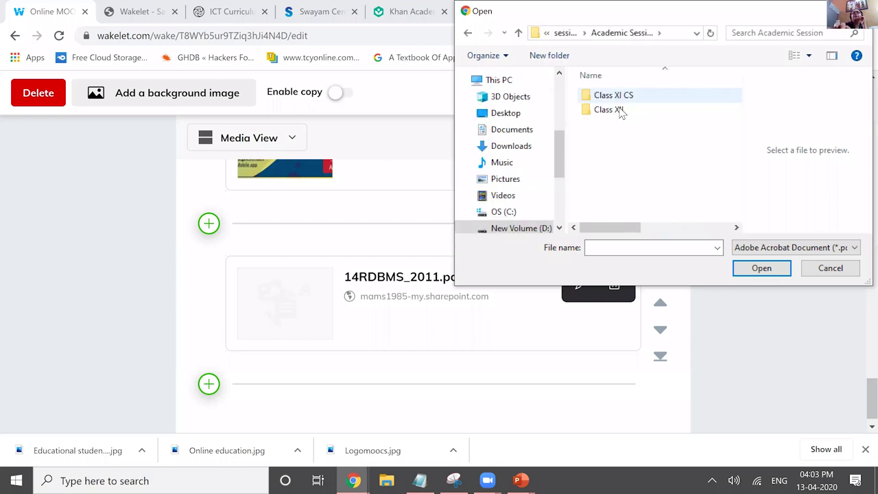
pyautogui.doubleClick(620, 101)
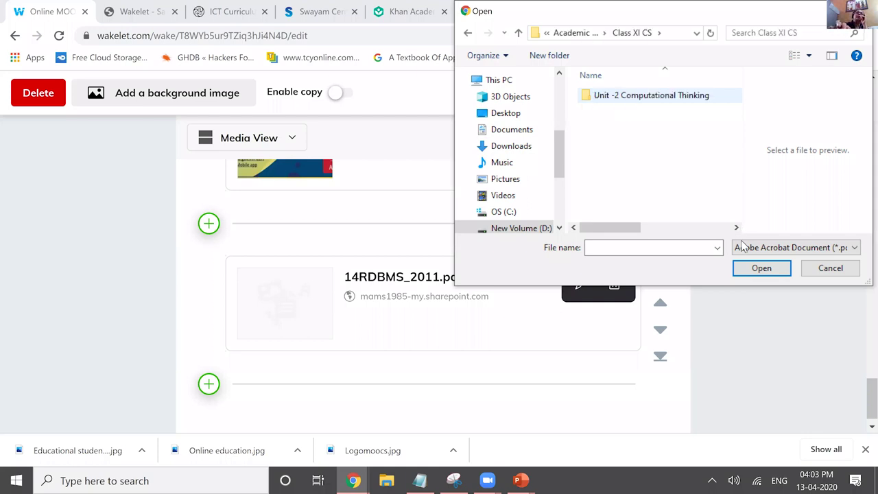
pyautogui.press('Return')
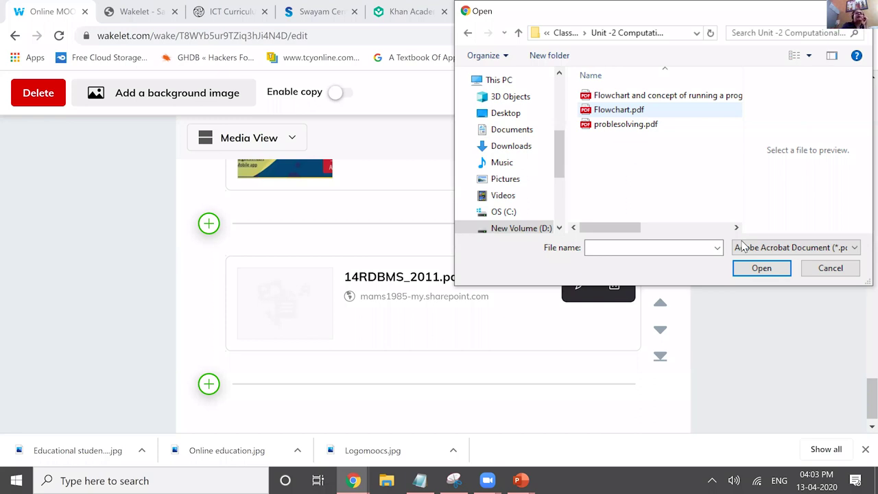
pyautogui.press('Return')
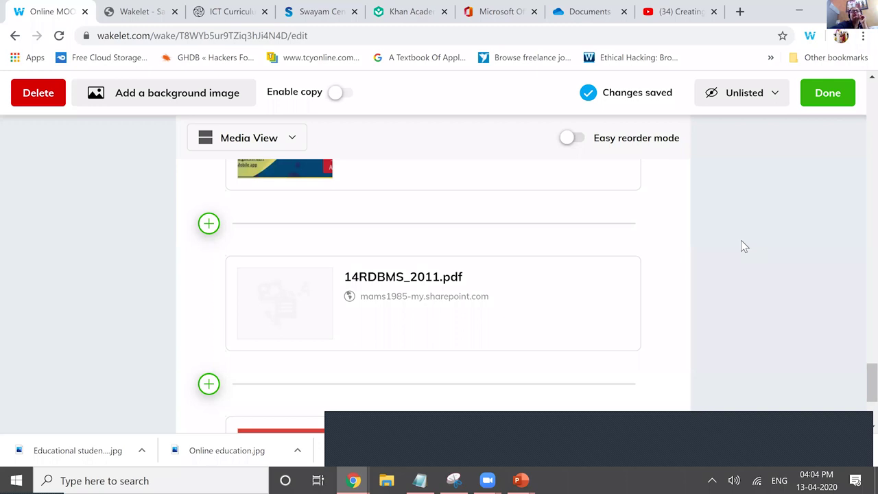
# - Search Unsplash for 'flowchart symbols' and pick a number-tiles photo as the Flowchart.pdf thumbnail
pyautogui.scroll(-3, 744, 247)
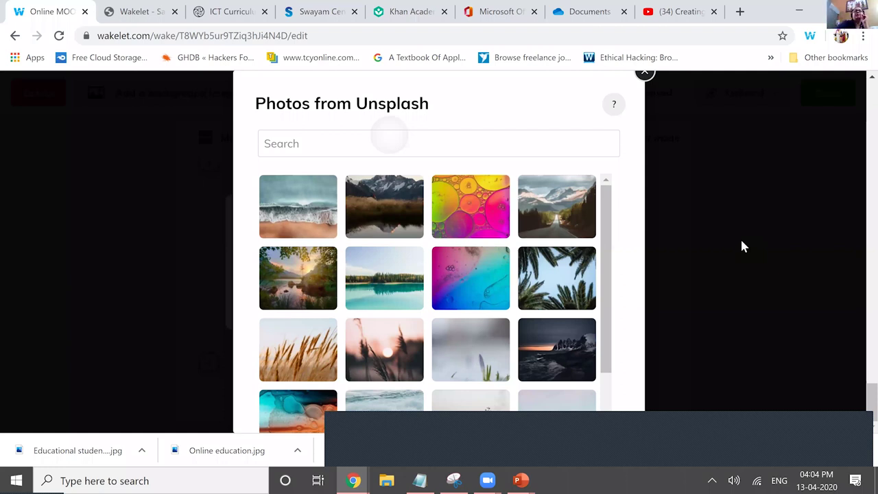
pyautogui.write('flowchart')
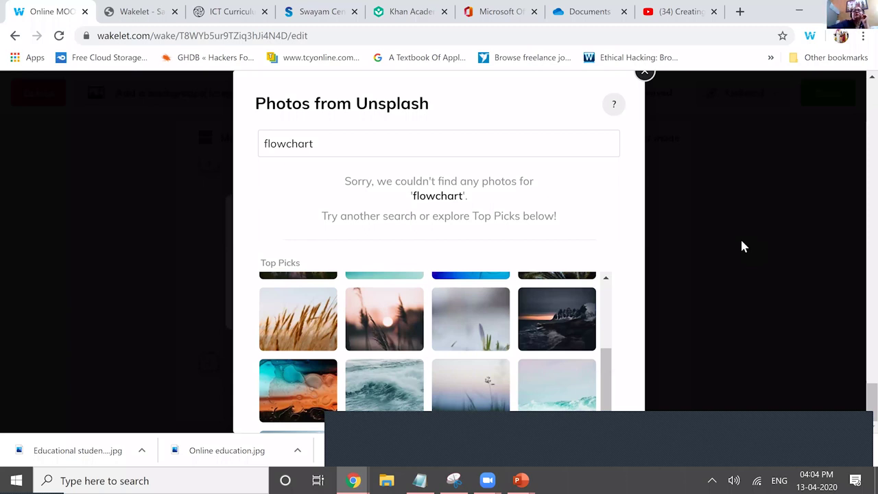
pyautogui.write('symbols')
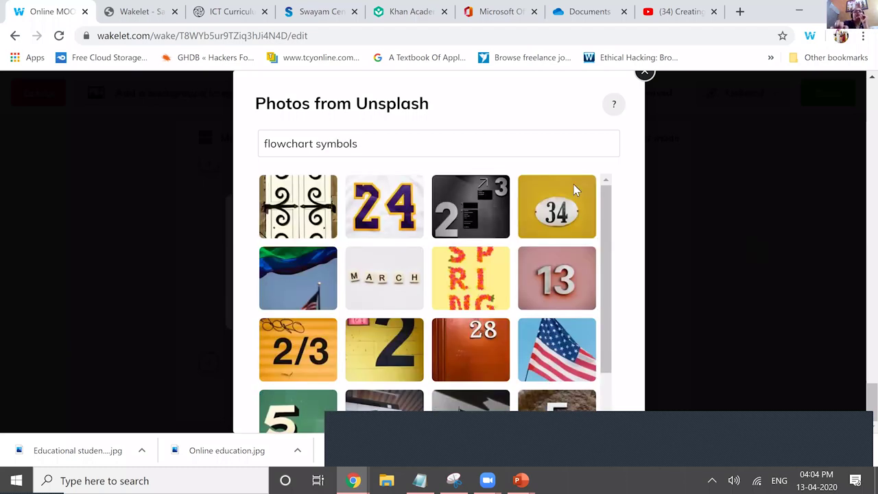
pyautogui.click(585, 274)
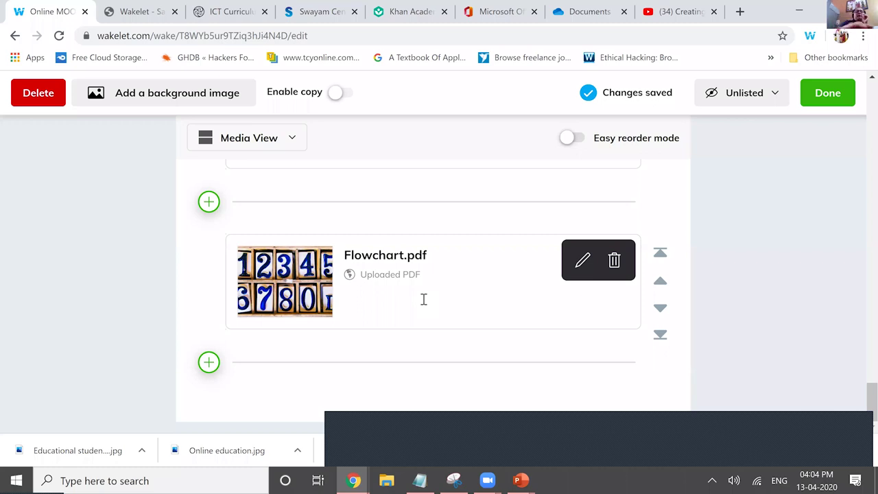
# - Describe Flowchart.pdf as 'This pdf contains notes about 11 flowchart....' and start adding a new item below it
pyautogui.click(423, 299)
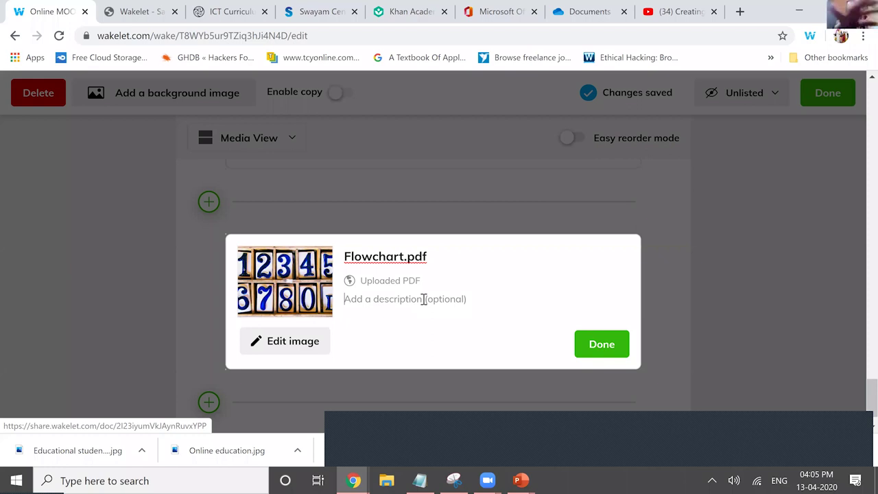
pyautogui.write('This pd')
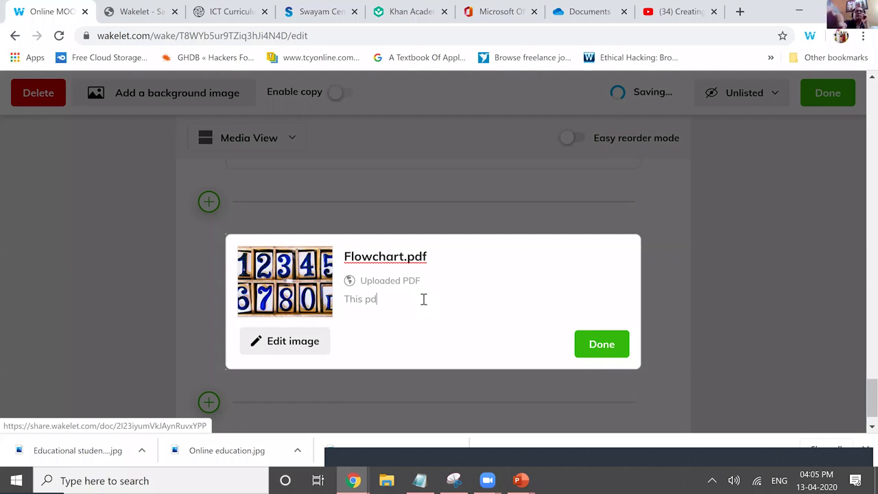
pyautogui.write('f conta')
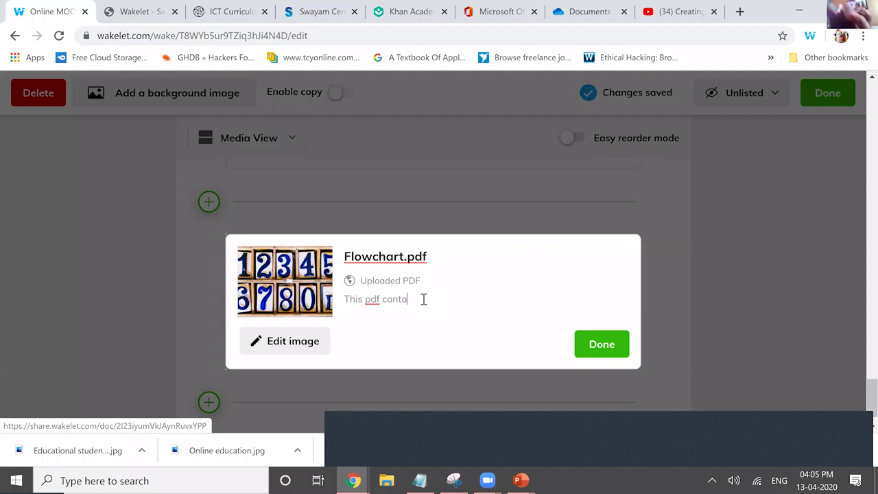
pyautogui.write('ins notes')
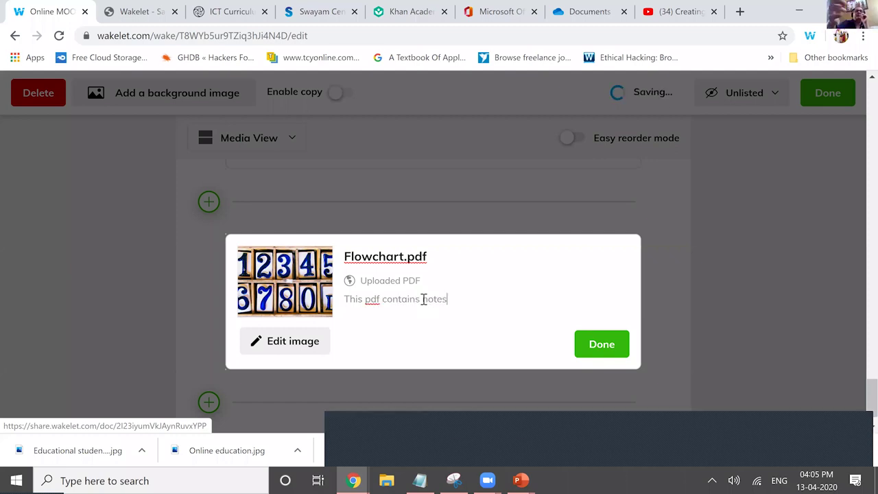
pyautogui.write(' abo')
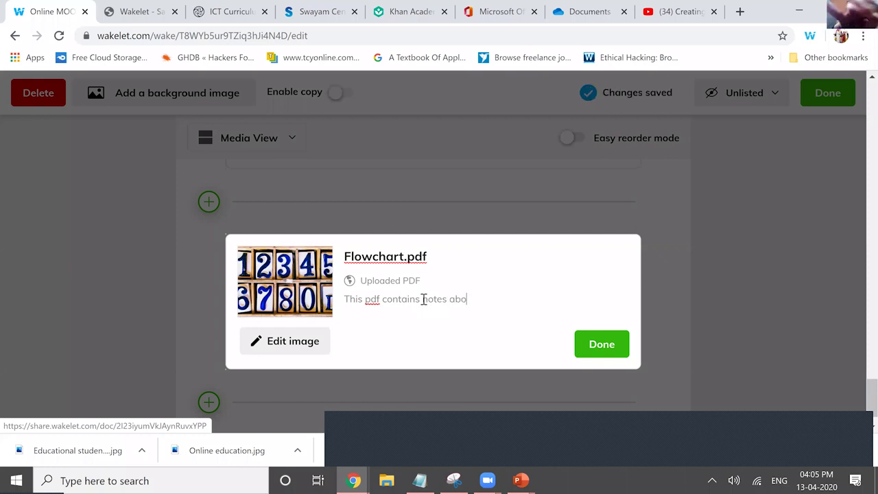
pyautogui.write('ut 11 ')
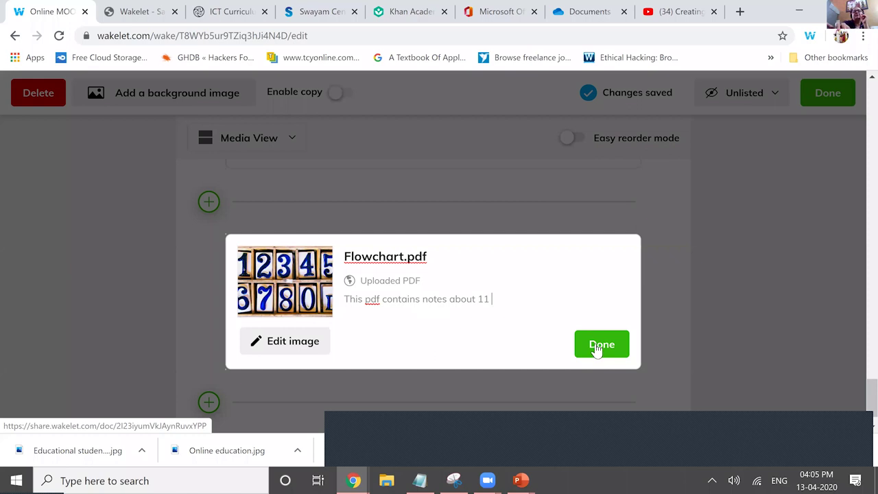
pyautogui.write('flowchart....')
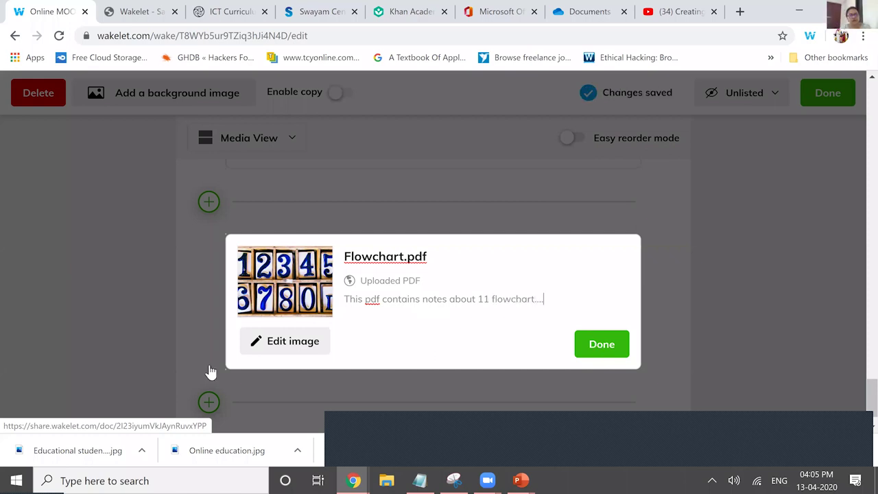
pyautogui.click(210, 371)
pyautogui.click(208, 363)
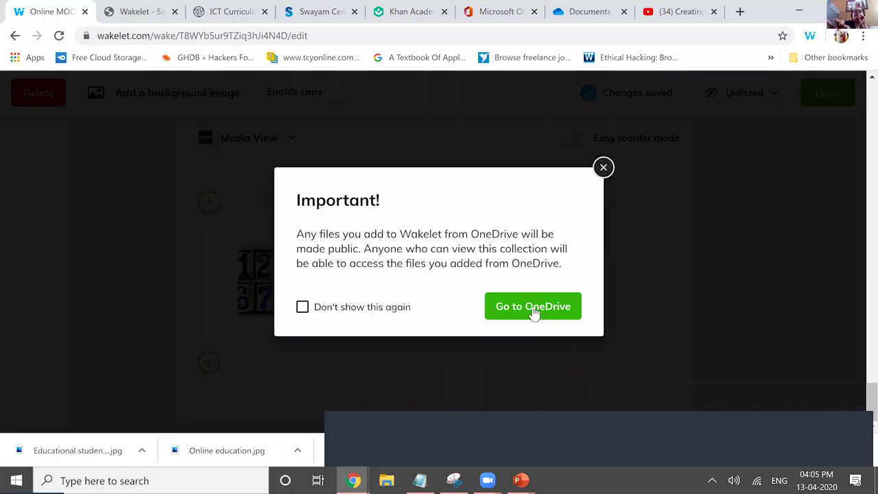
# - Browse OneDrive into XII Python Work 20-21, then dismiss the public-files warning without adding anything
pyautogui.click(534, 313)
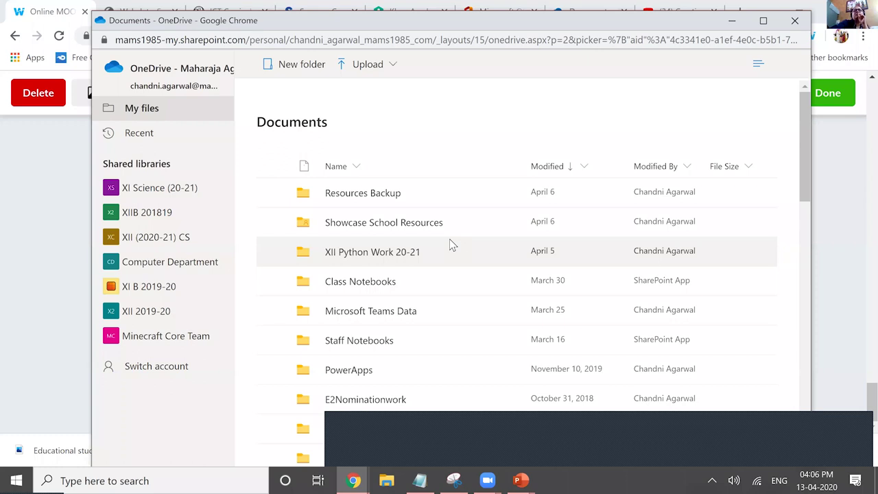
pyautogui.click(449, 241)
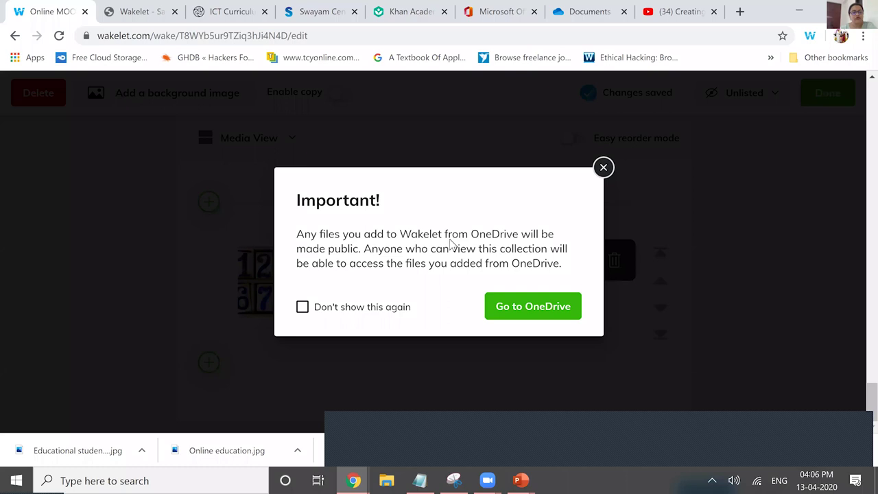
pyautogui.press('Escape')
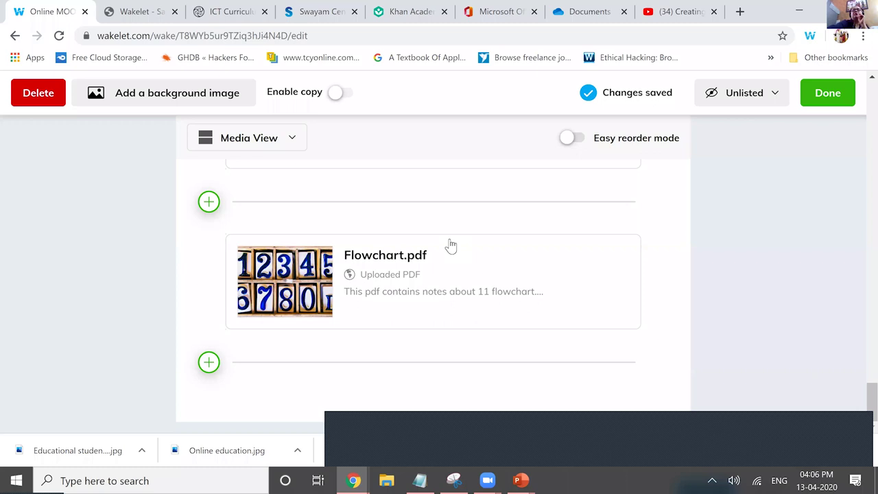
# - Scroll back up to the collection's MOOC logo cover image and title
pyautogui.scroll(5, 450, 246)
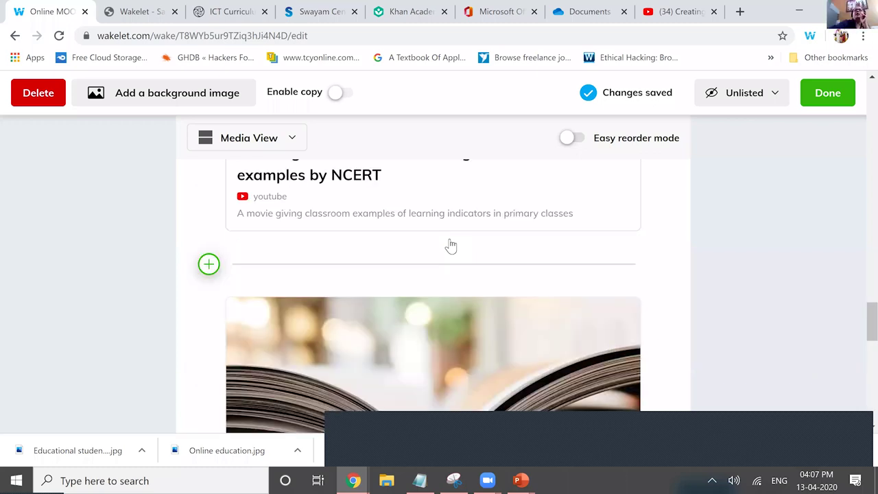
pyautogui.scroll(10, 451, 246)
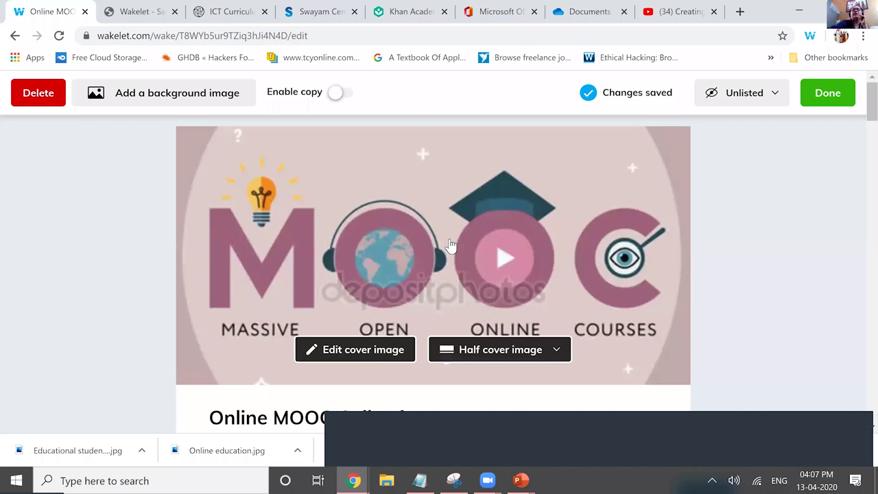
pyautogui.press('space')
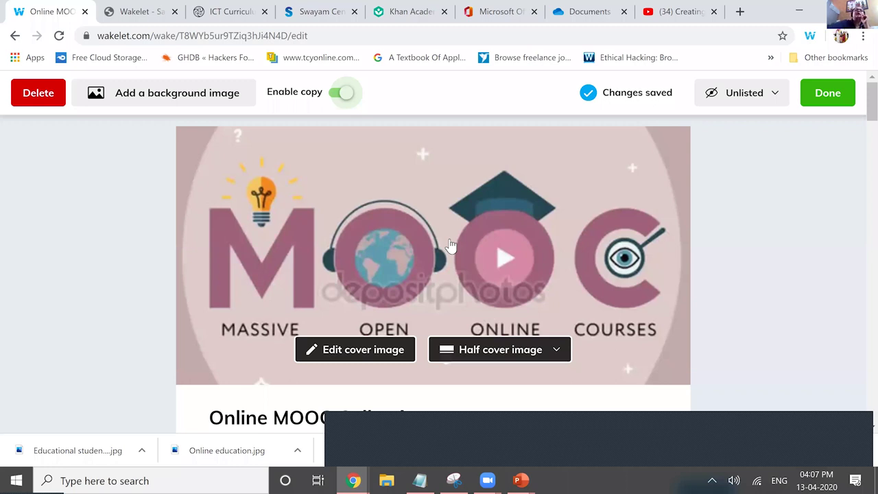
pyautogui.press('space')
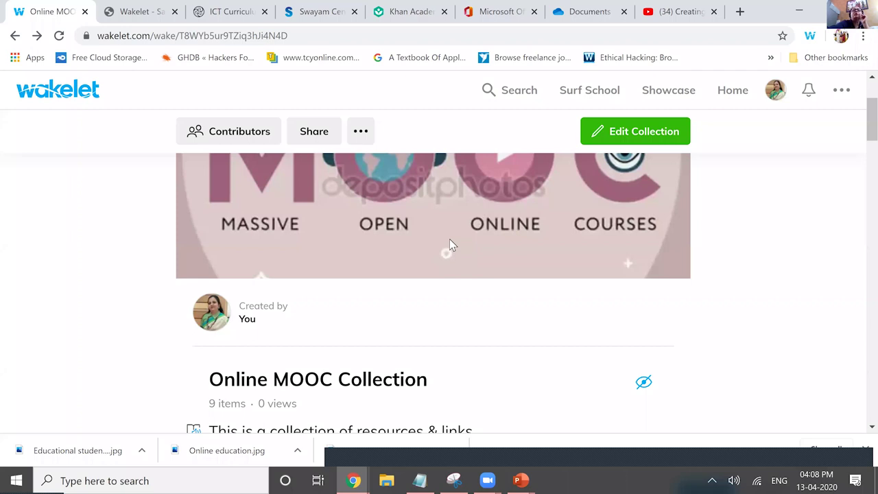
# - Scroll the collection page down and back up while reaching the Contributors invite panel
pyautogui.scroll(-2, 450, 242)
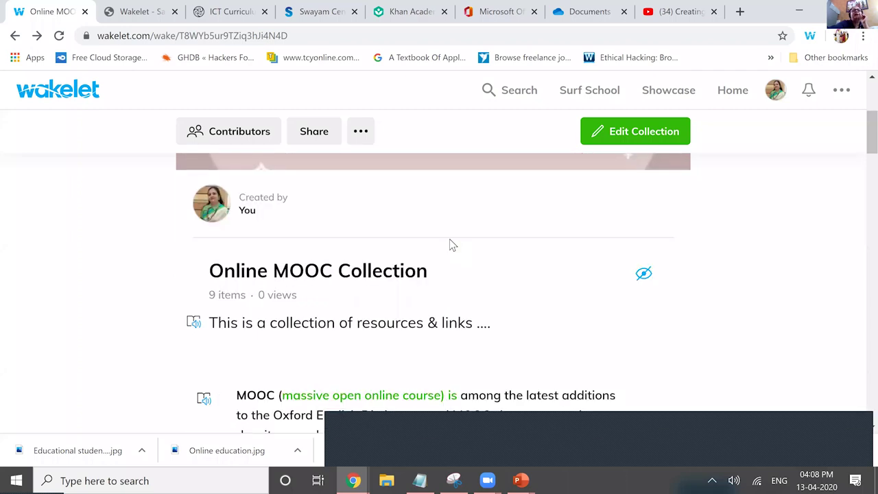
pyautogui.scroll(1, 451, 245)
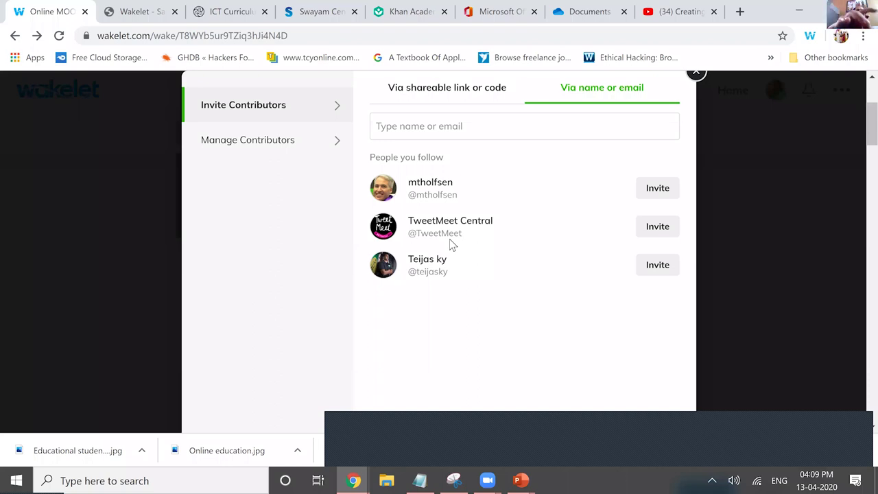
# - Enter the contributor's e-mail via autofill, add it as an invitee, and close the dialog
pyautogui.click(401, 125)
pyautogui.write('chan')
pyautogui.click(545, 195)
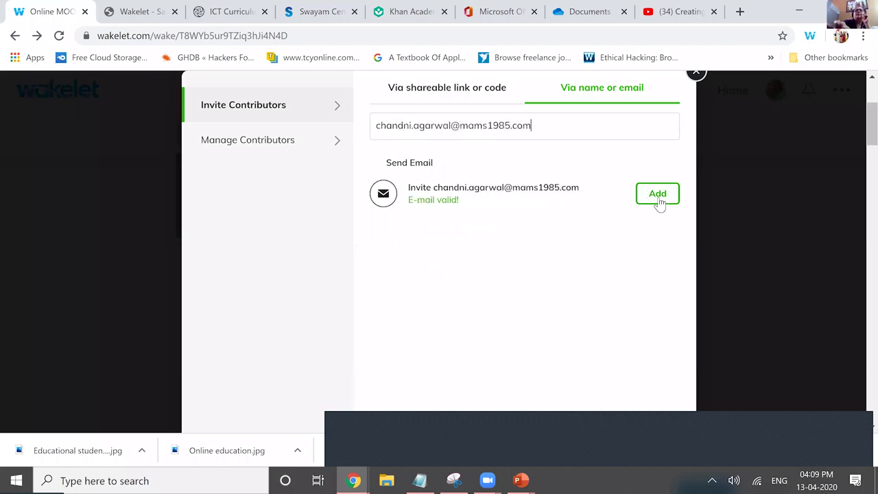
pyautogui.click(657, 195)
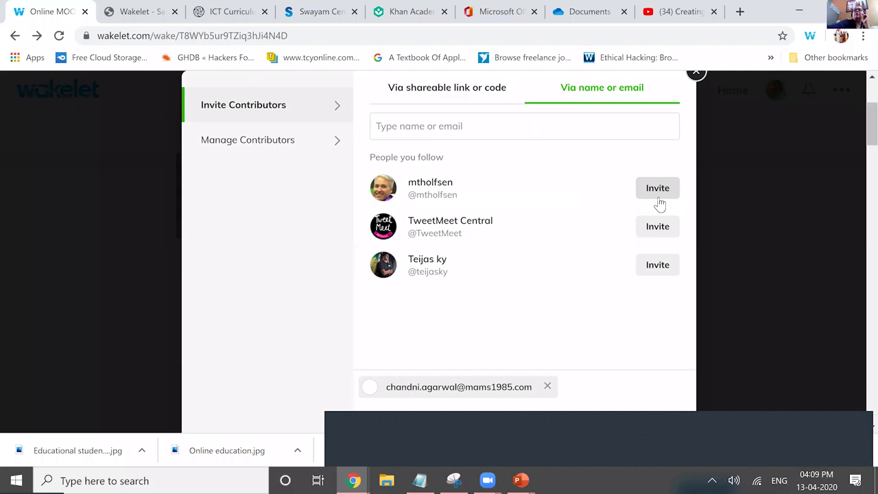
pyautogui.click(668, 374)
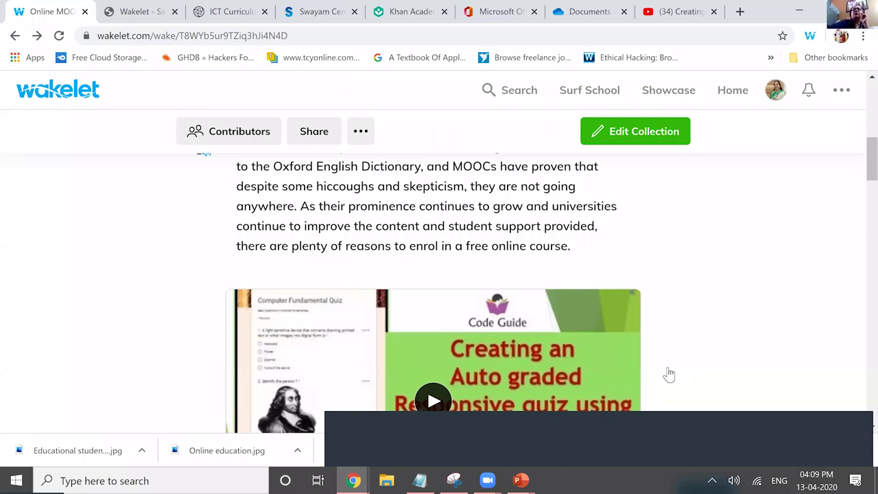
# - Scroll down the collection to the MOOC explanation note and auto-graded quiz video
pyautogui.scroll(-3, 668, 374)
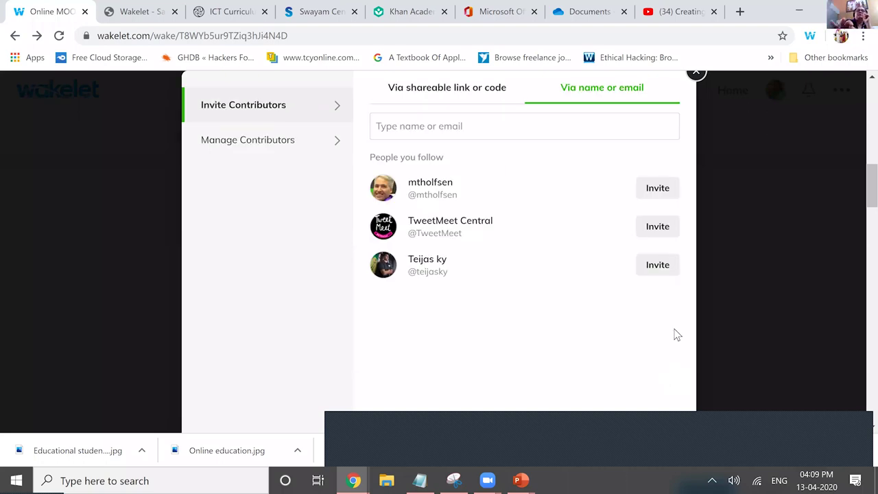
# - Type the contributor's full e-mail address, add it to the invite list, and close the panel
pyautogui.click(415, 126)
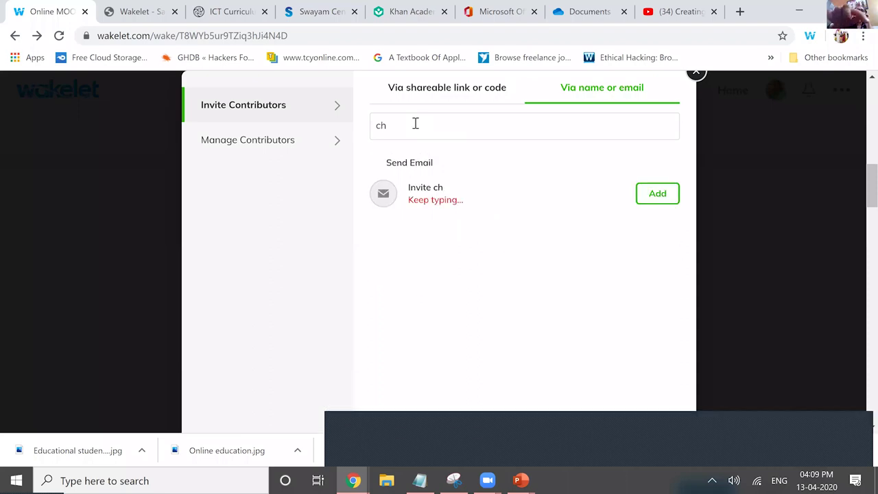
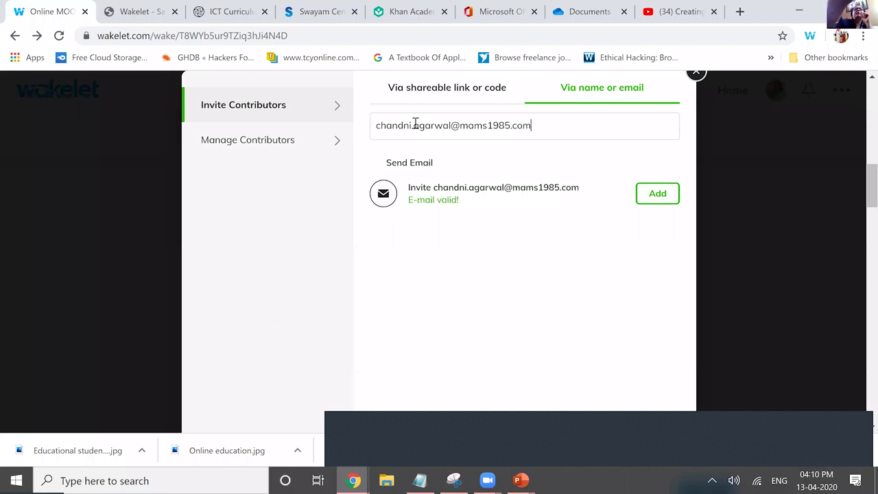
pyautogui.press('Return')
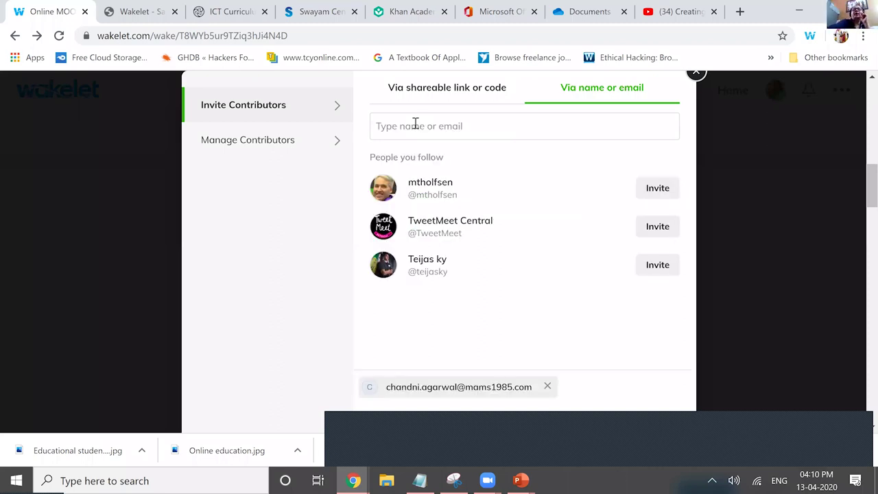
pyautogui.press('Return')
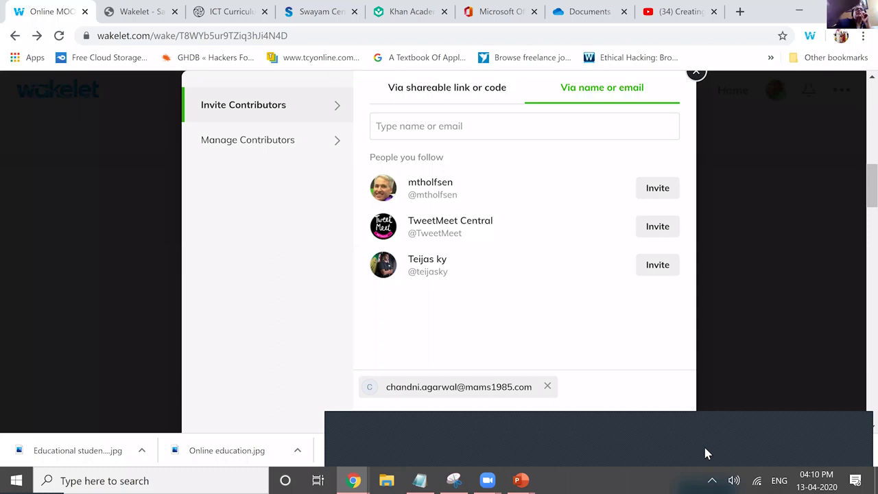
pyautogui.press('Escape')
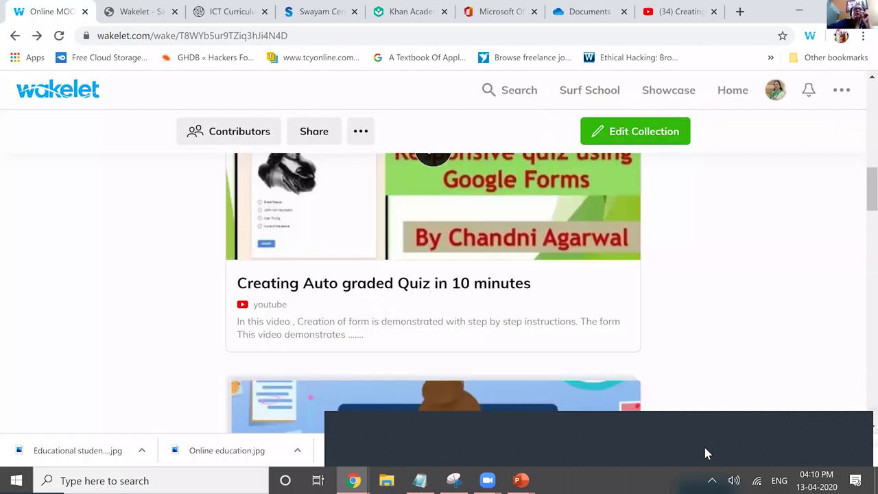
# - Dismiss the Contributors panel and bring up the collection's Share dialog with QR code and short link
pyautogui.press('Down')
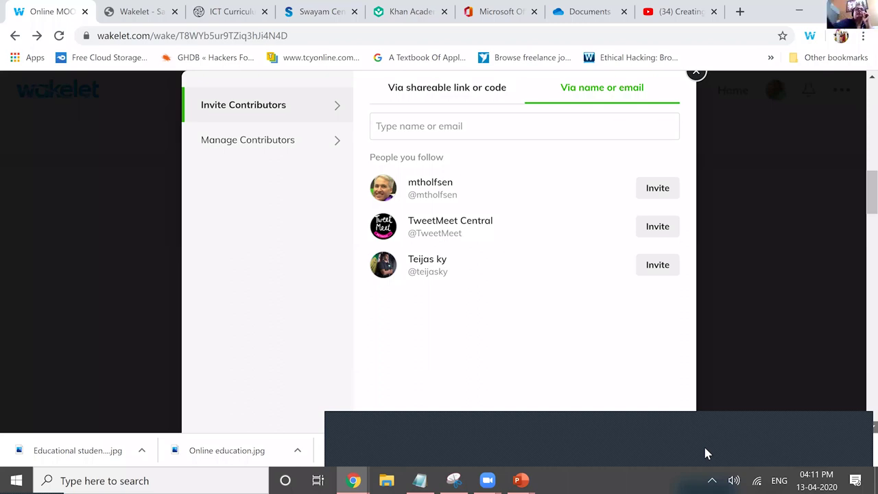
pyautogui.press('Escape')
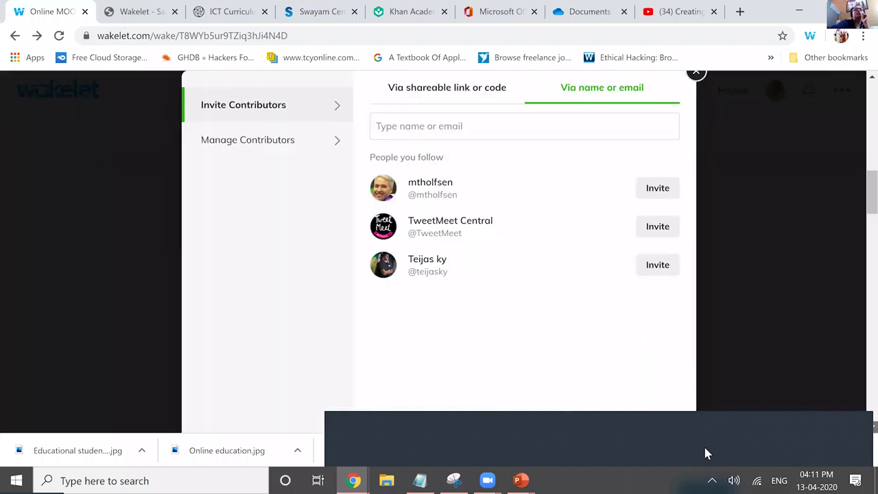
pyautogui.press('Escape')
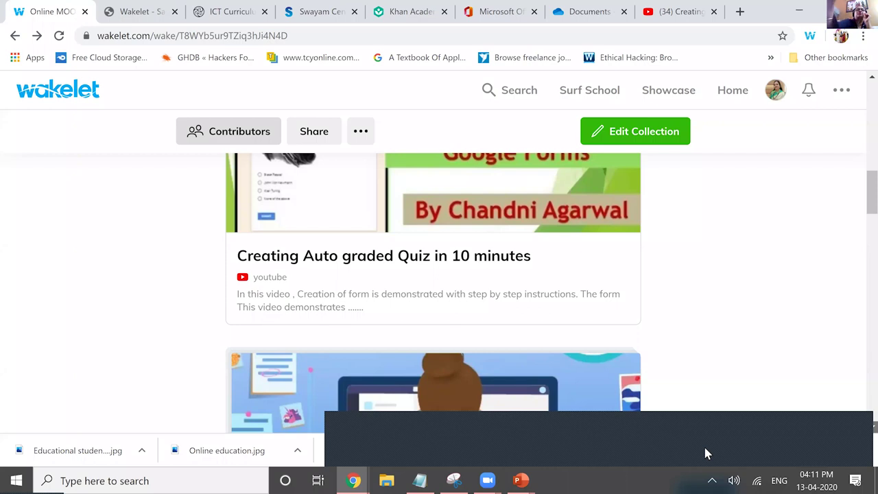
pyautogui.click(314, 131)
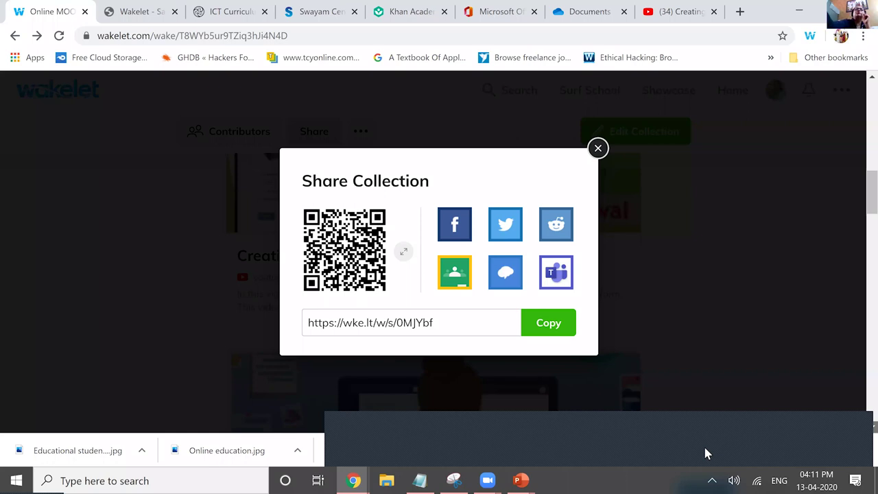
# - Close the Share dialog and return to the top of the Online MOOC Collection page
pyautogui.press('Escape')
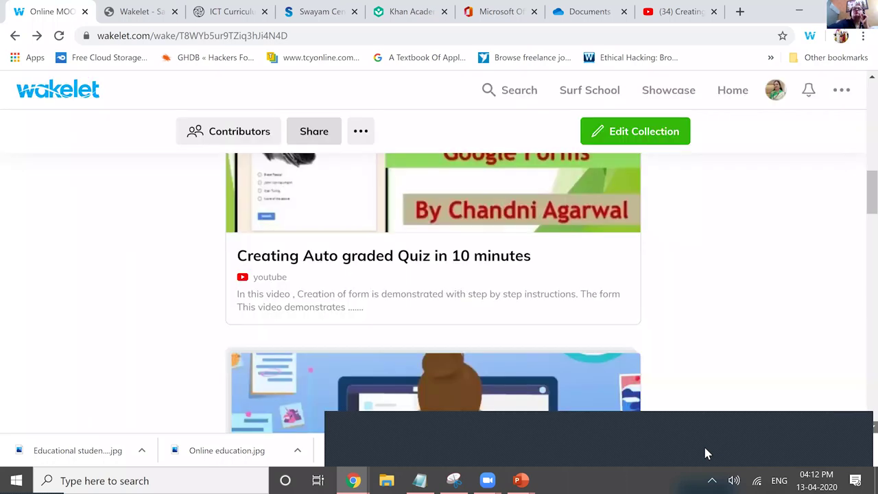
pyautogui.scroll(3, 705, 453)
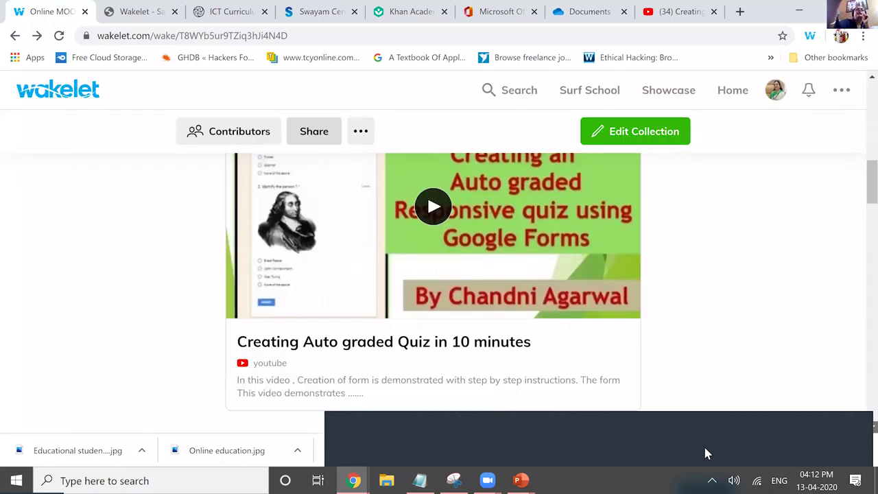
pyautogui.scroll(5, 705, 454)
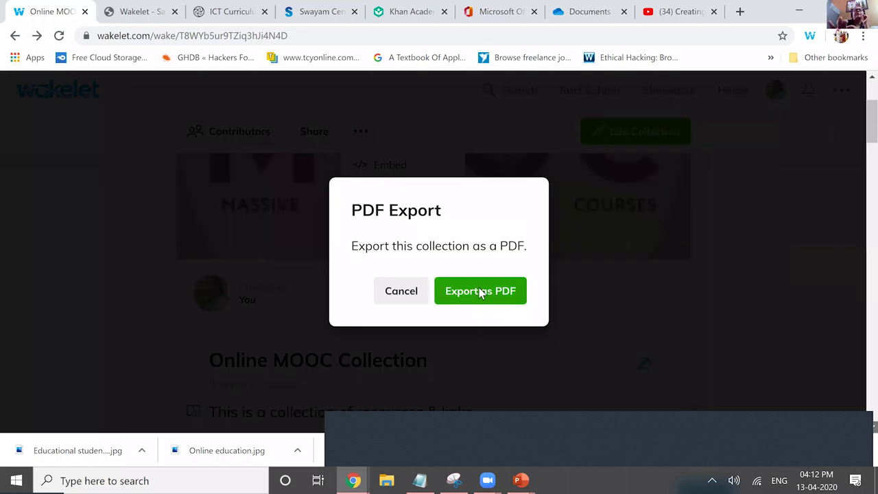
# - Export the Online MOOC Collection as a PDF and download the exported file
pyautogui.click(482, 293)
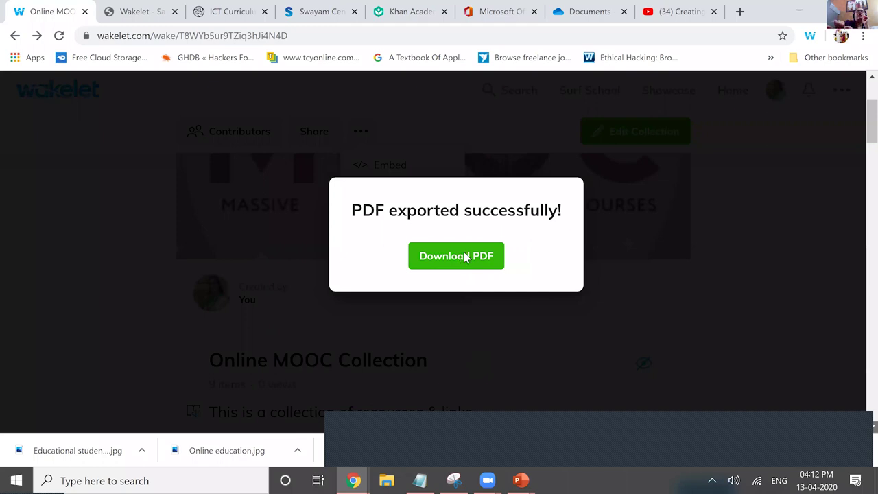
pyautogui.click(465, 253)
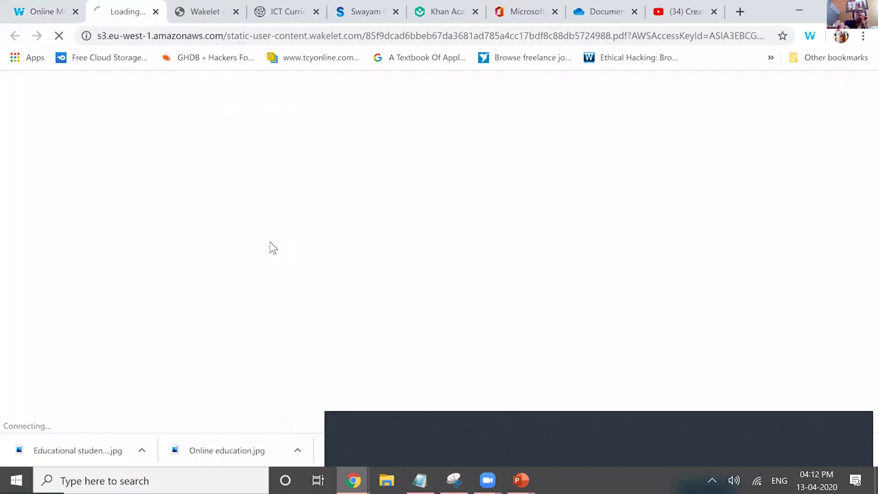
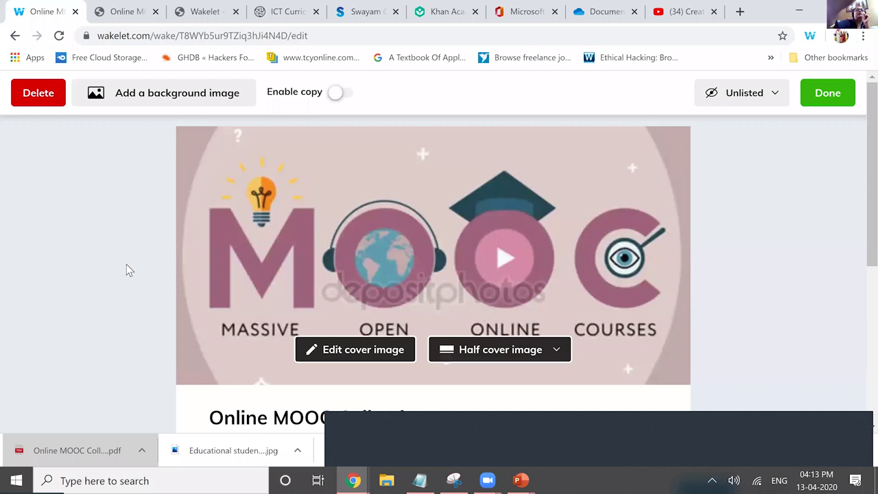
# - Review the mood-board cards, such as Flowchart.pdf and ICT Curriculum, then finish editing
pyautogui.scroll(-3, 126, 269)
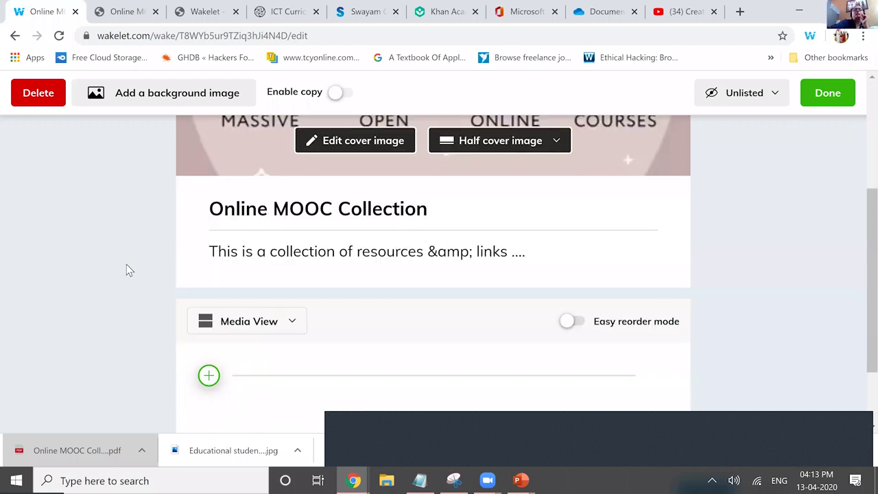
pyautogui.scroll(-8, 126, 269)
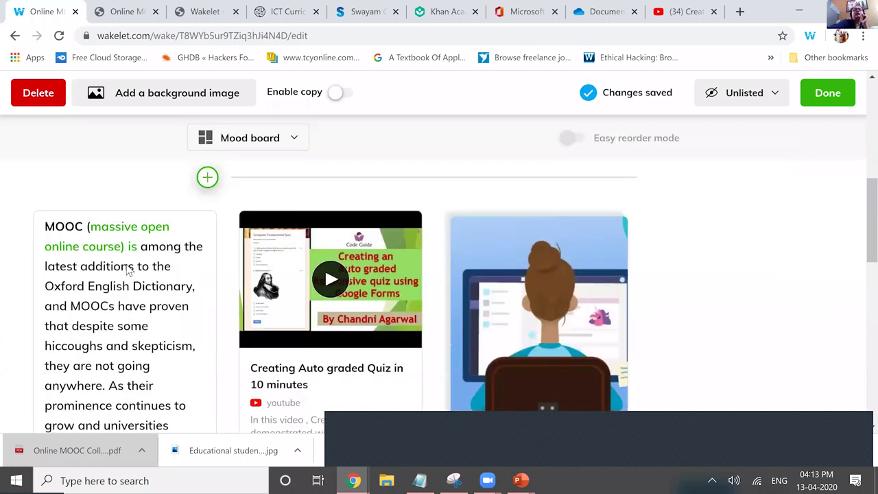
pyautogui.scroll(-8, 126, 270)
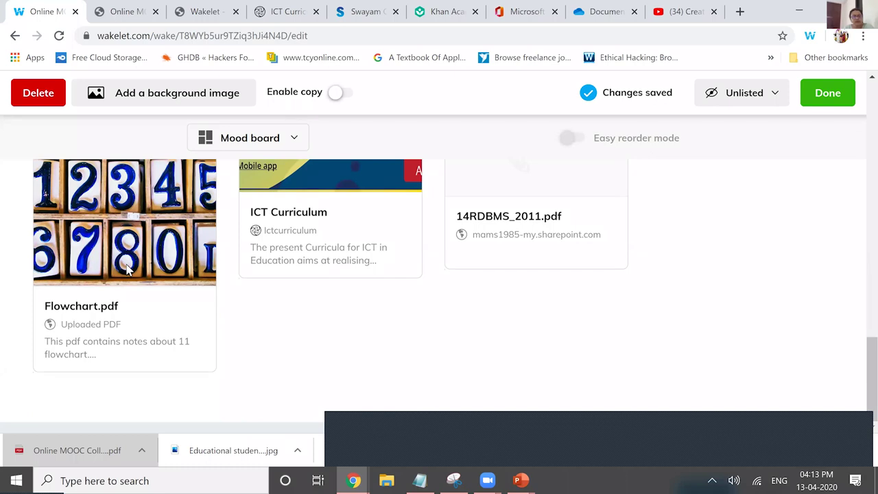
pyautogui.hotkey('alt', 'Left')
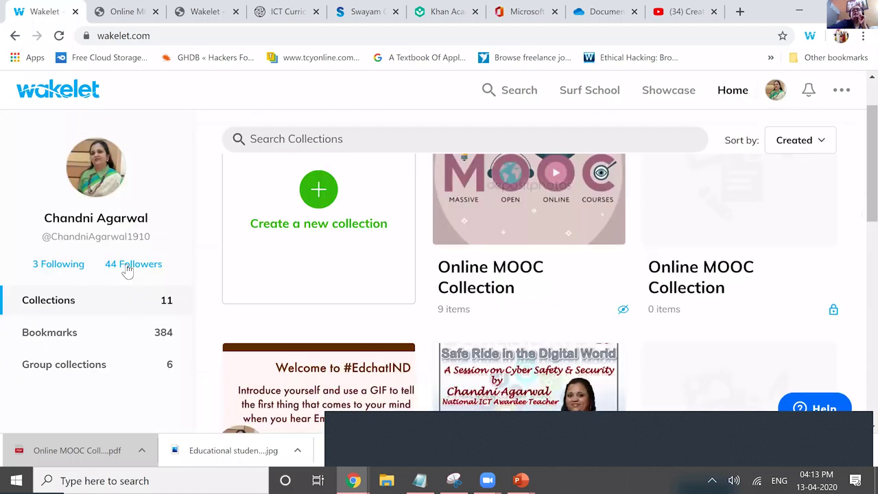
# - Scroll through the PDFs in the Class X IT 402 collection
pyautogui.scroll(-2, 127, 271)
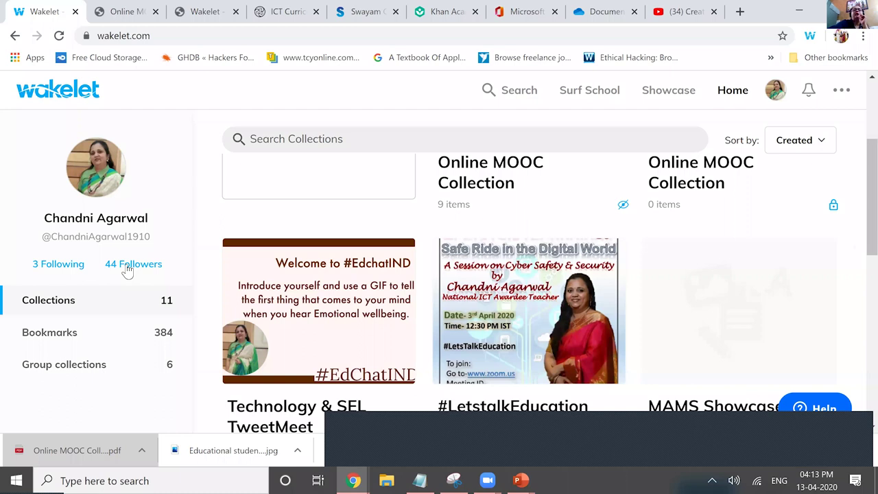
pyautogui.scroll(-5, 126, 271)
pyautogui.scroll(-1, 127, 271)
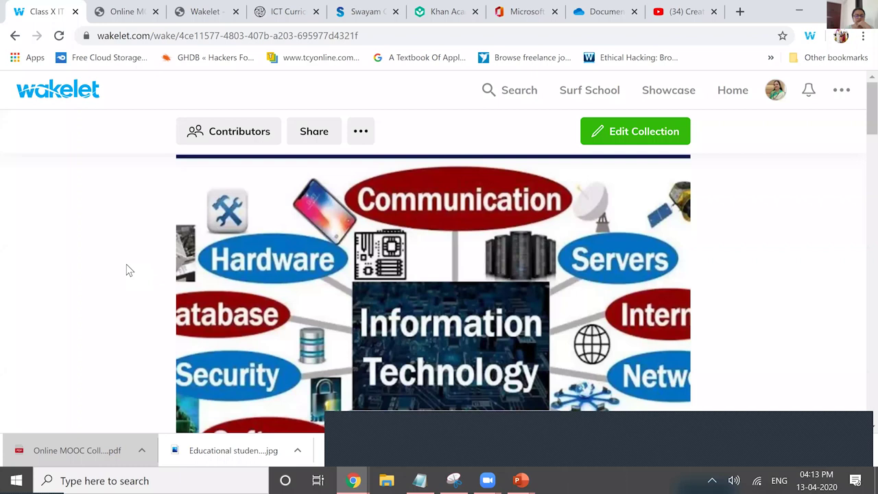
pyautogui.scroll(-2, 127, 271)
pyautogui.scroll(-3, 127, 271)
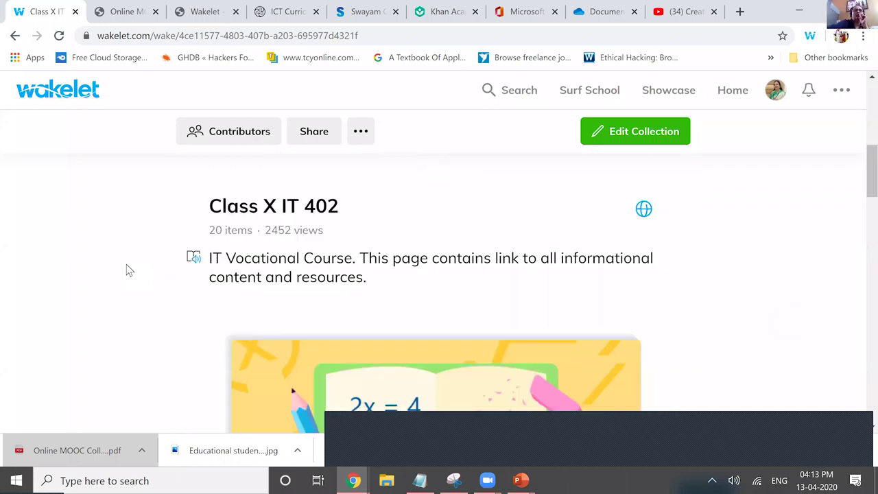
pyautogui.scroll(-1, 127, 270)
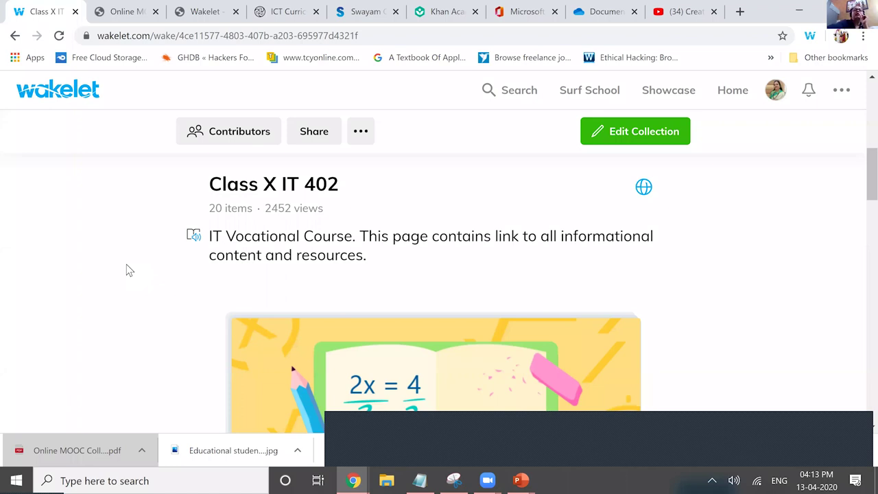
pyautogui.scroll(-5, 127, 270)
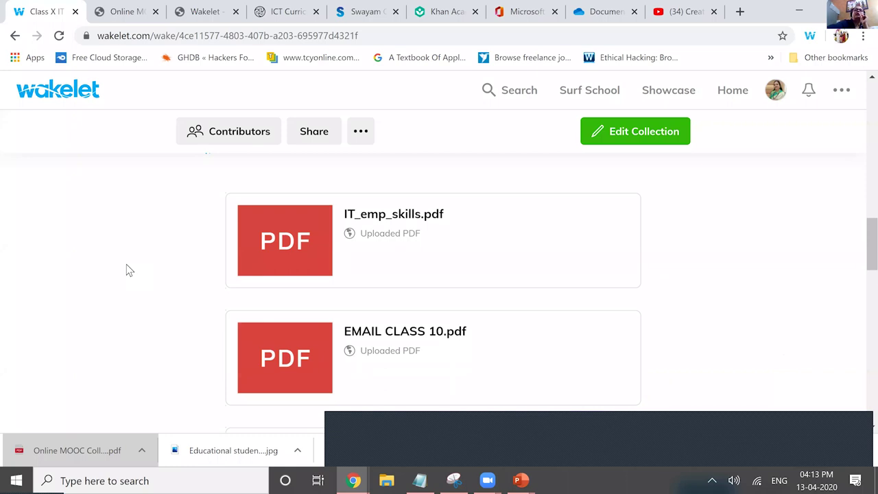
pyautogui.scroll(-2, 127, 271)
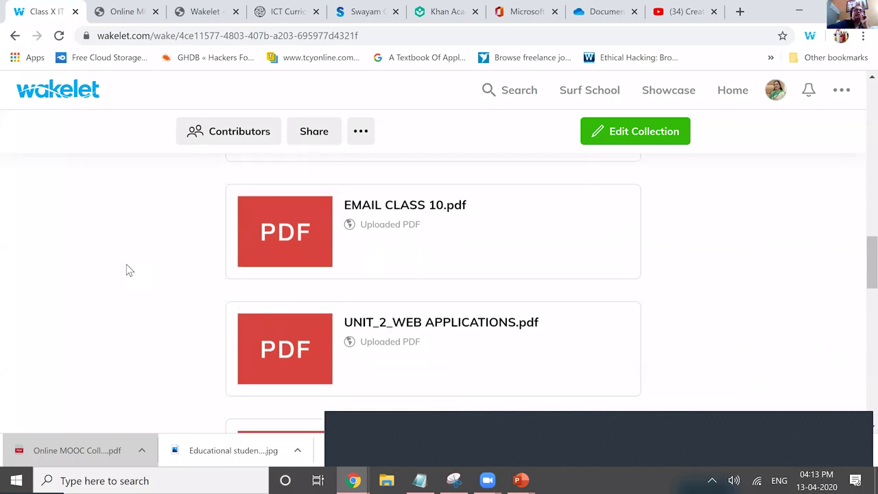
pyautogui.scroll(-3, 127, 270)
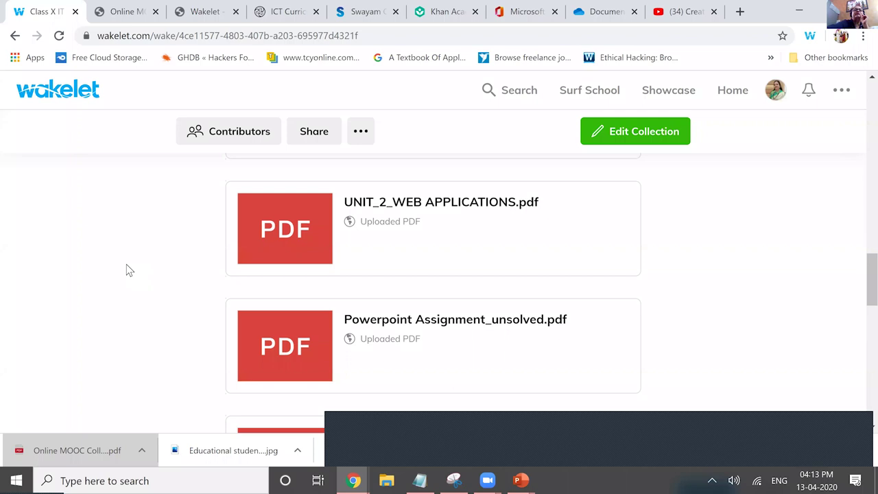
pyautogui.scroll(-6, 126, 271)
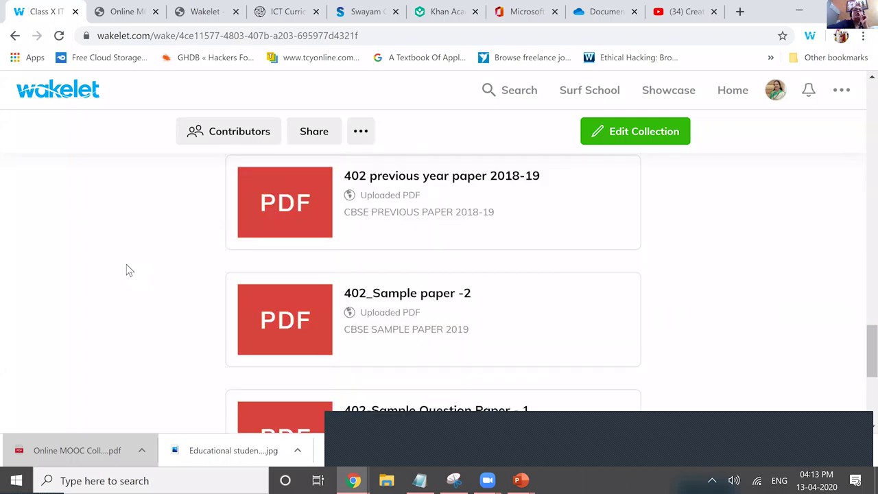
pyautogui.scroll(-10, 127, 271)
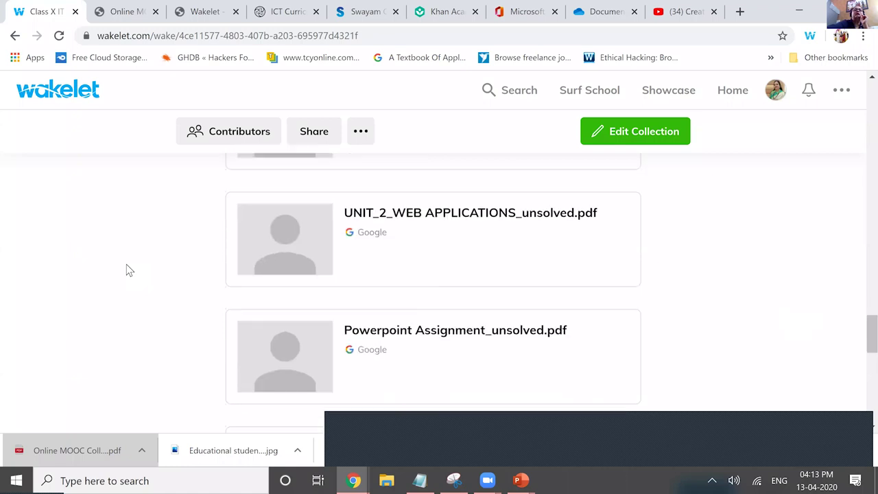
pyautogui.scroll(-2, 127, 271)
pyautogui.scroll(-6, 126, 270)
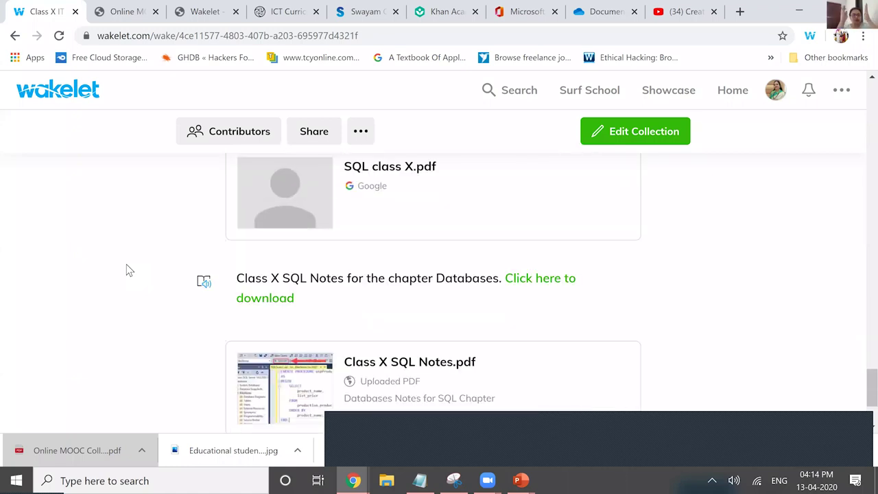
# - Return to the top of the collection to bring its description into view
pyautogui.press('Home')
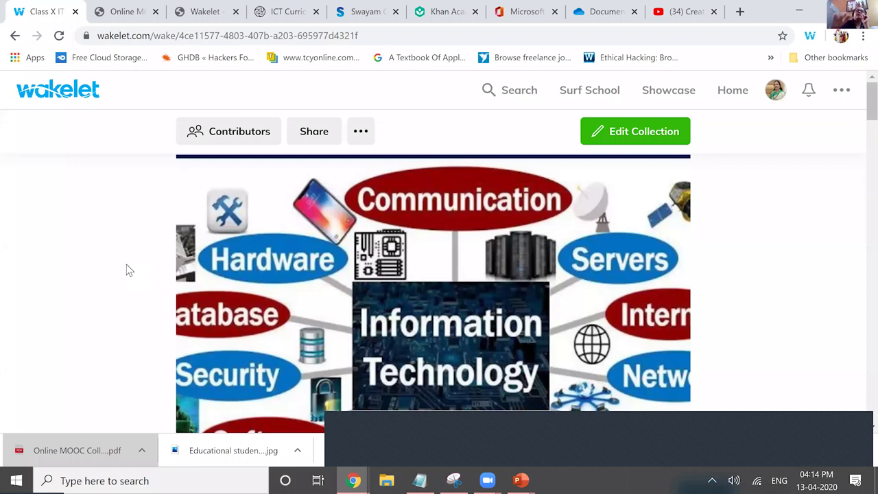
pyautogui.scroll(-4, 126, 270)
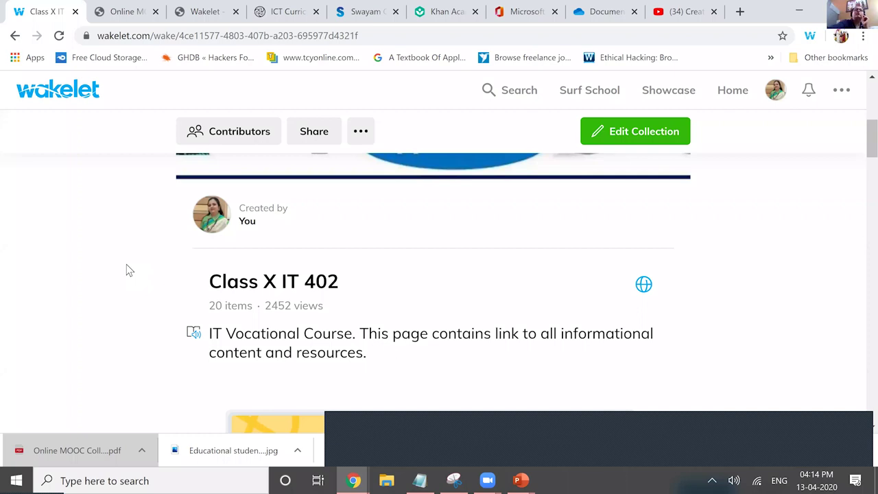
pyautogui.scroll(-1, 126, 269)
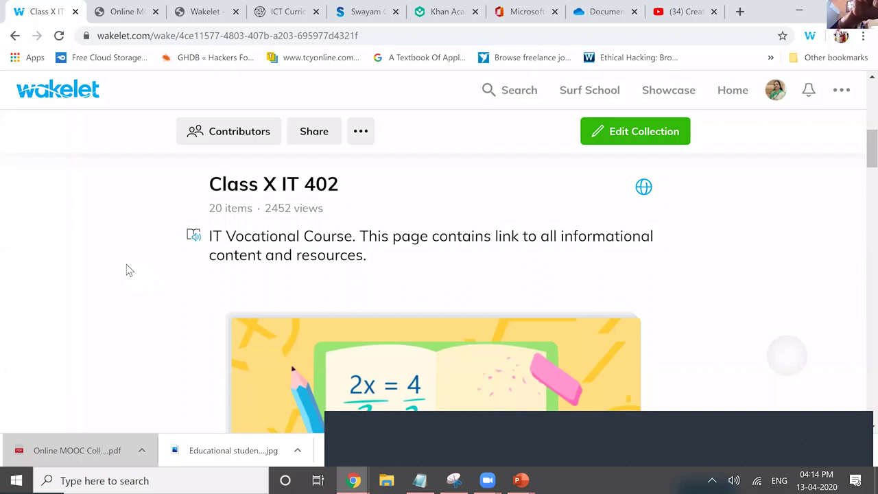
pyautogui.scroll(1, 126, 269)
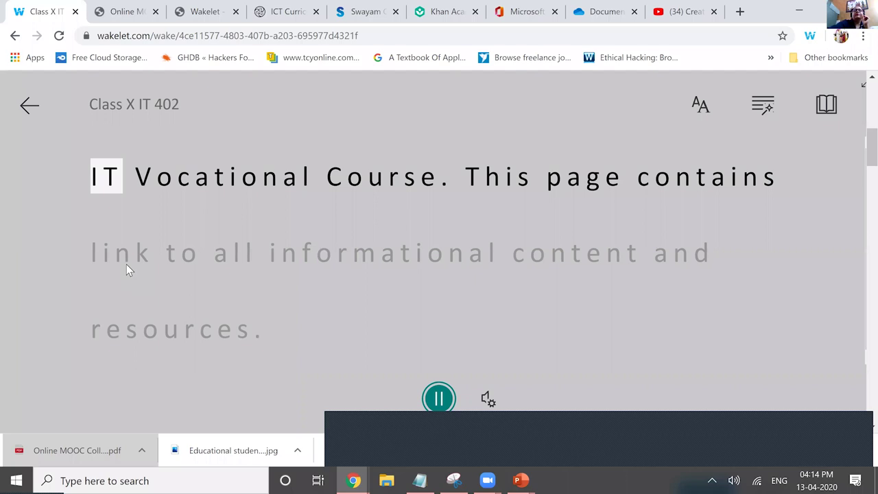
# - Pause the read-aloud and open the Translate language list in Reading Preferences
pyautogui.press('space')
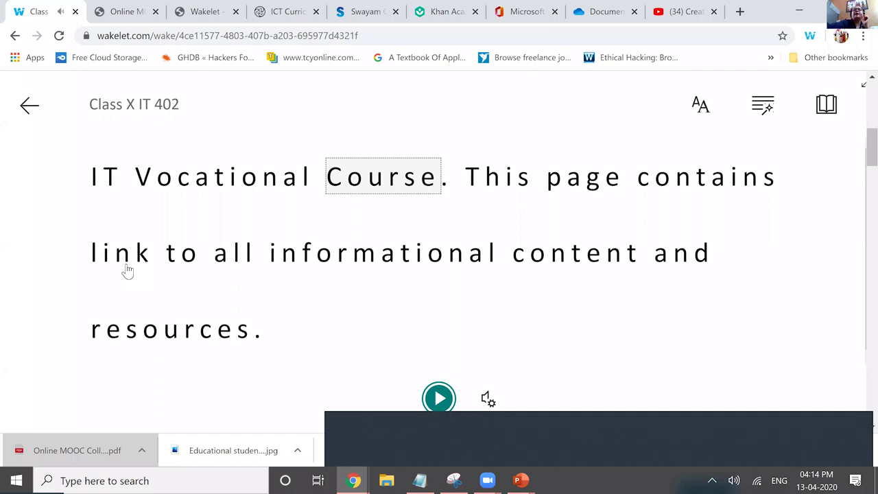
pyautogui.press('Escape')
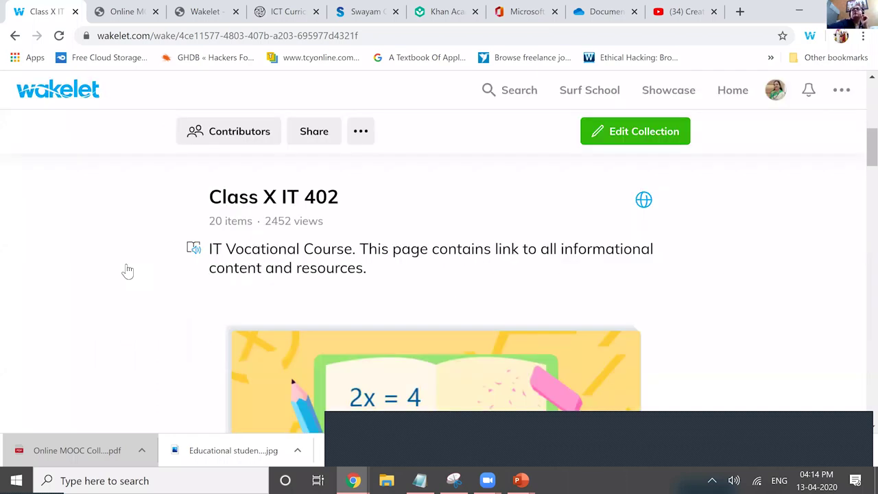
pyautogui.press('Return')
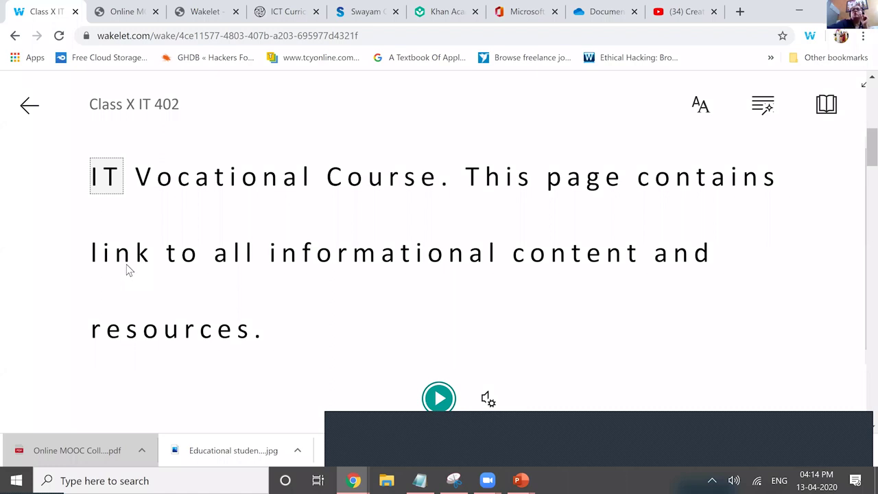
pyautogui.press('Return')
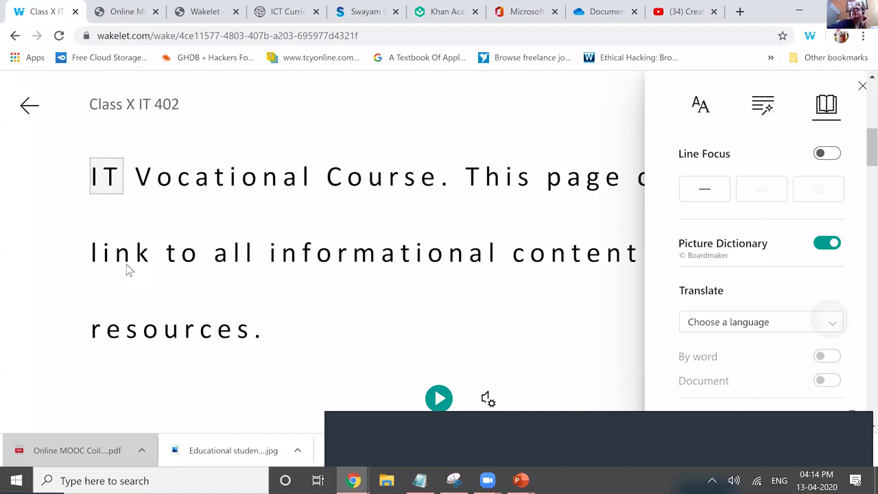
pyautogui.press('Return')
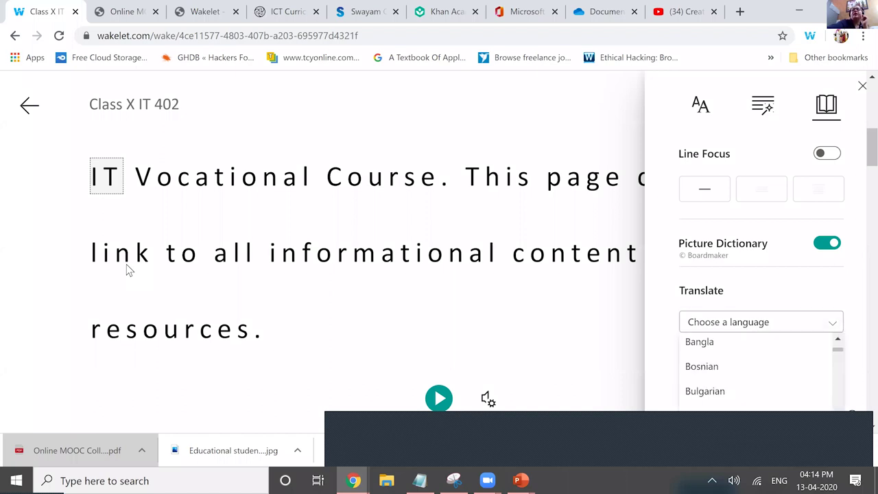
# - Select Hindi as the Immersive Reader translation language
pyautogui.press('e')
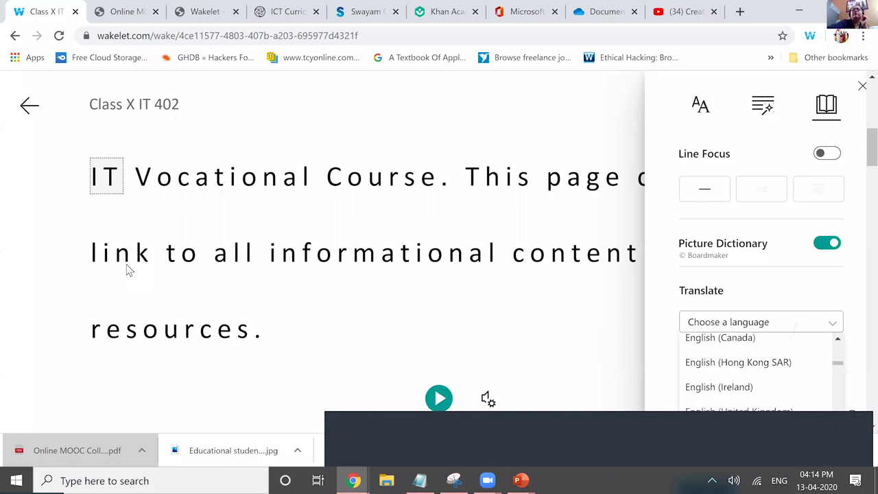
pyautogui.press('g')
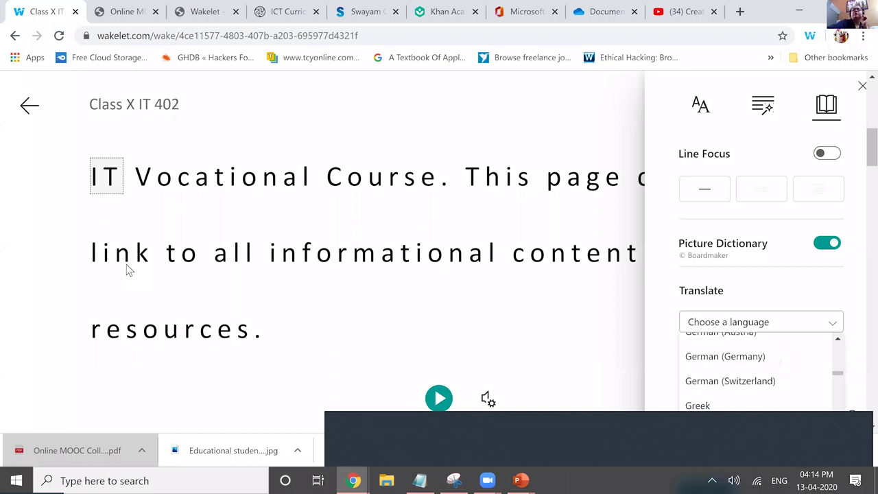
pyautogui.press('h')
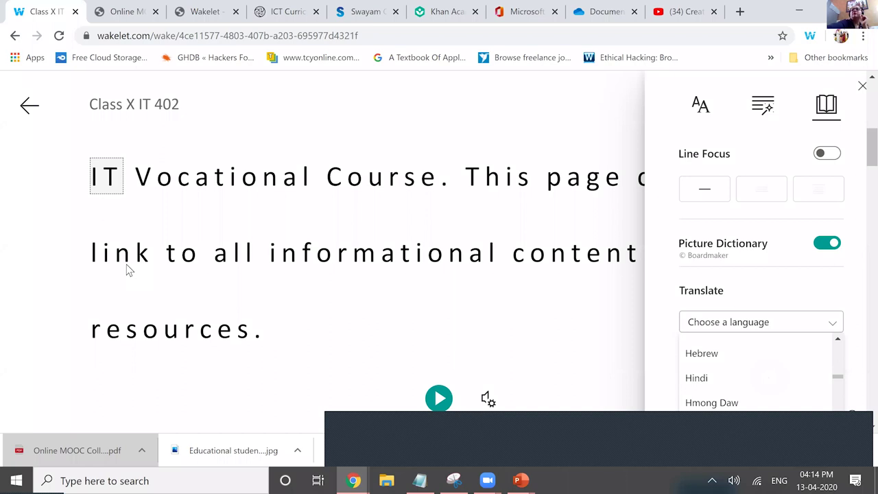
pyautogui.press('Down')
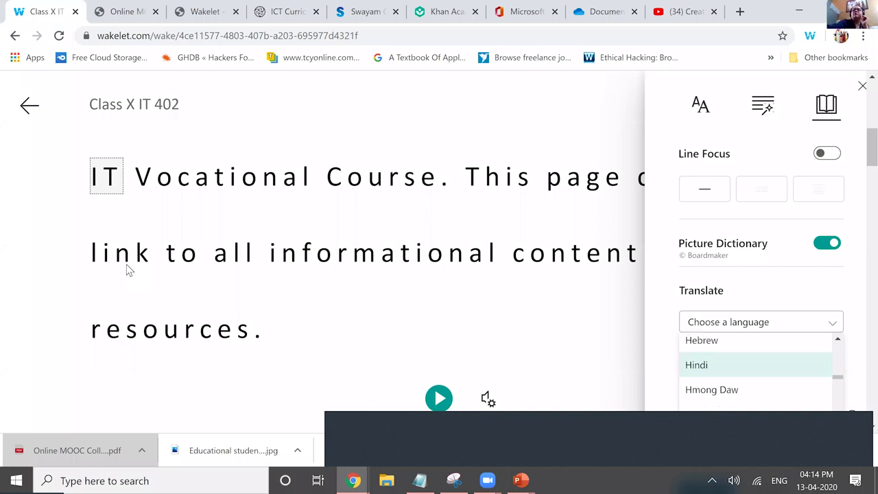
pyautogui.press('Return')
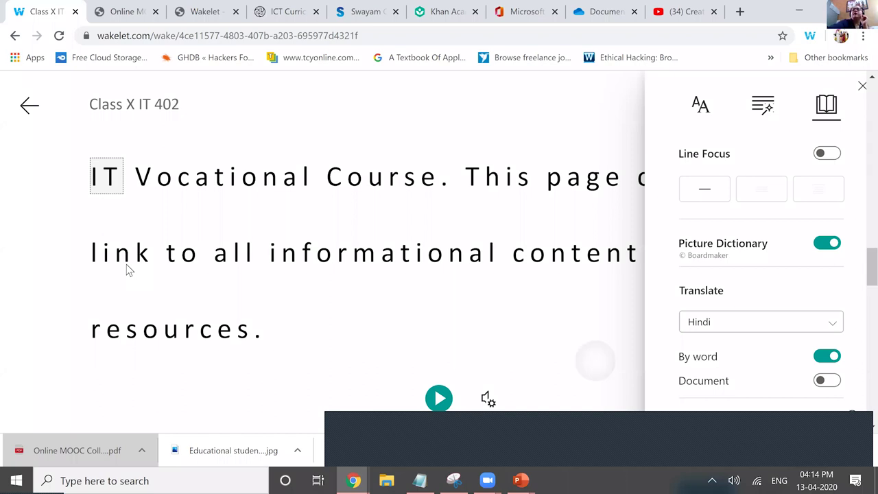
pyautogui.press('Escape')
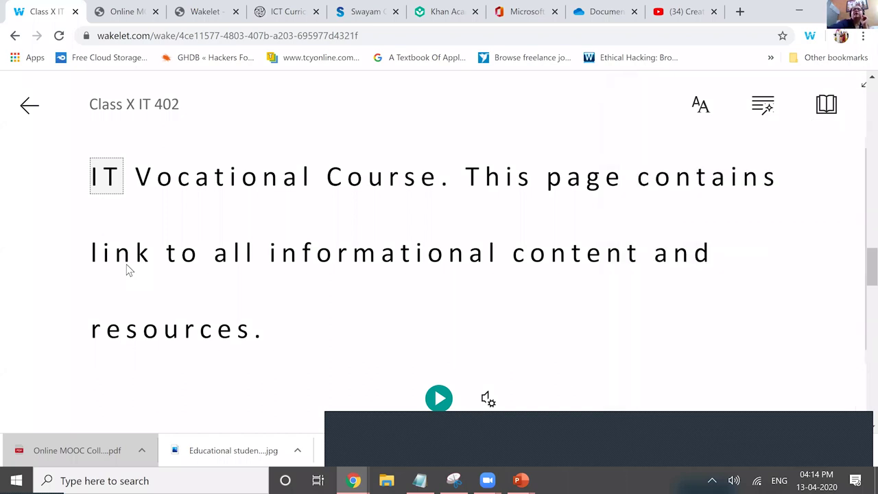
# - Translate the whole description into Hindi, play and pause it aloud, then exit the reader
pyautogui.press('Return')
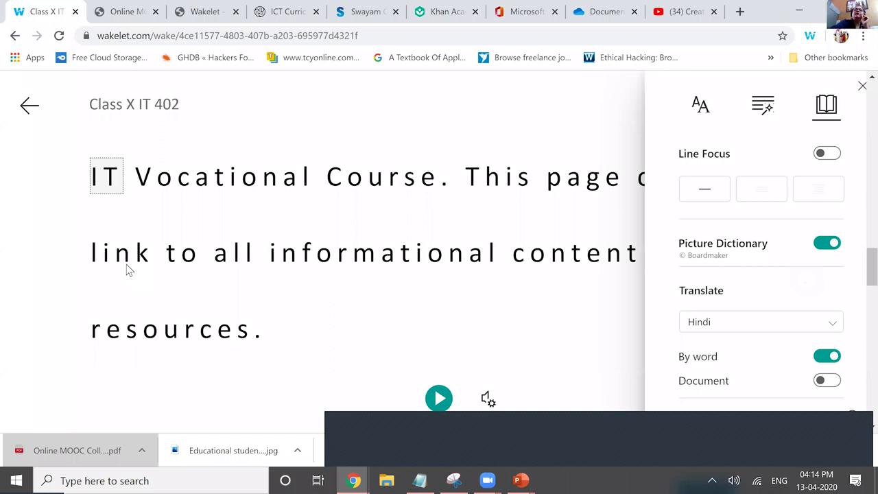
pyautogui.press('space')
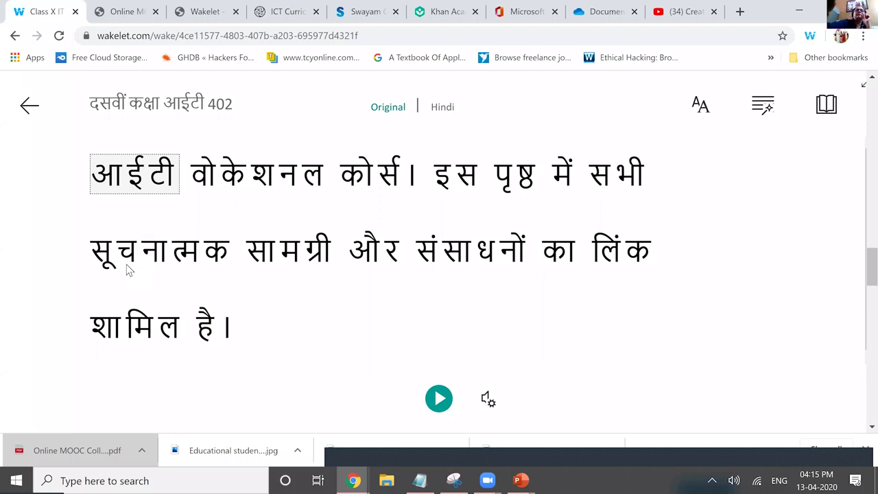
pyautogui.press('space')
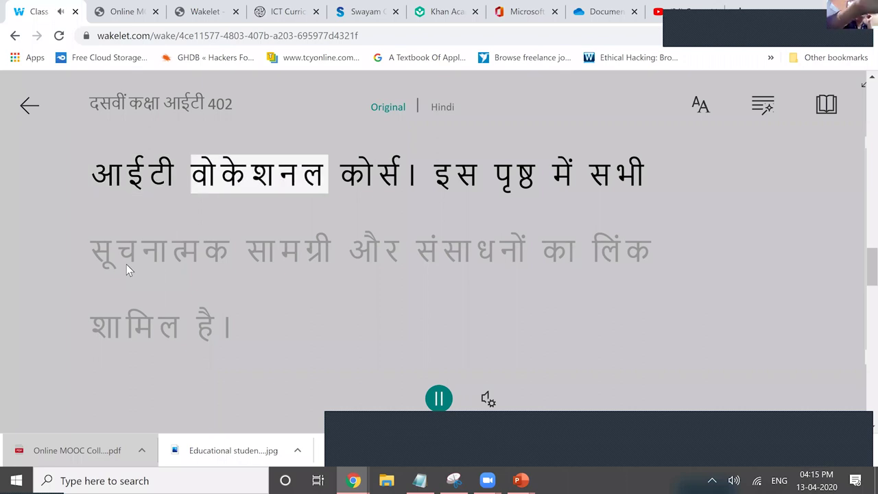
pyautogui.press('space')
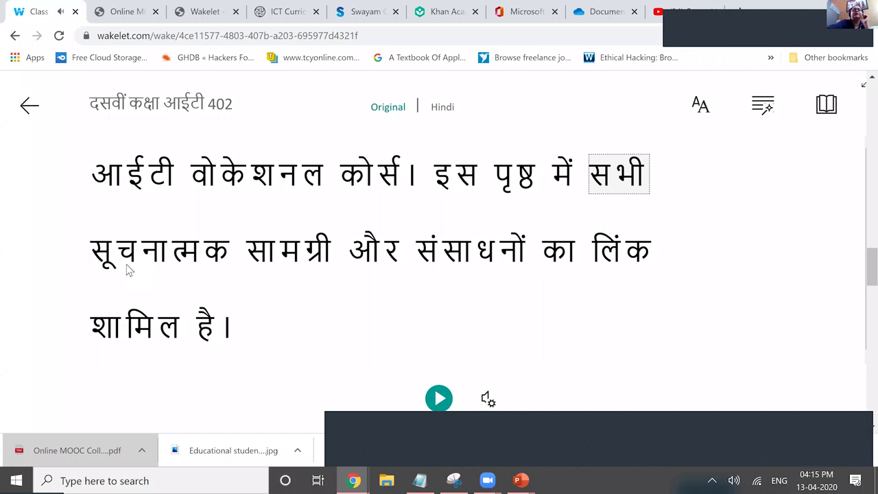
pyautogui.press('Escape')
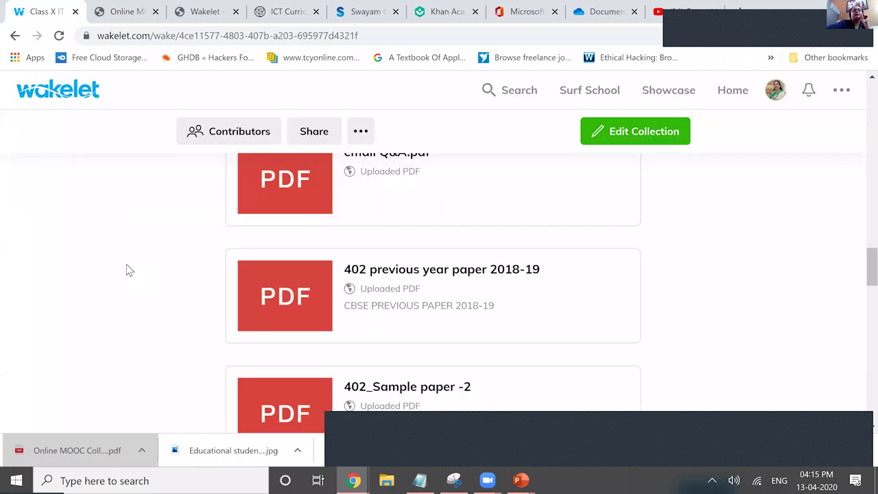
# - Scroll down through the Class X IT 402 collection's cards and back up
pyautogui.scroll(10, 127, 270)
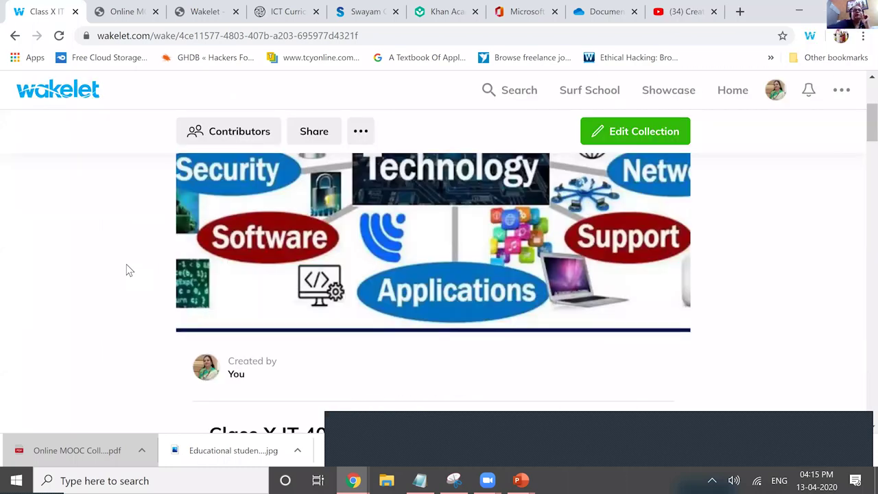
pyautogui.scroll(-3, 127, 270)
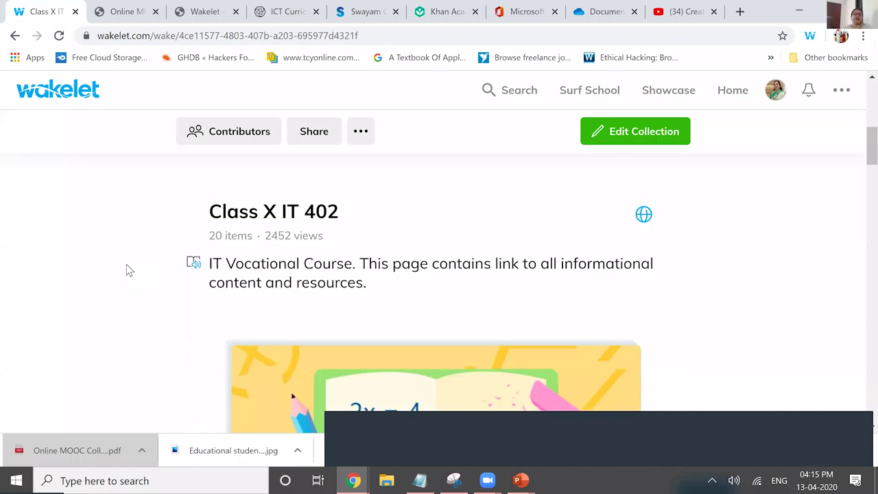
pyautogui.scroll(-5, 126, 270)
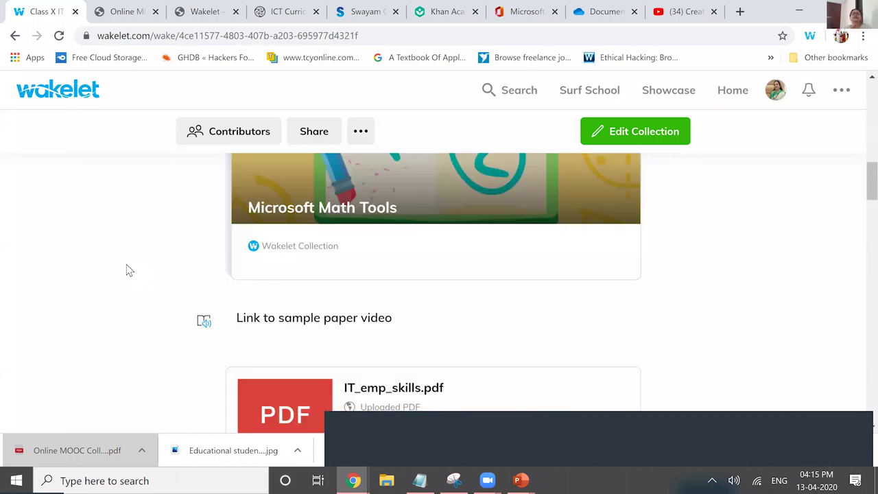
pyautogui.scroll(-3, 127, 270)
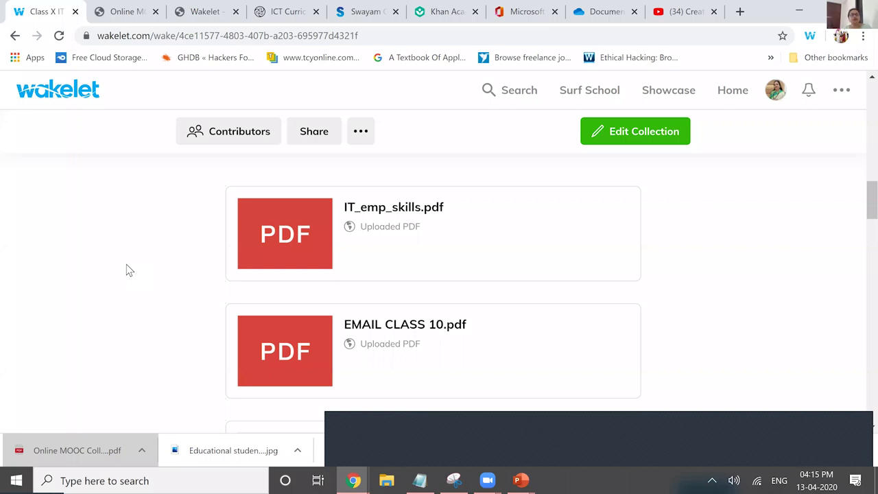
pyautogui.scroll(-2, 127, 270)
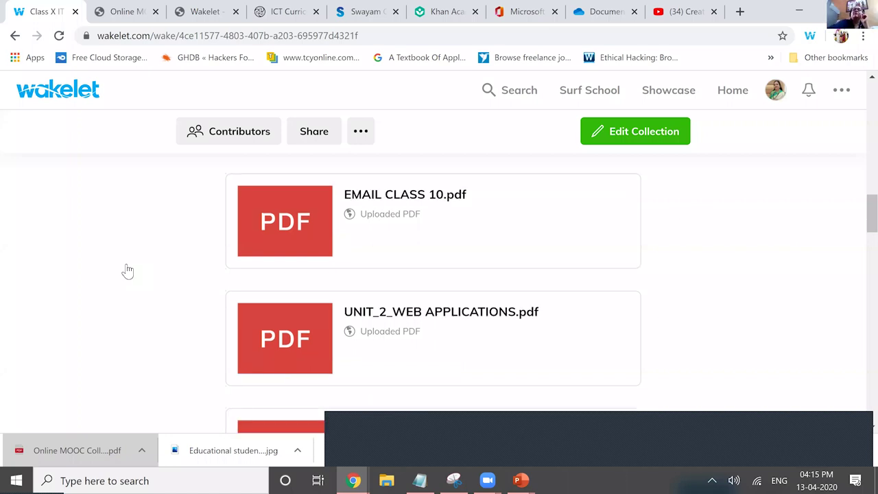
pyautogui.scroll(8, 127, 270)
pyautogui.scroll(4, 127, 271)
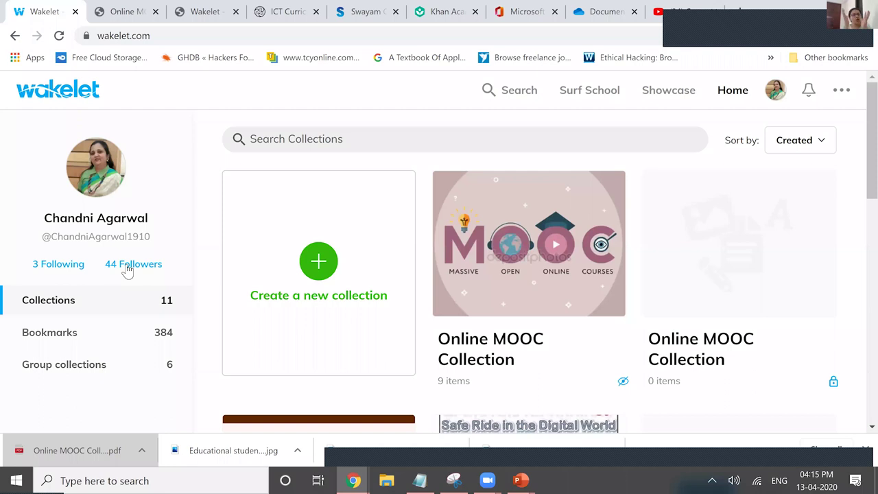
# - Scroll the home page's grid of 11 collections
pyautogui.scroll(-4, 127, 271)
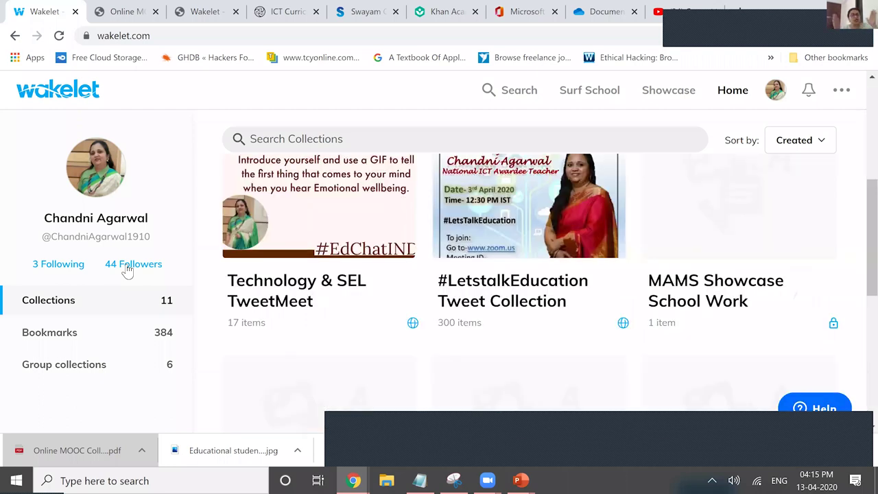
pyautogui.scroll(1, 127, 271)
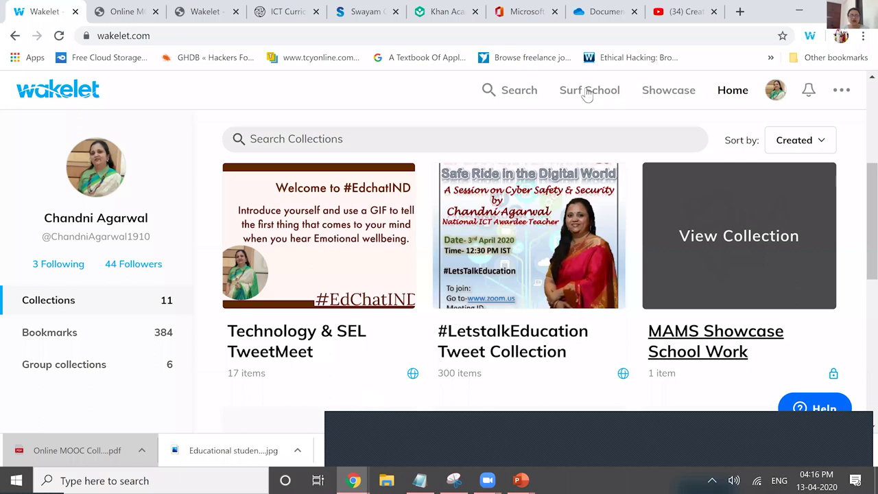
# - Browse the Community Showcase collections, then go back to the home page
pyautogui.click(672, 99)
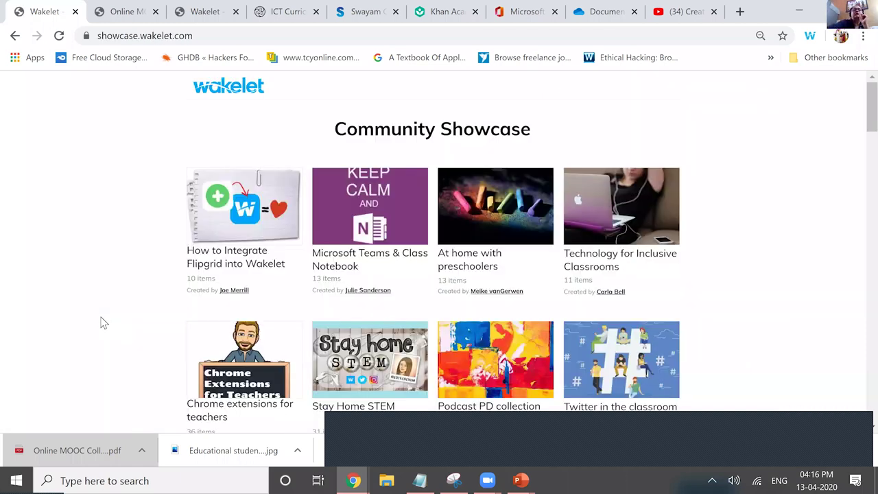
pyautogui.scroll(-3, 102, 323)
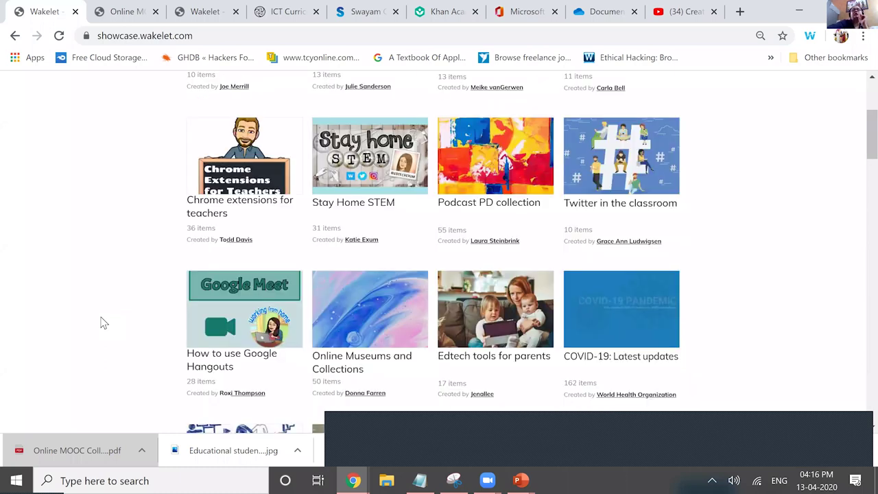
pyautogui.scroll(-2, 101, 322)
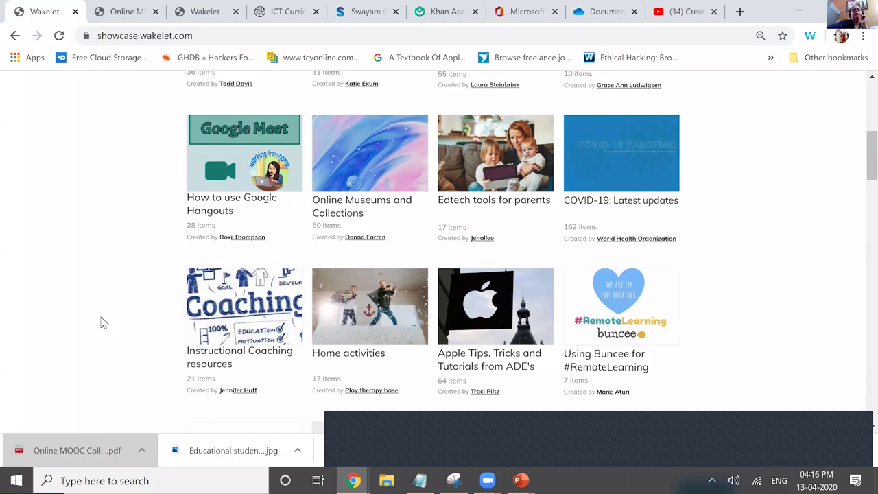
pyautogui.scroll(-3, 102, 322)
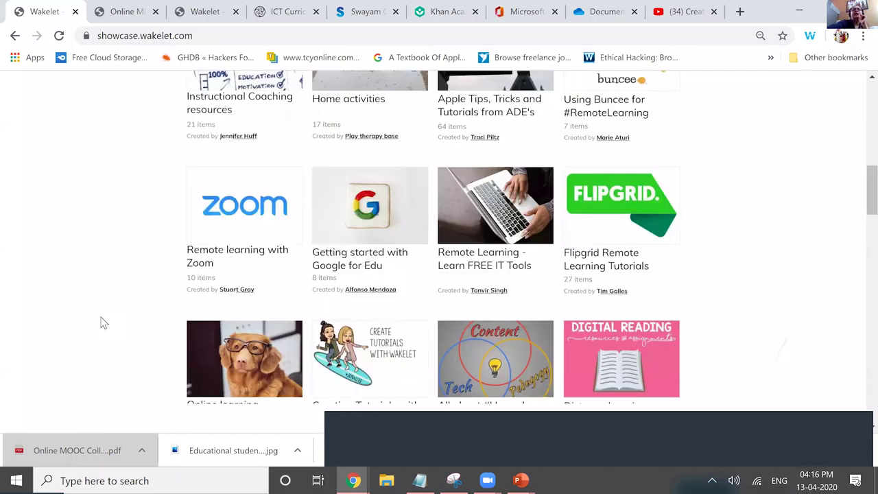
pyautogui.scroll(-3, 101, 323)
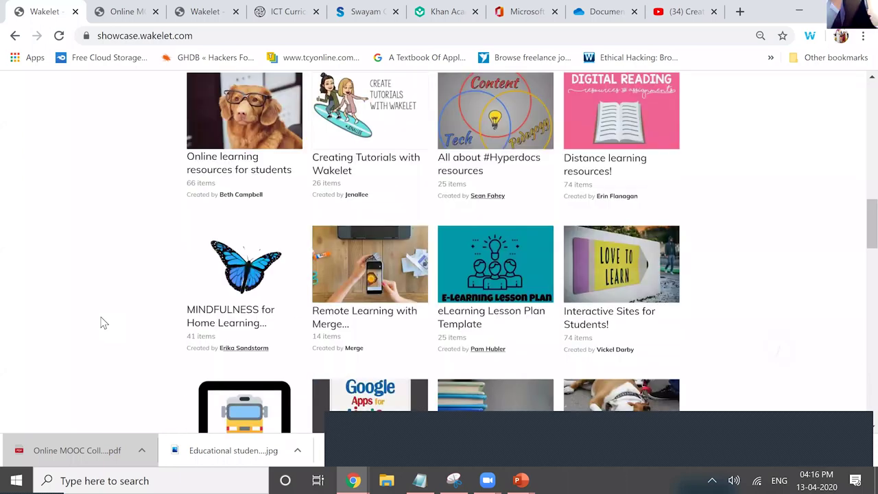
pyautogui.scroll(-3, 102, 322)
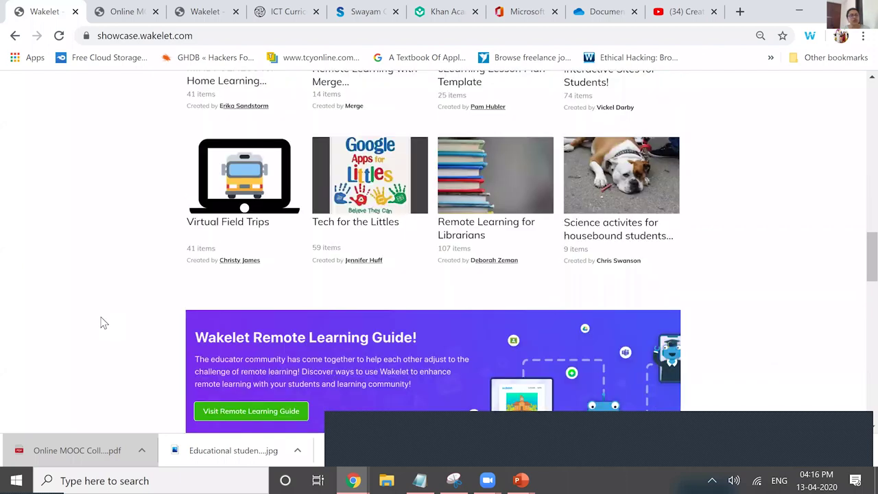
pyautogui.scroll(10, 102, 322)
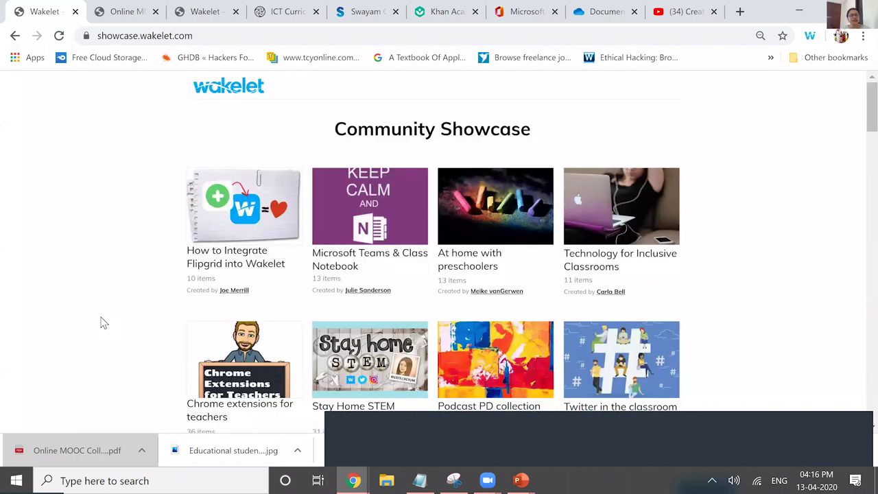
pyautogui.hotkey('alt', 'Left')
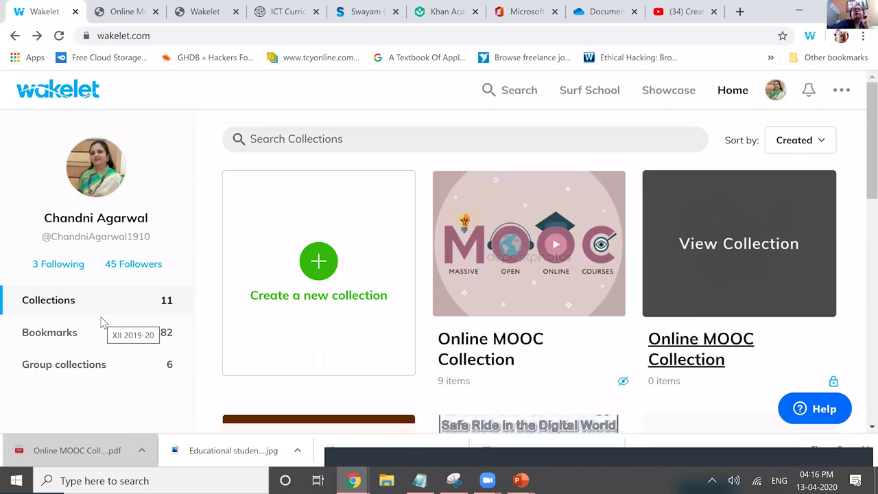
# - Scroll down the home collections grid toward the Class X IT 402 card
pyautogui.scroll(-3, 101, 323)
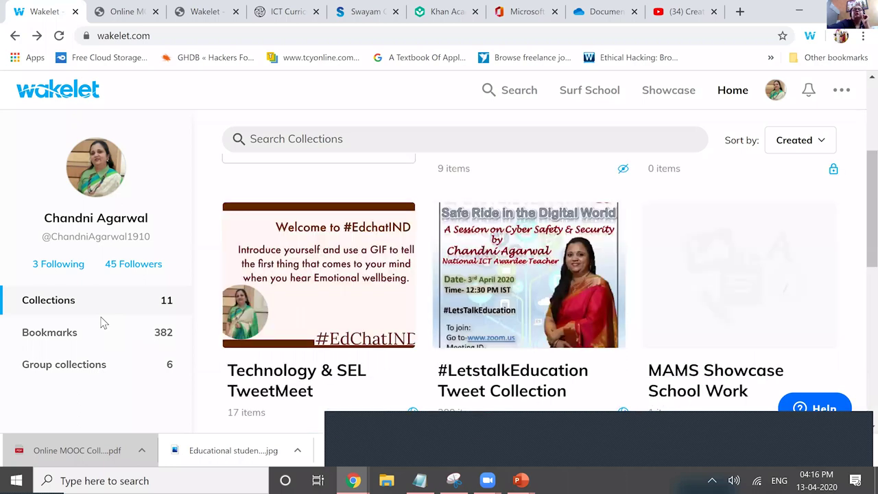
pyautogui.scroll(-1, 102, 322)
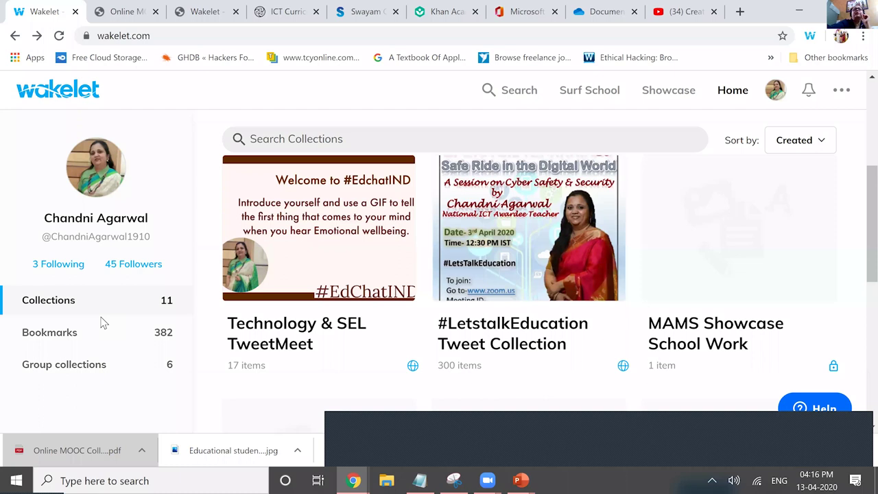
pyautogui.scroll(-5, 101, 322)
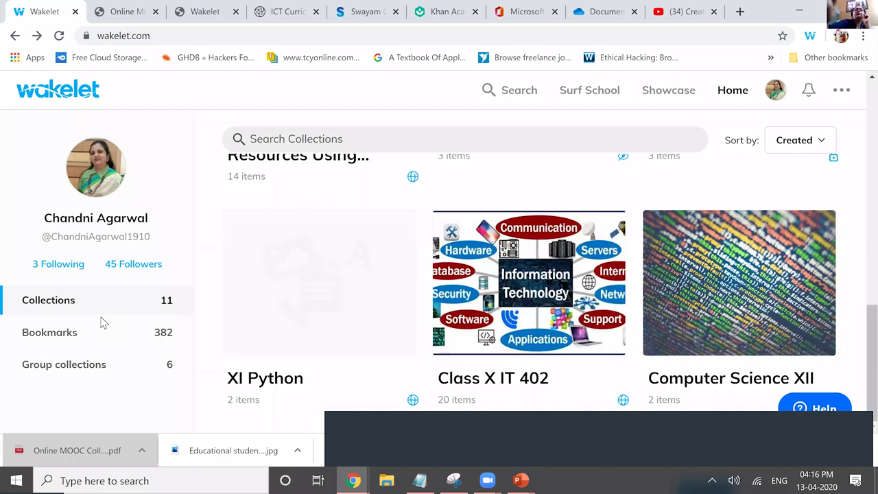
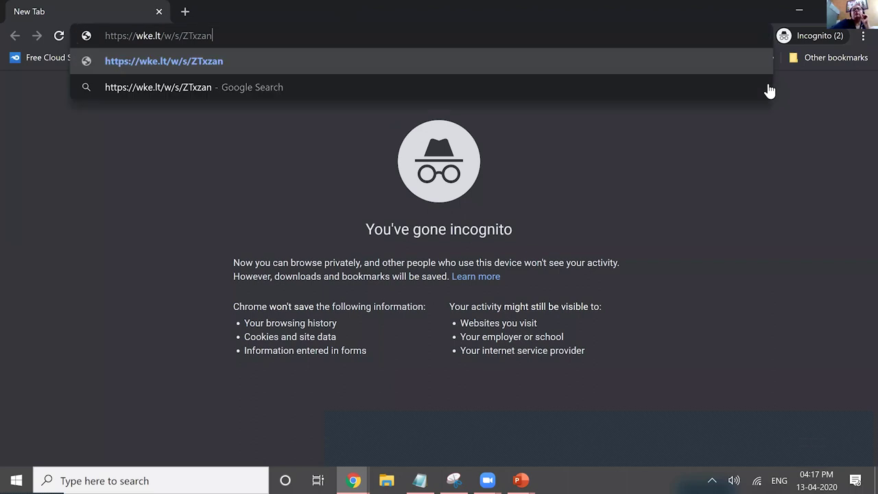
# - Load the short link signed out and browse all 20 items, including 'Class X SQL Notes.pdf'
pyautogui.press('Return')
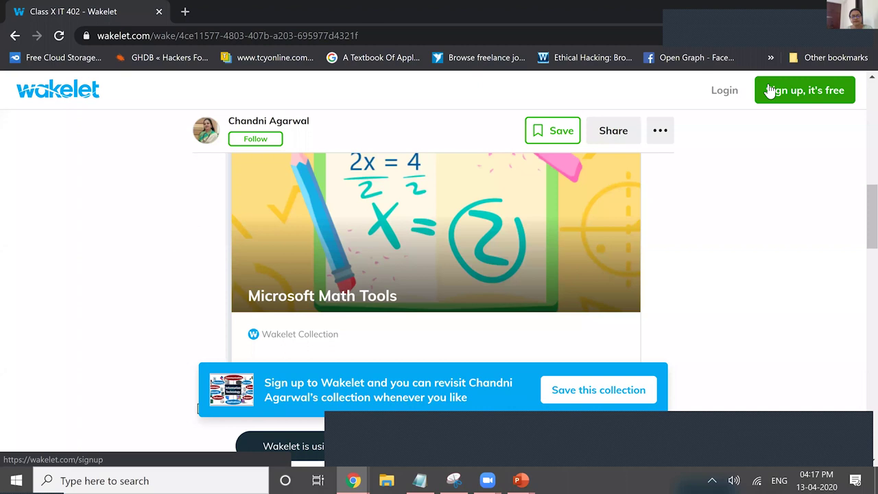
pyautogui.scroll(-10, 769, 91)
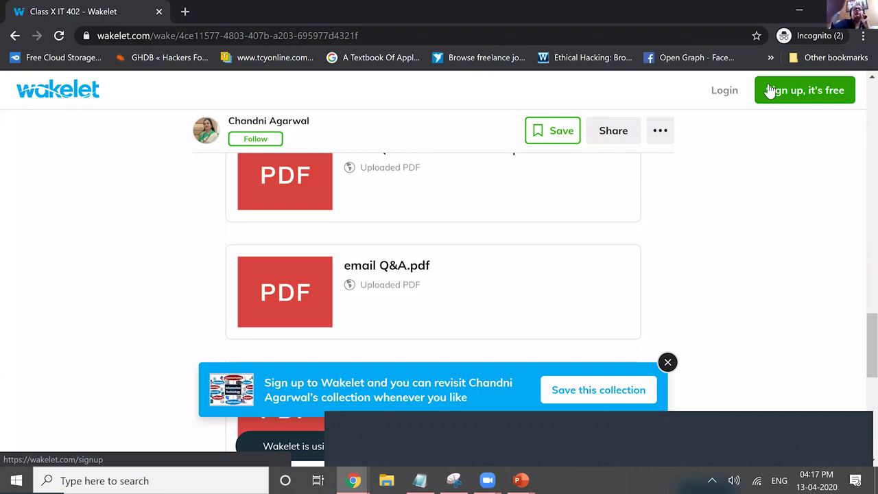
pyautogui.scroll(-2, 769, 92)
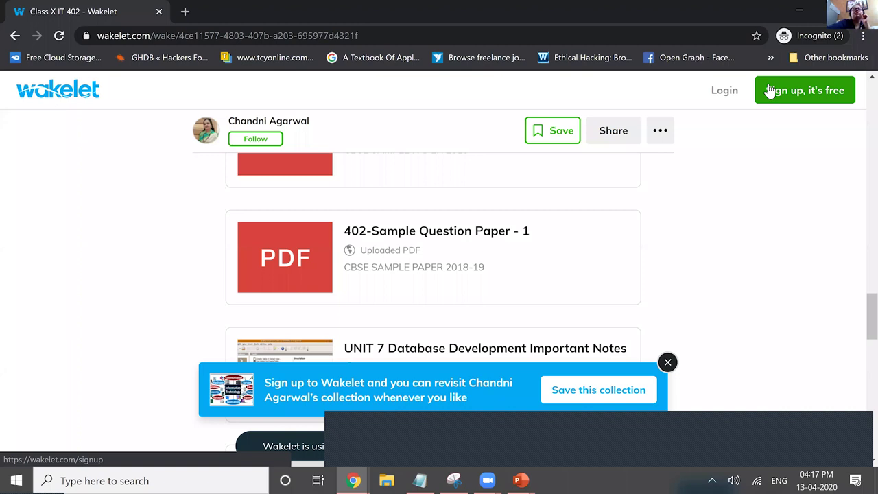
pyautogui.scroll(-2, 769, 92)
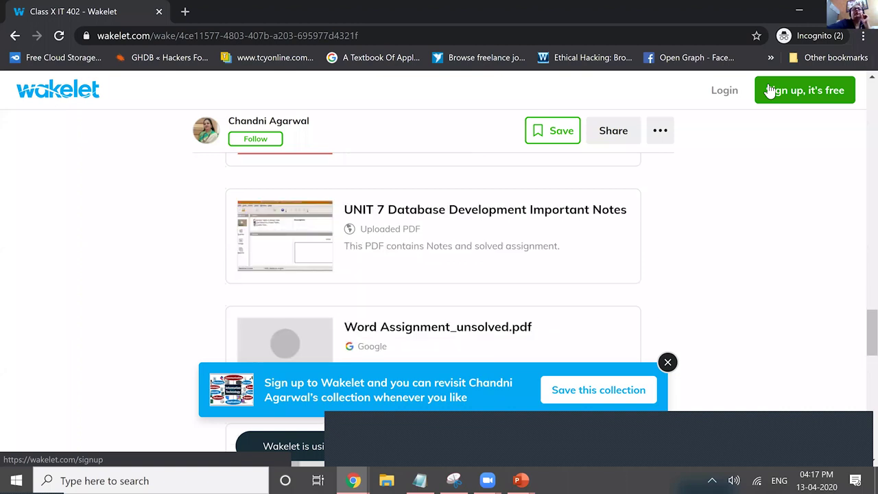
pyautogui.scroll(-4, 769, 91)
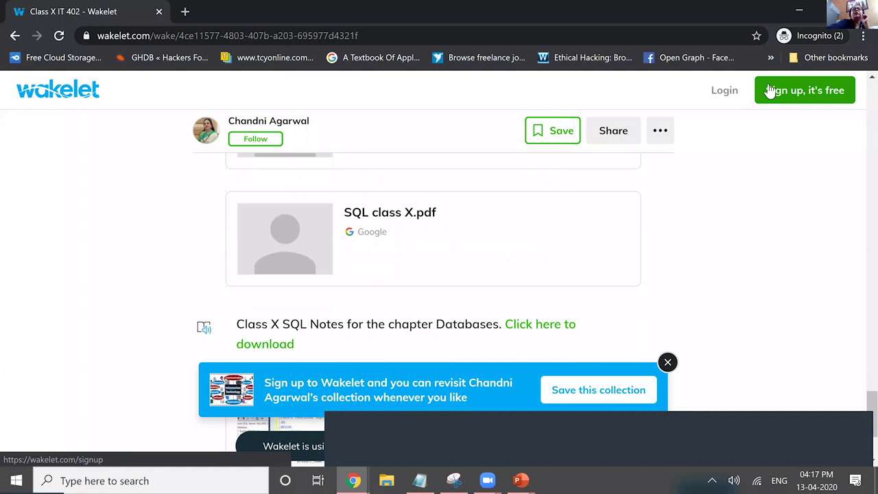
pyautogui.scroll(-2, 769, 91)
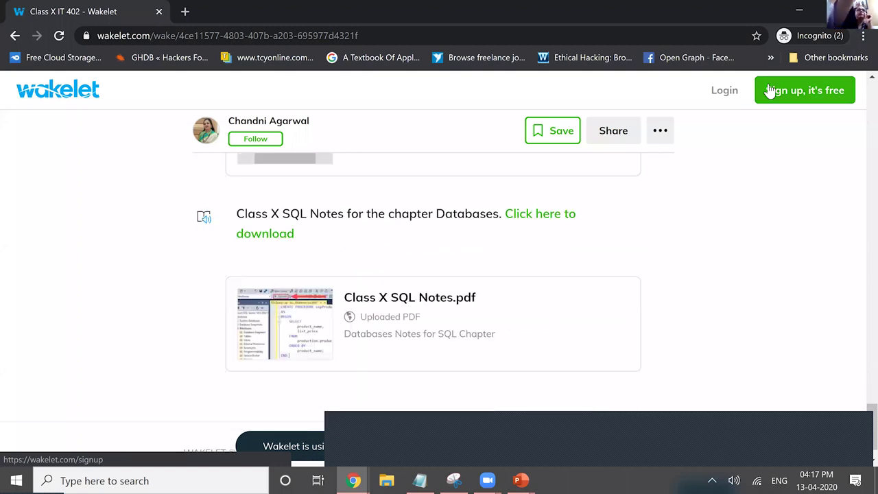
pyautogui.scroll(15, 769, 91)
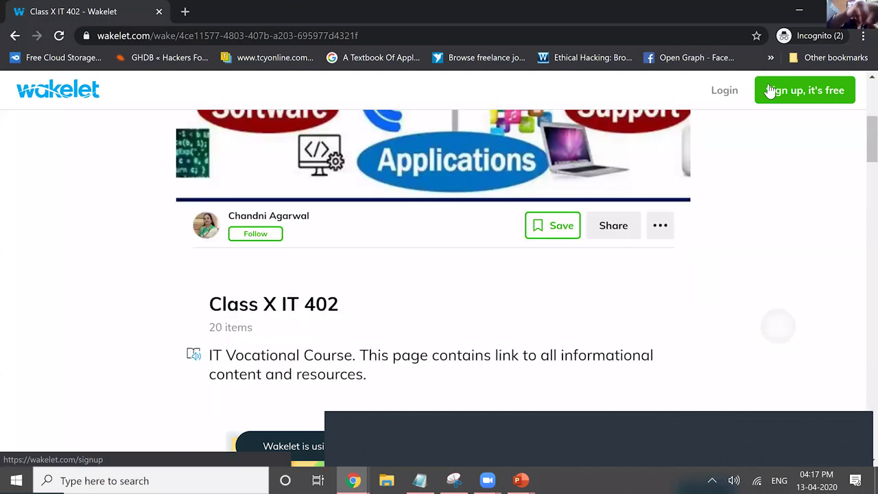
pyautogui.scroll(4, 354, 480)
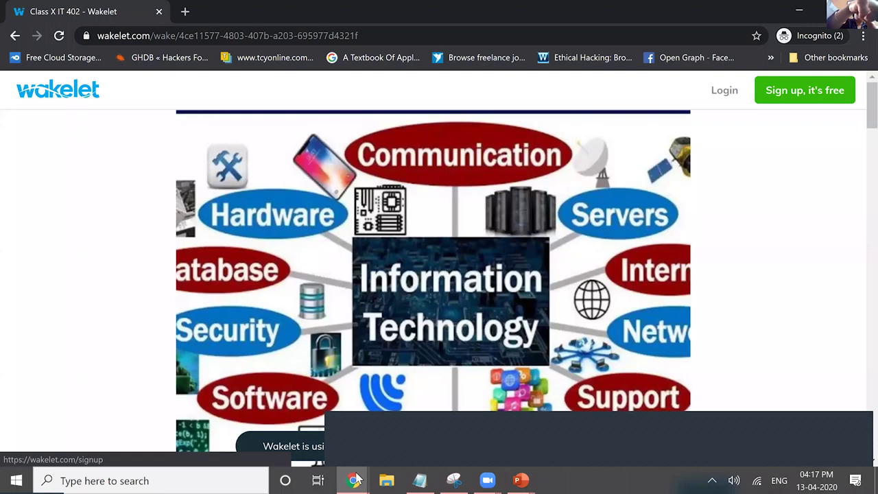
pyautogui.hotkey('alt', 'Tab')
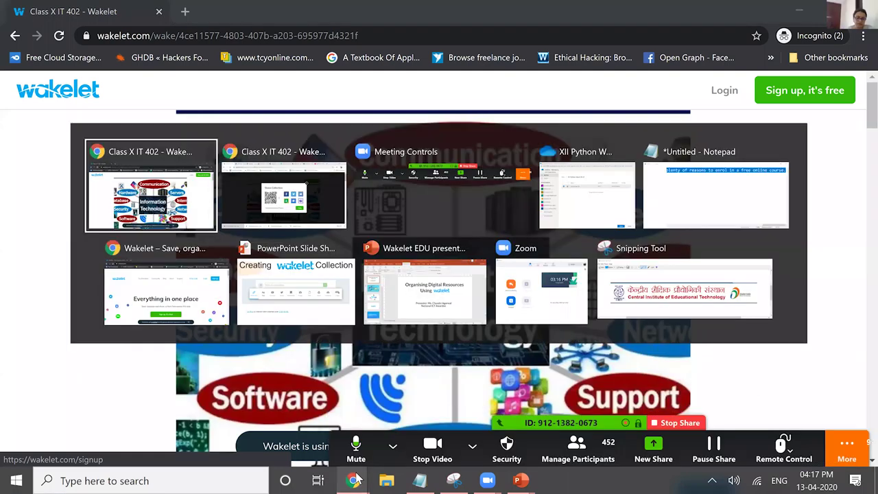
# - Switch to the signed-in Class X IT 402 Chrome window showing the QR code and link
pyautogui.hotkey('alt', 'Tab')
pyautogui.hotkey('alt', 'Tab')
pyautogui.hotkey('alt', 'Tab')
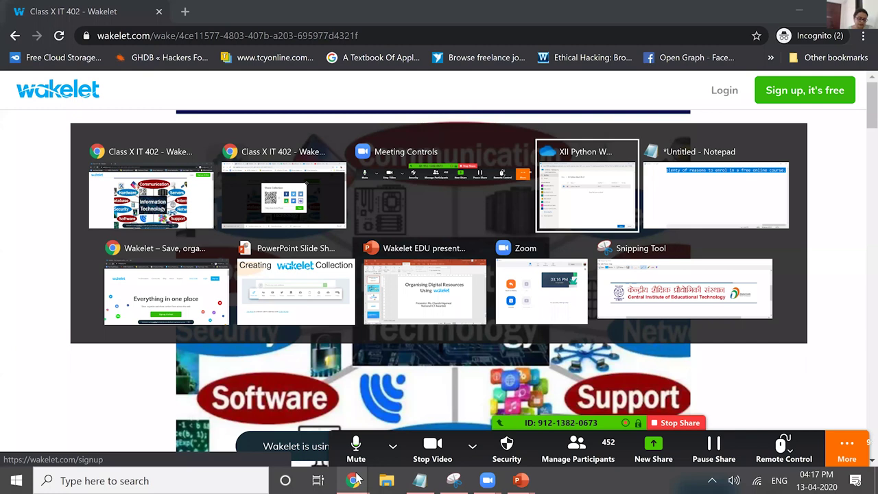
pyautogui.hotkey('alt', 'Tab')
pyautogui.hotkey('alt', 'Tab')
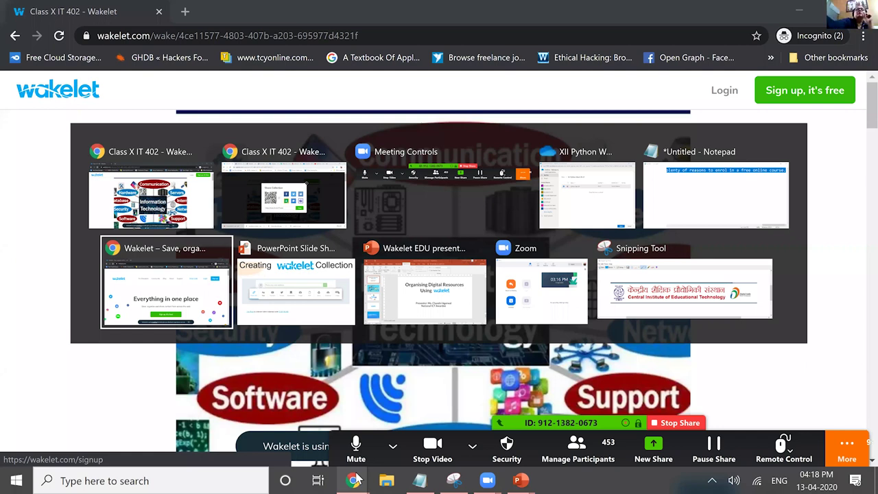
pyautogui.hotkey('alt', 'Up')
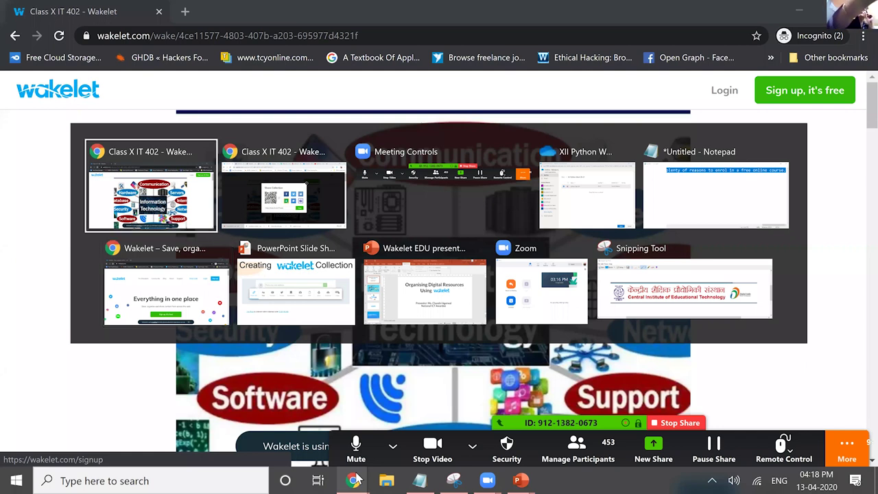
pyautogui.hotkey('alt', 'Tab')
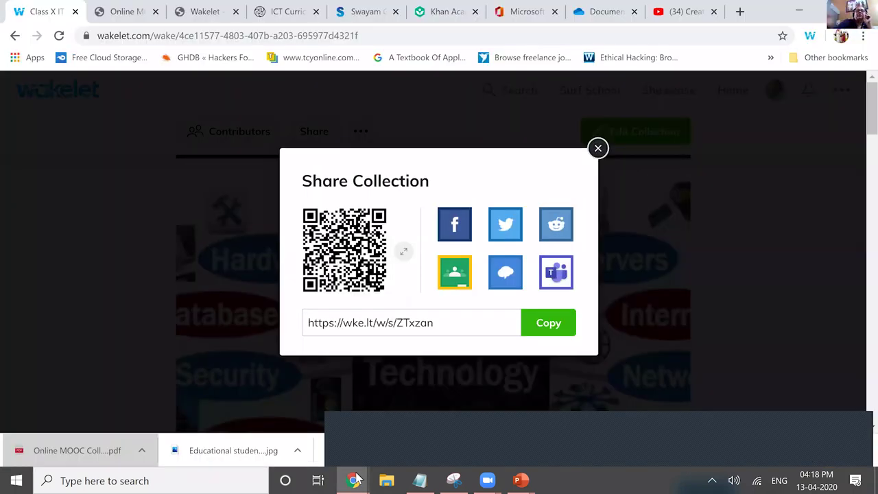
# - Go back to wakelet.com and filter collections by 'python' to show Class XII Python and XI Python
pyautogui.hotkey('alt', 'Left')
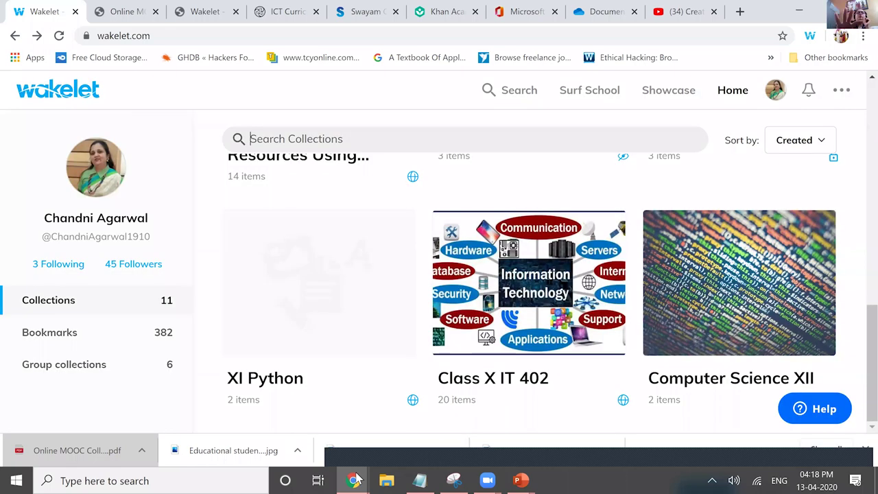
pyautogui.write('python')
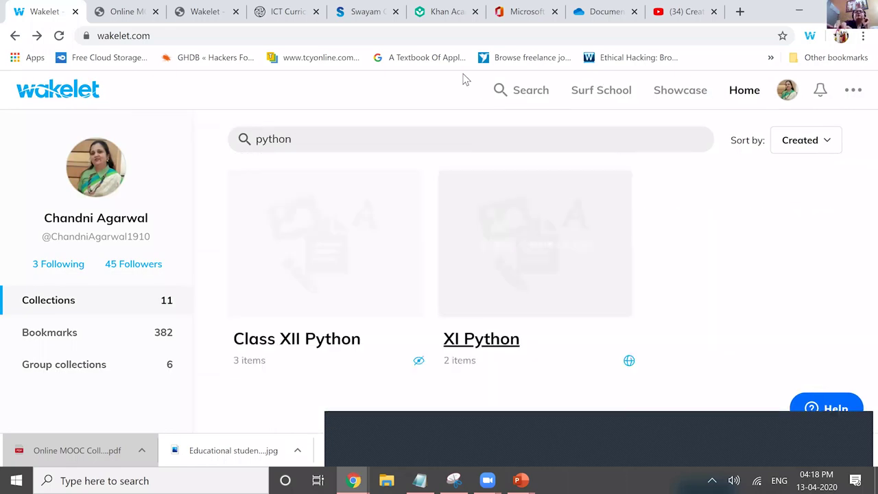
pyautogui.click(515, 83)
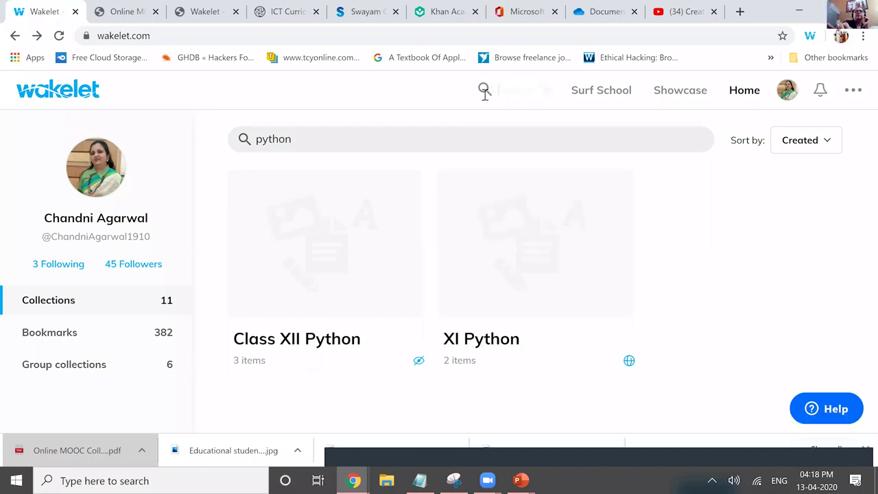
pyautogui.click(517, 95)
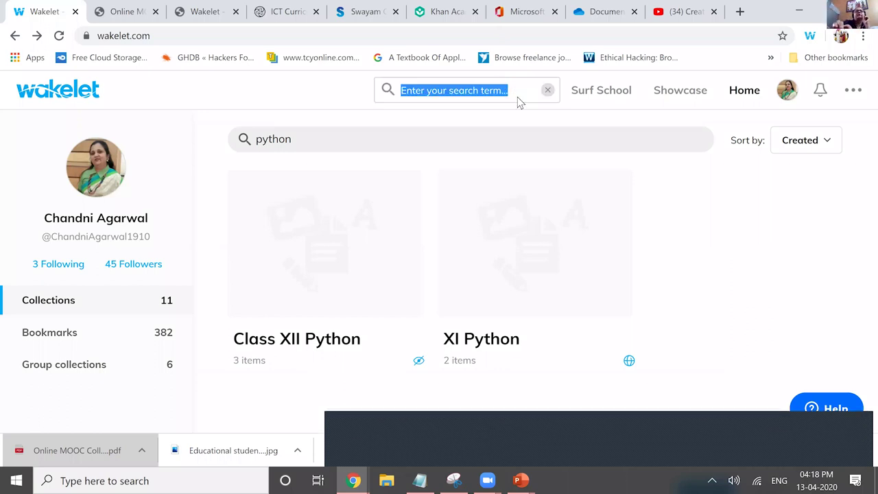
# - Search public collections for 'python', browse the Programación Python collection, then go back home
pyautogui.click(517, 96)
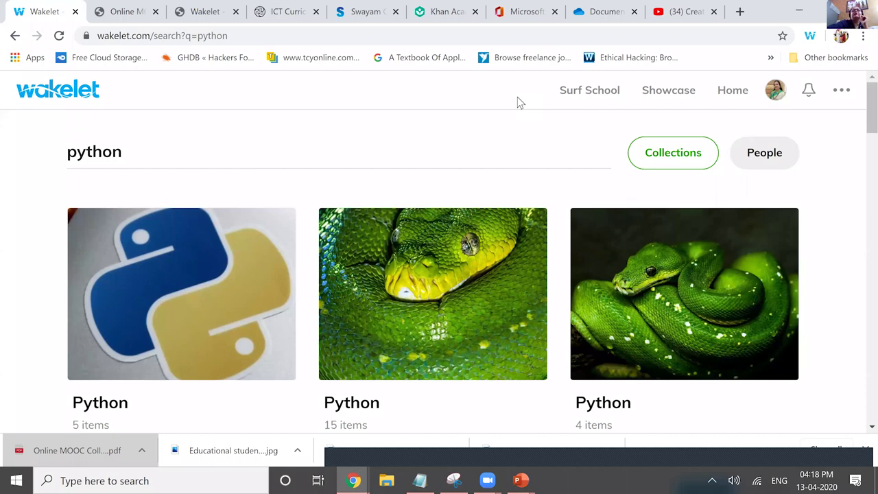
pyautogui.scroll(-3, 518, 98)
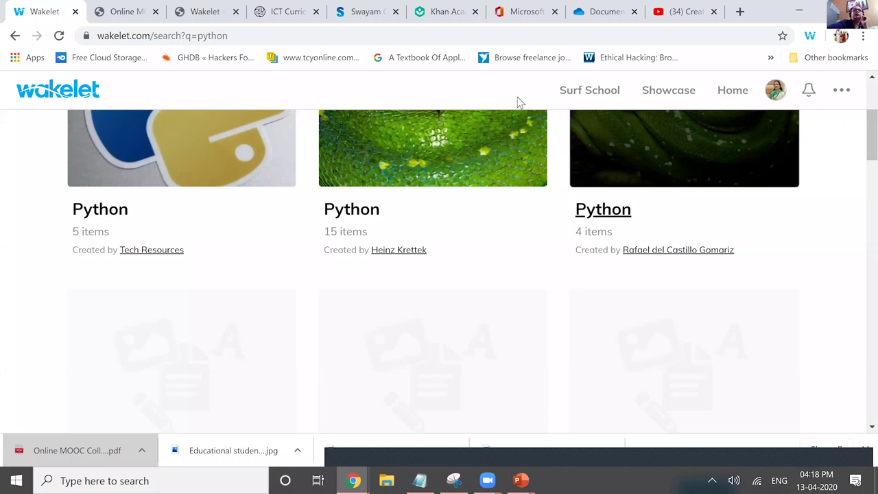
pyautogui.scroll(-5, 519, 101)
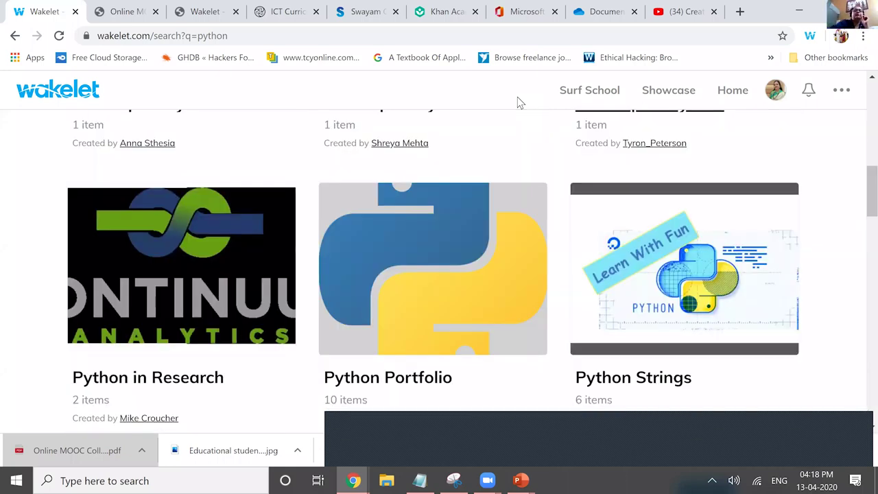
pyautogui.scroll(-5, 517, 98)
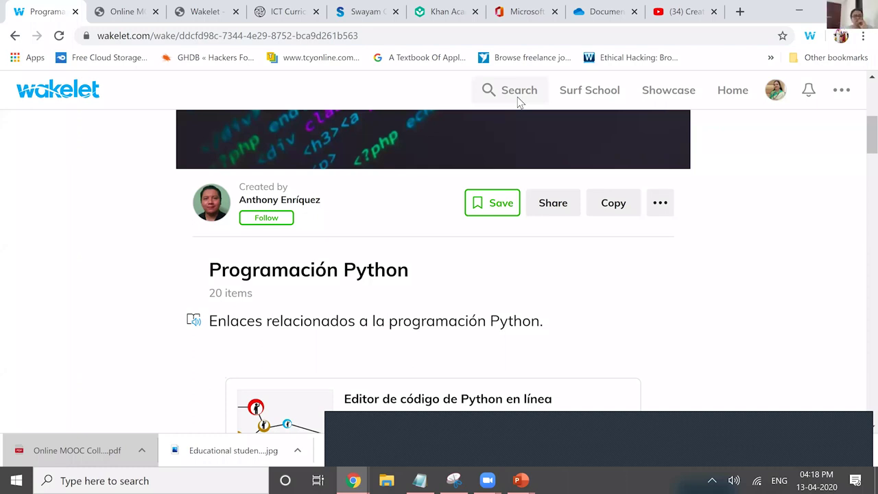
pyautogui.scroll(-1, 519, 102)
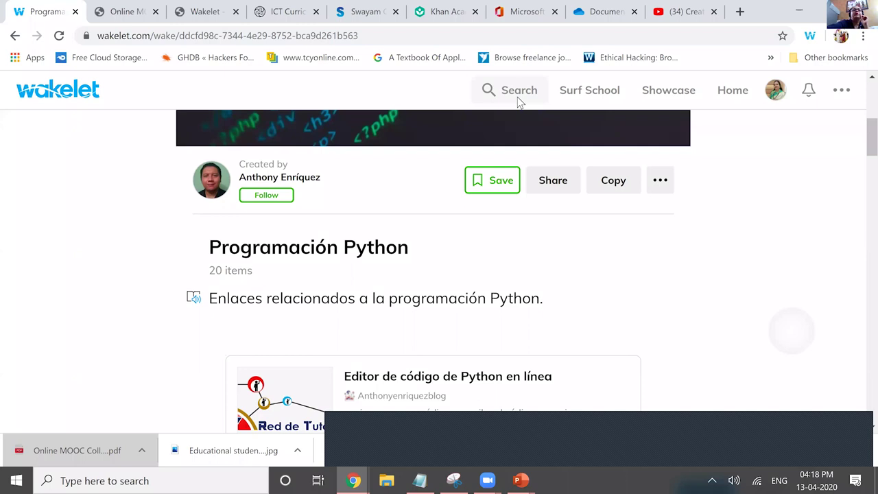
pyautogui.scroll(-5, 519, 102)
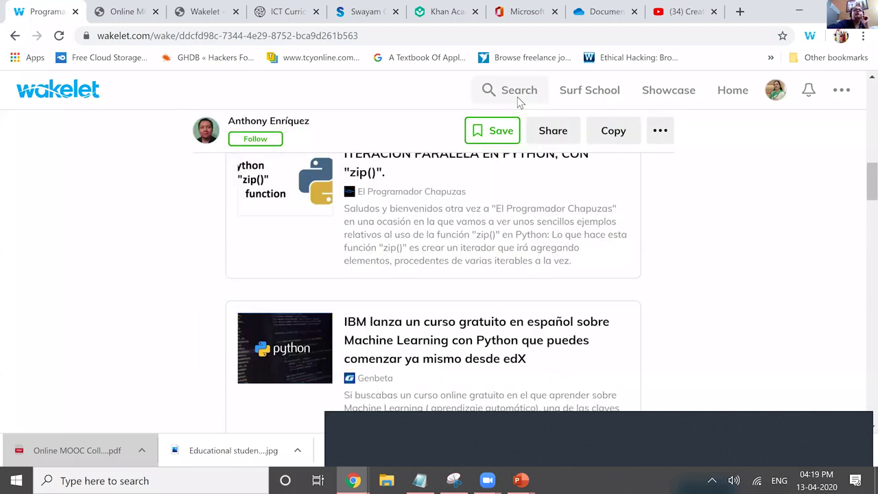
pyautogui.scroll(-2, 519, 102)
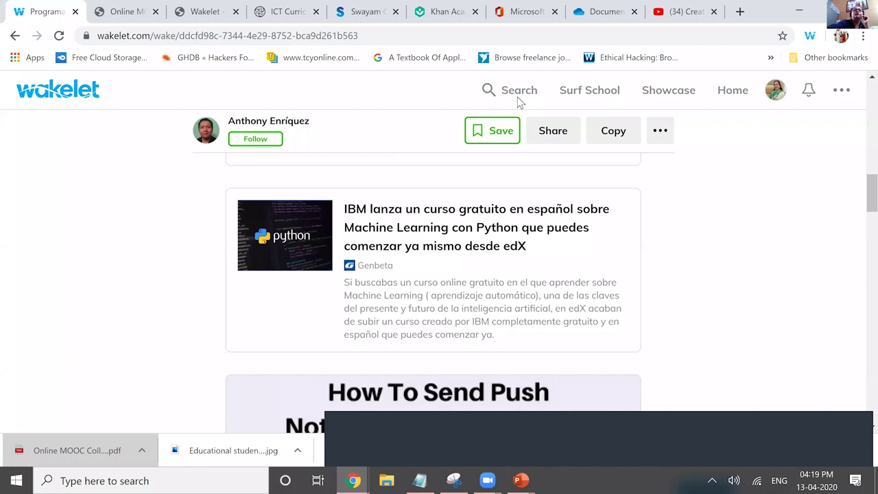
pyautogui.scroll(-5, 519, 102)
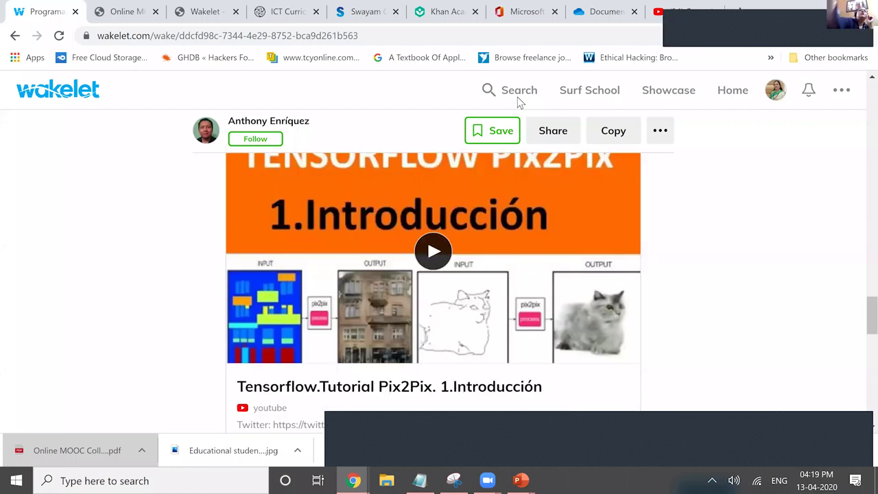
pyautogui.scroll(-1, 517, 97)
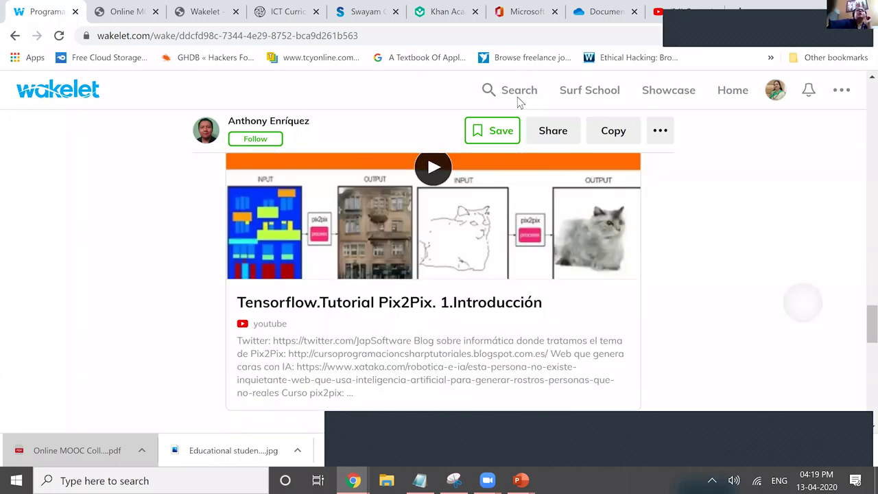
pyautogui.hotkey('alt', 'Left')
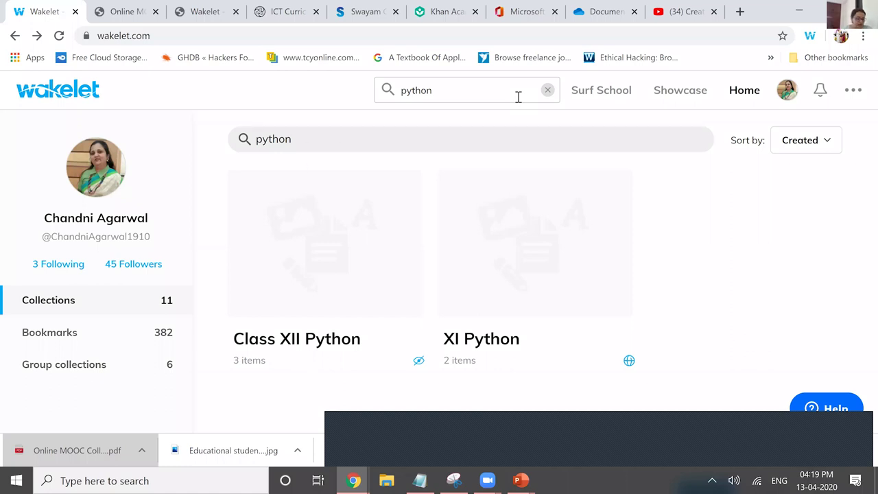
# - Clear the 'python' collection filter, then close the save-item dialog without saving
pyautogui.press('BackSpace')
pyautogui.press('BackSpace')
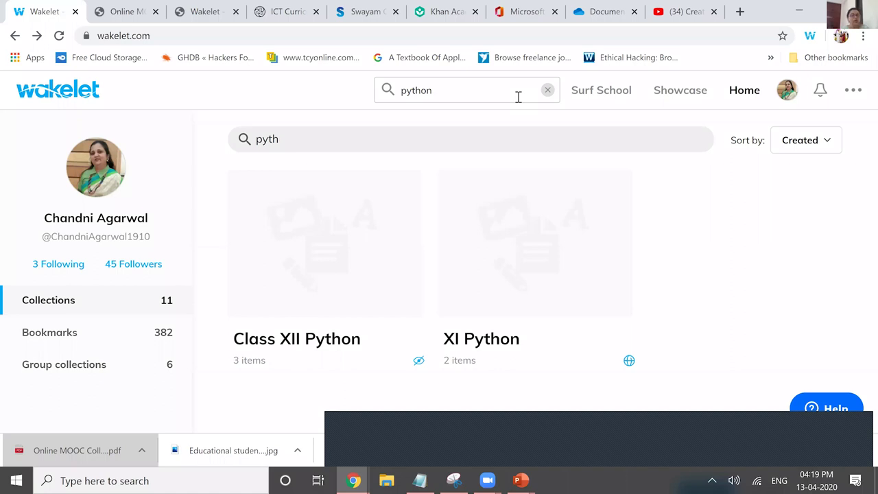
pyautogui.press('BackSpace')
pyautogui.press('BackSpace')
pyautogui.press('BackSpace')
pyautogui.press('BackSpace')
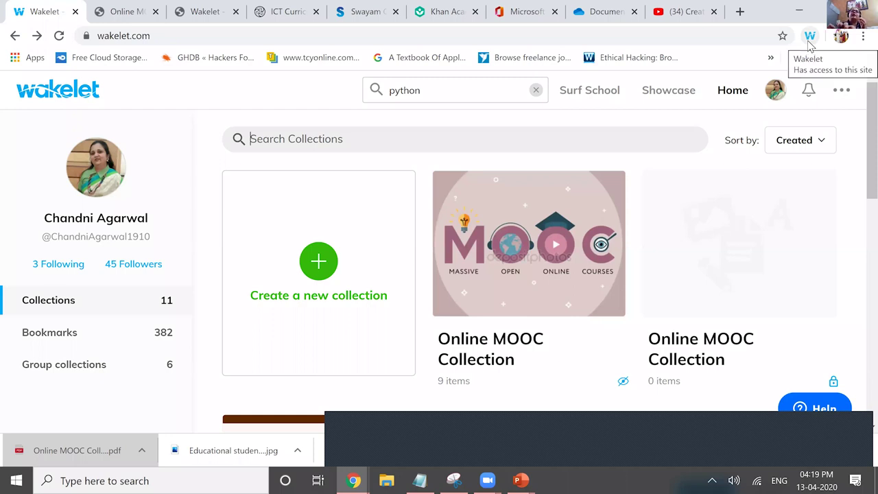
pyautogui.click(809, 42)
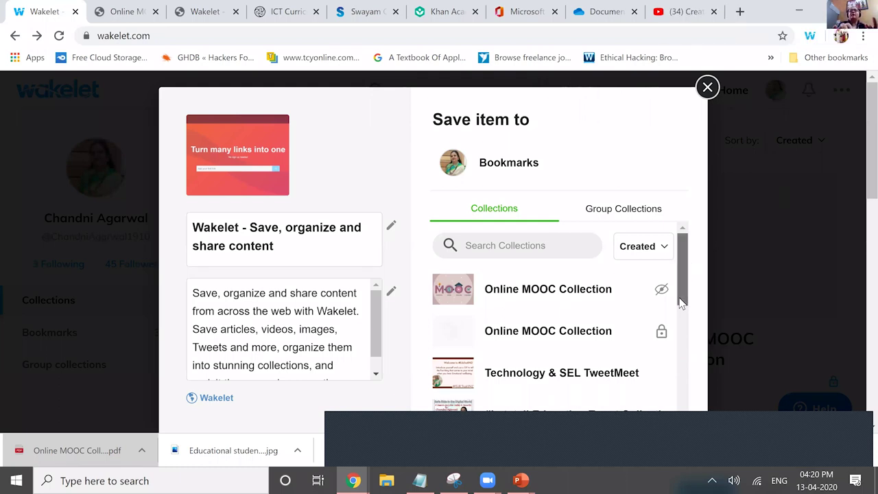
pyautogui.scroll(-1, 683, 256)
pyautogui.scroll(-1, 688, 226)
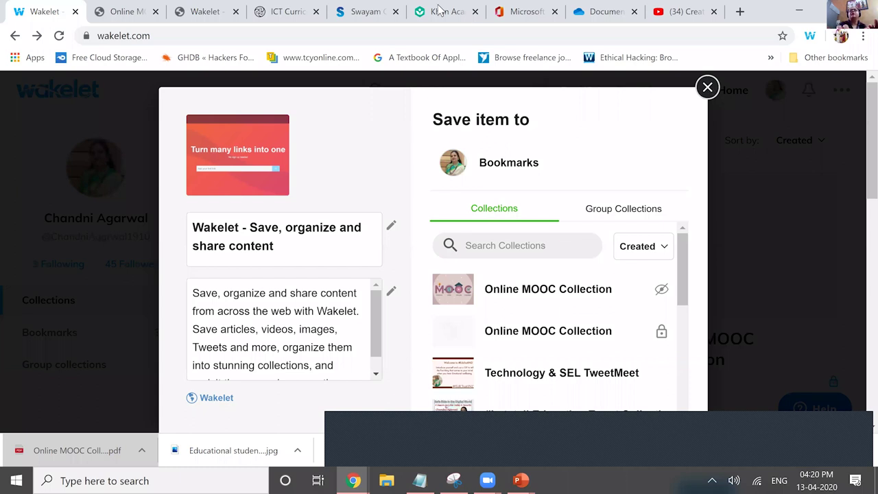
pyautogui.click(856, 79)
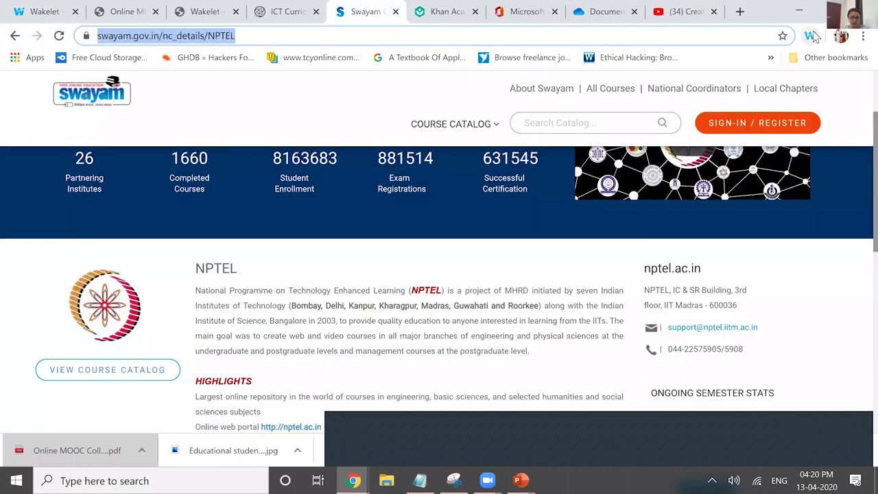
# - Save the Swayam NPTEL page to the Online MOOC Collection with the Wakelet extension
pyautogui.click(810, 36)
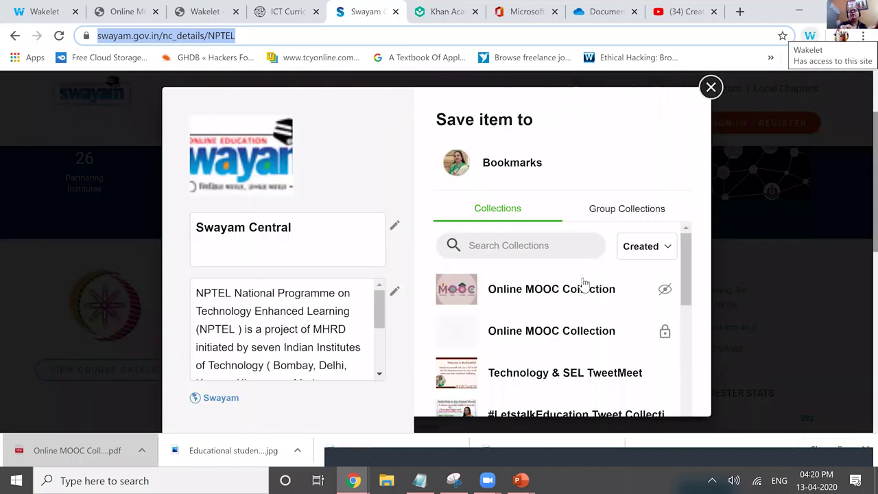
pyautogui.click(657, 288)
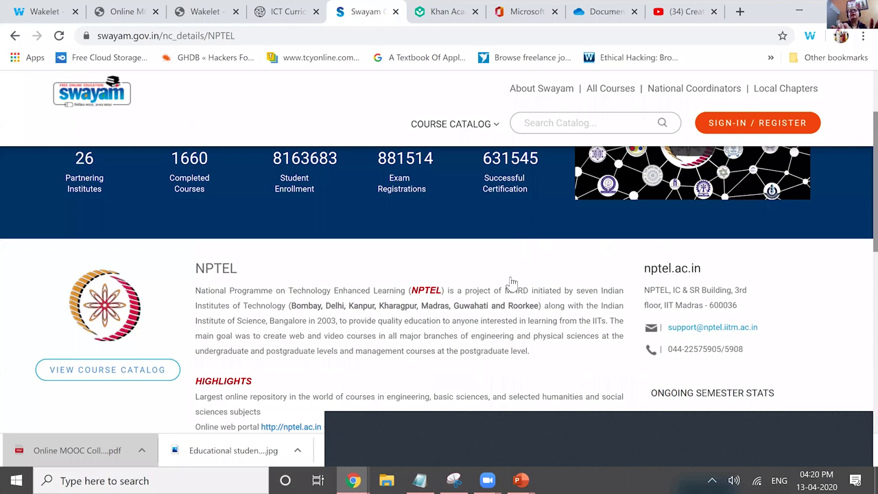
pyautogui.hotkey('ctrl', '1')
pyautogui.click(508, 282)
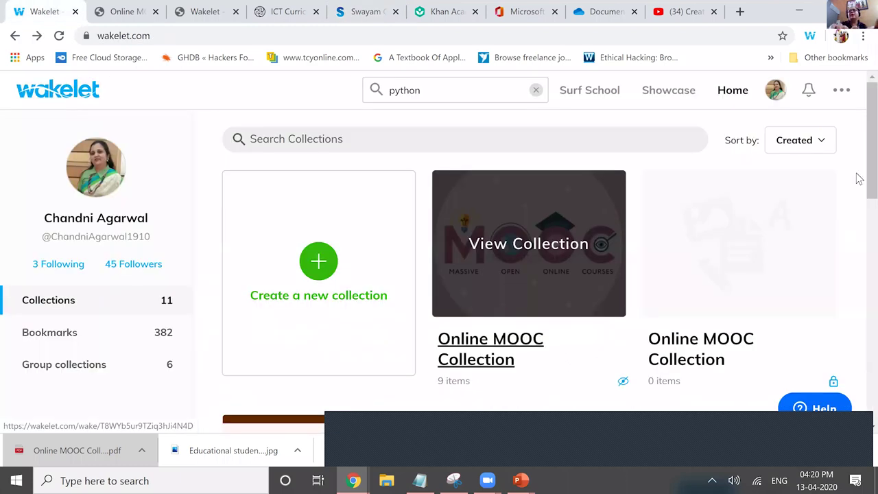
pyautogui.scroll(-3, 857, 380)
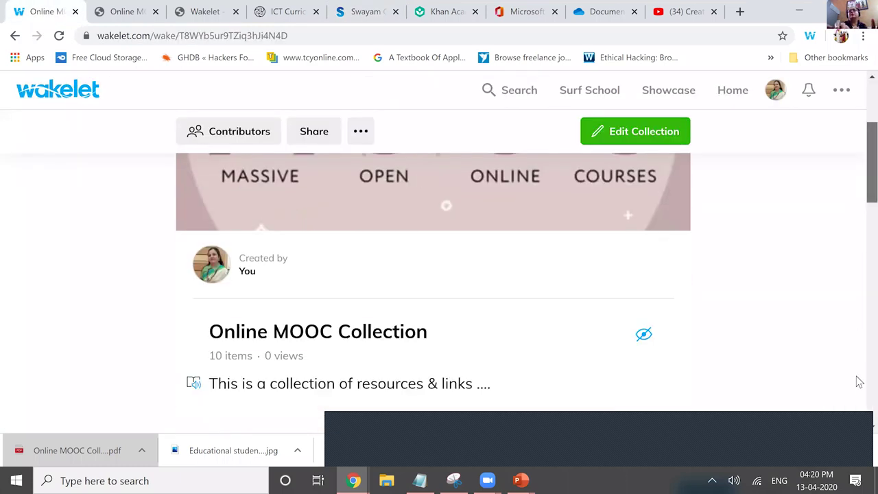
pyautogui.scroll(-5, 858, 380)
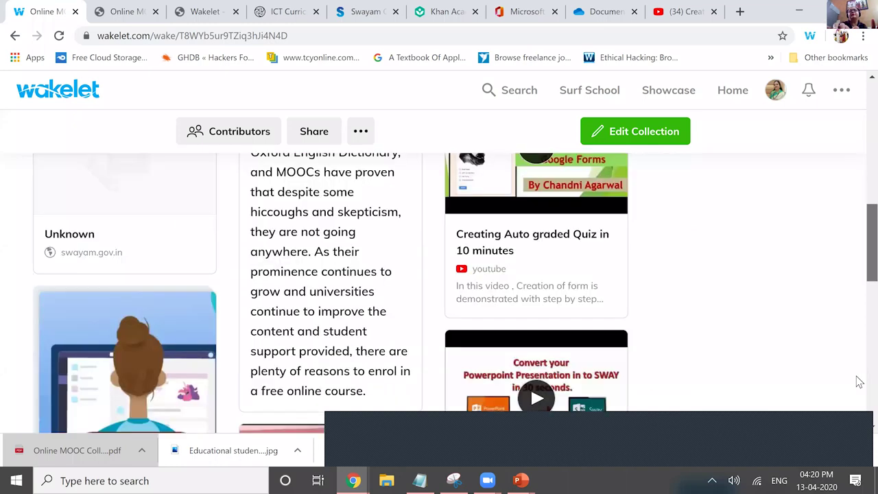
pyautogui.scroll(-5, 859, 419)
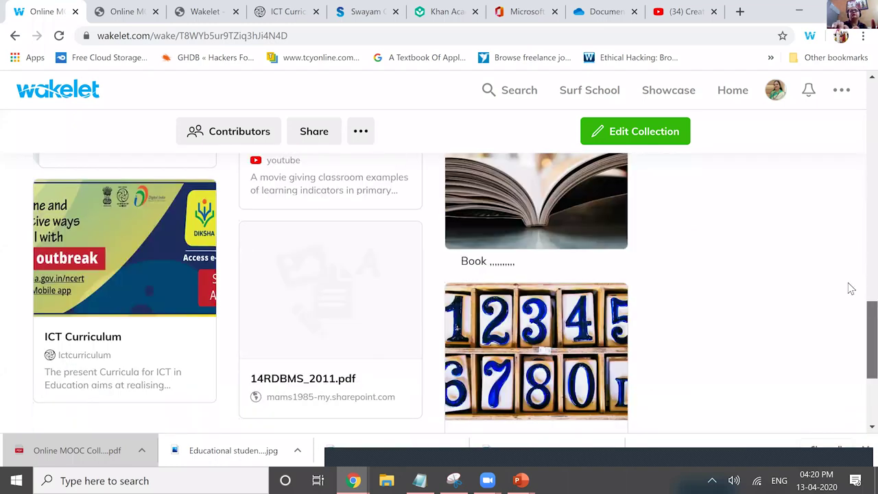
pyautogui.scroll(5, 515, 329)
pyautogui.scroll(1, 514, 330)
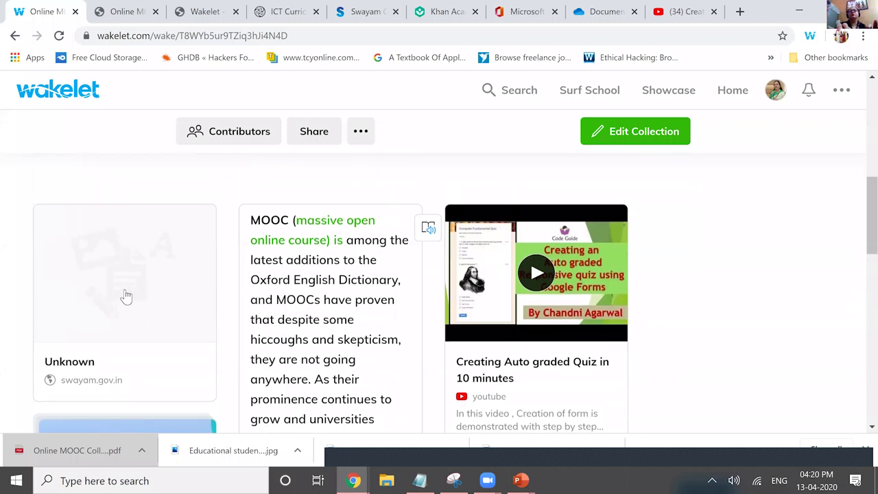
pyautogui.moveTo(127, 295)
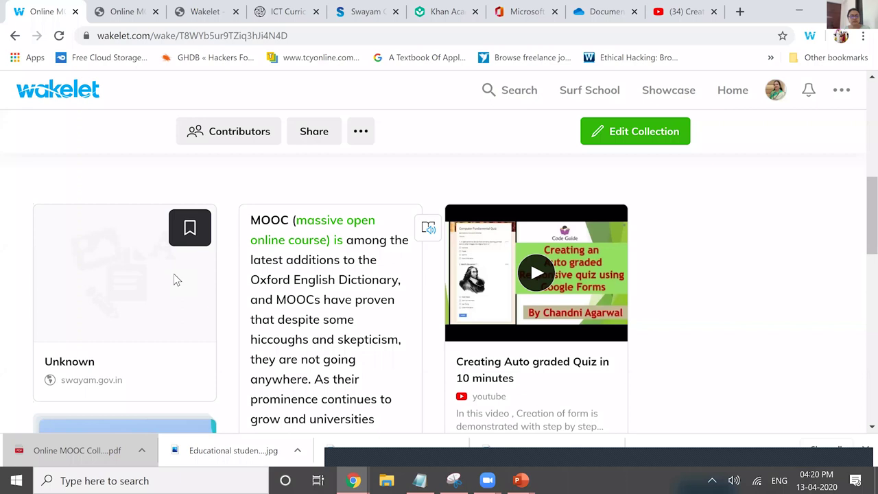
pyautogui.click(174, 274)
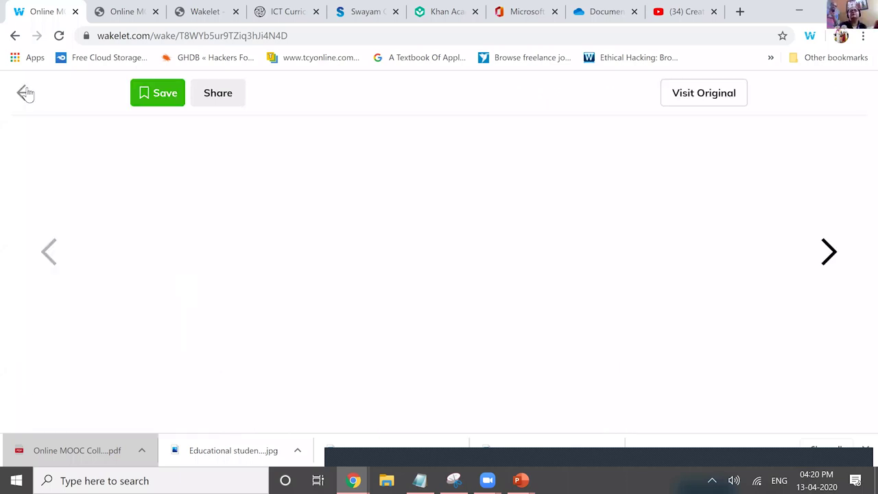
pyautogui.click(779, 193)
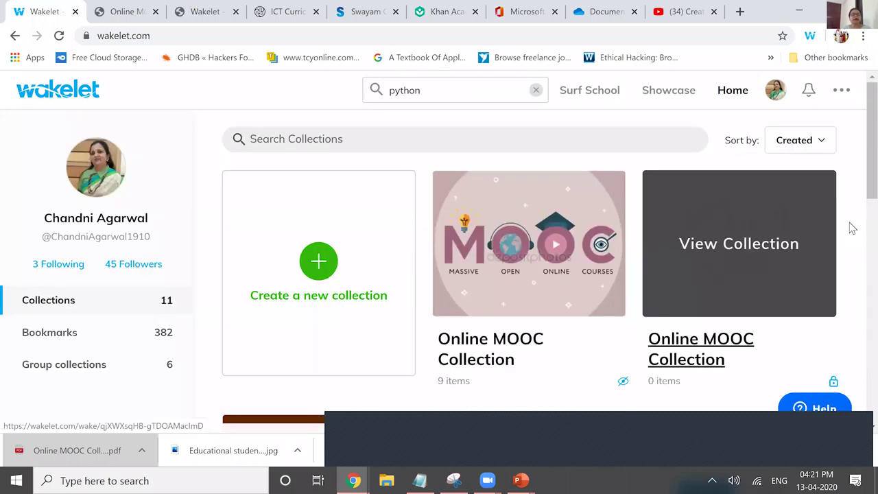
# - Open the Computer Science Made Easy blog in a new tab
pyautogui.hotkey('ctrl', 't')
pyautogui.write('cha')
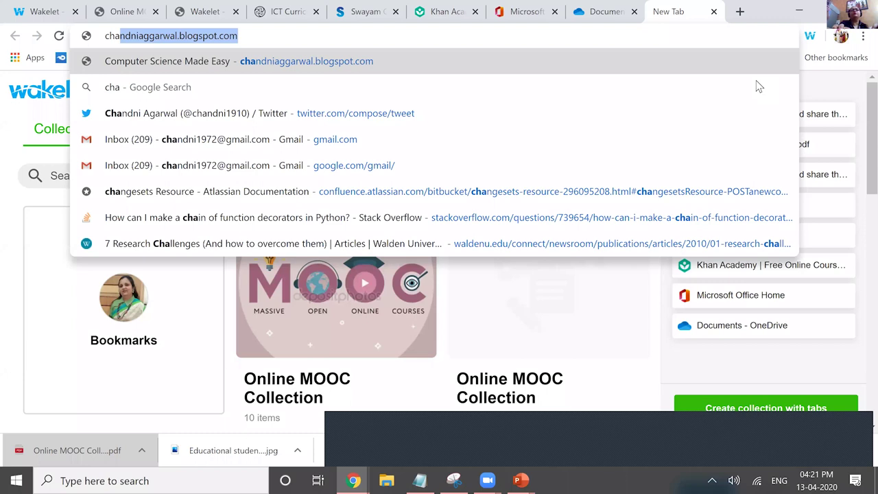
pyautogui.press('Return')
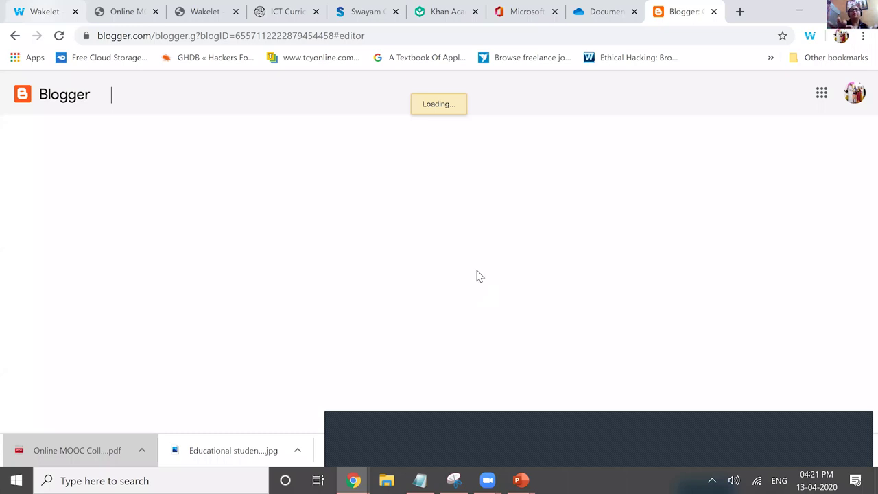
# - Copy the Online MOOC Collection's embed code from Wakelet's Embed option
pyautogui.hotkey('ctrl', '1')
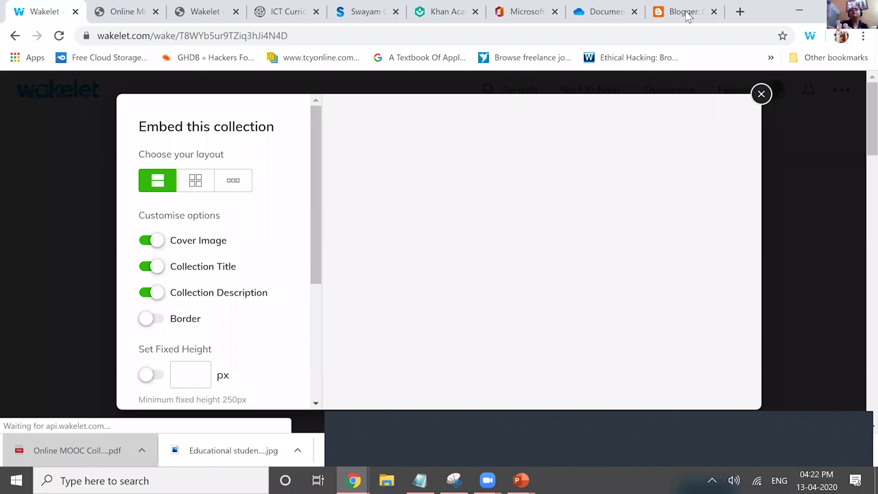
pyautogui.scroll(-3, 294, 237)
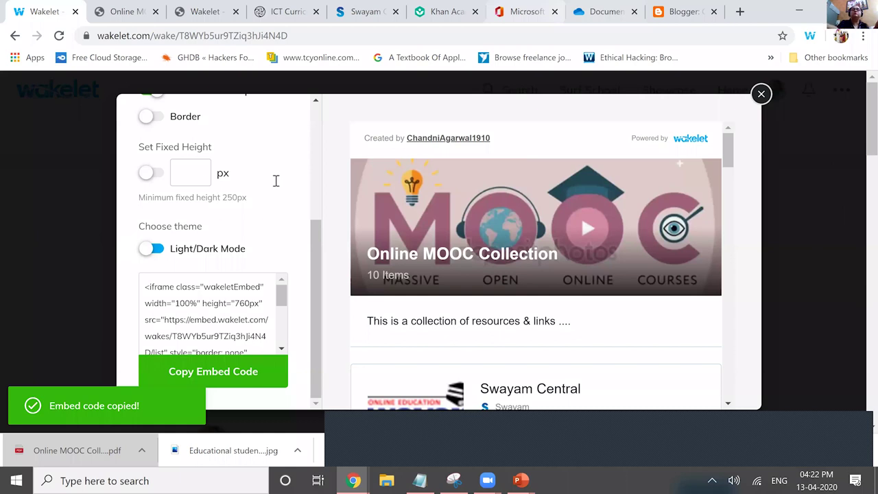
pyautogui.hotkey('ctrl', 'shift', 'Tab')
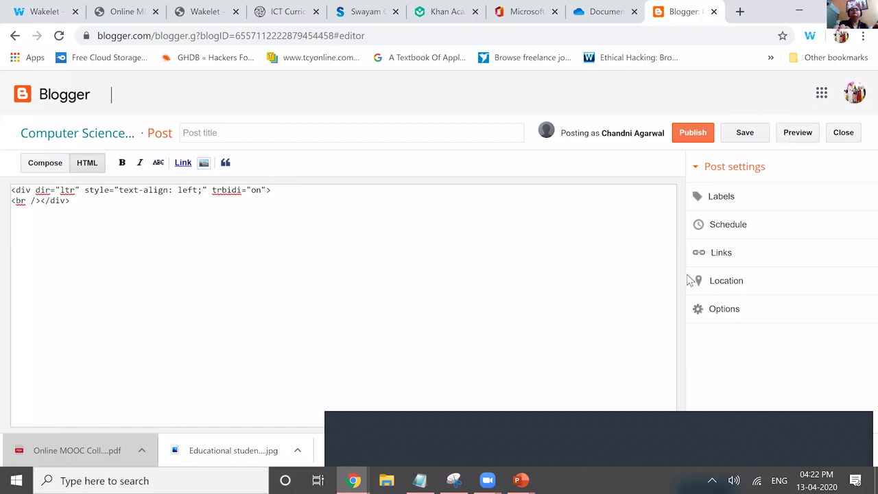
# - Paste the Wakelet embed code into the post's HTML and preview the 10-item collection card
pyautogui.write('<iframe class="wakeletEmbed" width="100%" height="760px" src="https://embed.wakelet.com/wakes/T8WYb5ur9TZiq3hJi4N4D/list" style="border: none" allow="autoplay"></iframe><!-- Please only call https://embed-assets.wakelet.com/wakelet-embed.js once per page --><script src="https://embed-assets.wakelet.com/wakelet-embed.js" charset="UTF-8"></script>')
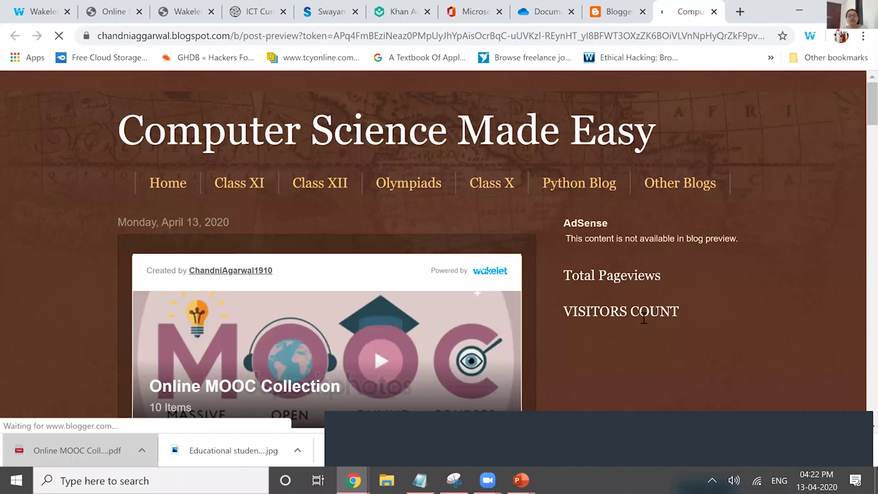
pyautogui.scroll(-3, 643, 319)
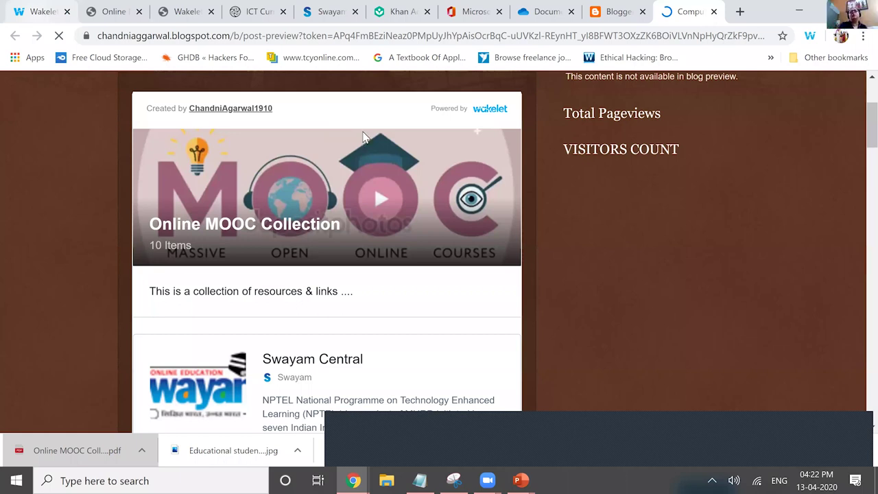
pyautogui.click(363, 137)
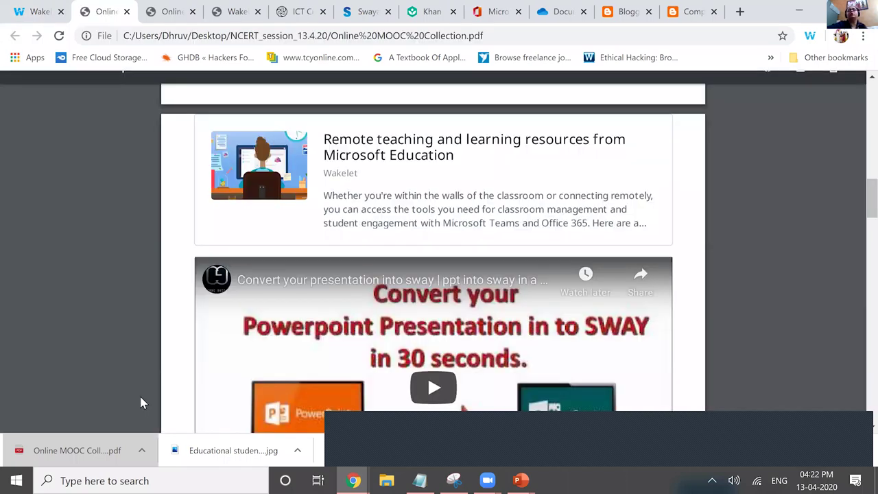
pyautogui.scroll(-5, 141, 402)
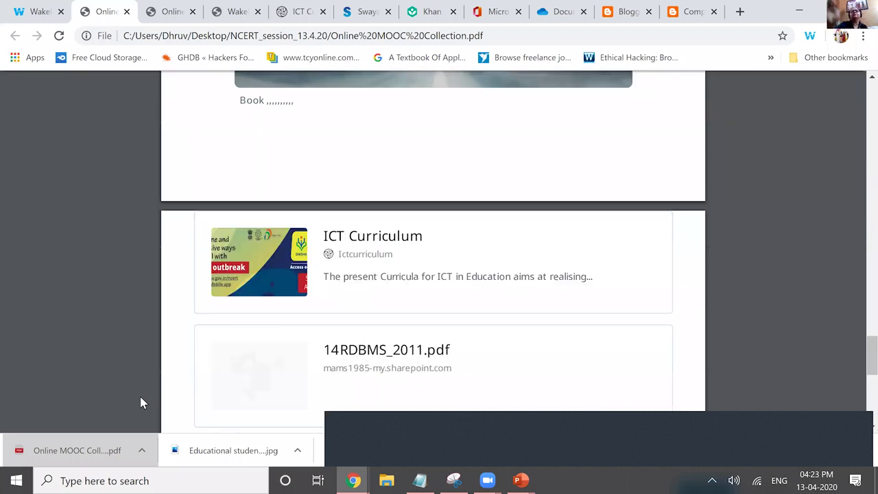
pyautogui.scroll(-2, 33, 13)
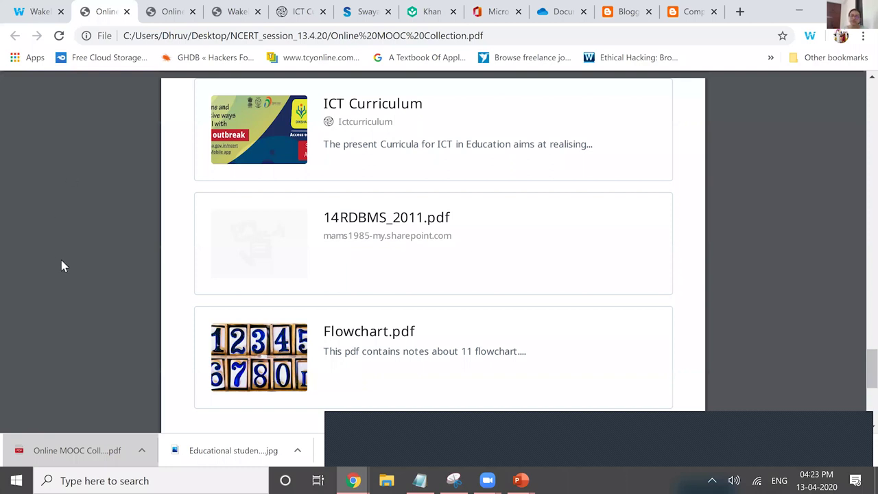
pyautogui.scroll(5, 61, 266)
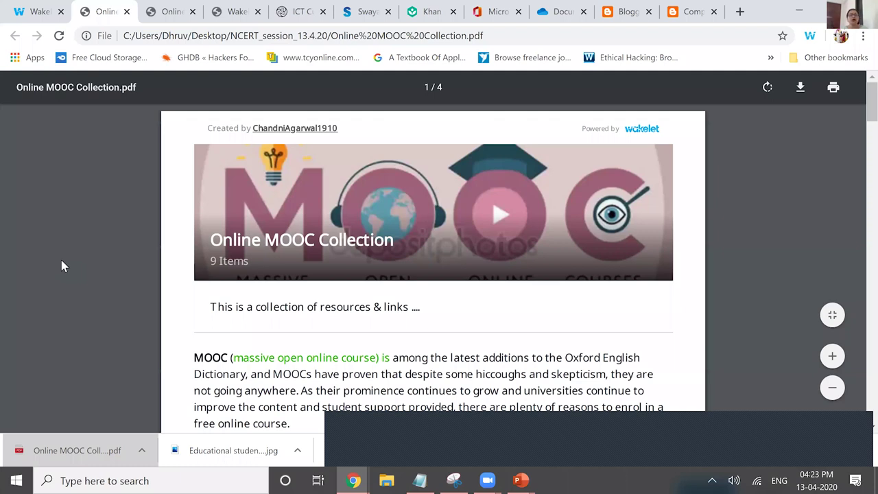
pyautogui.hotkey('ctrl', 'shift', 'Tab')
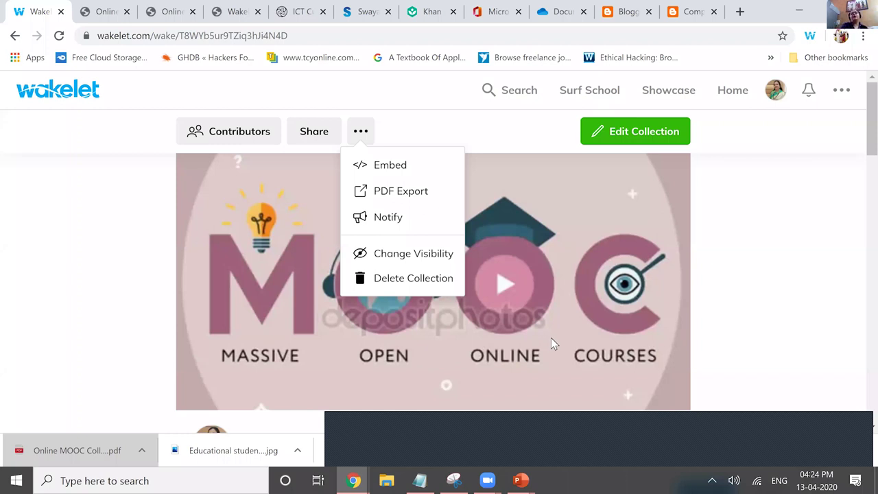
pyautogui.click(240, 131)
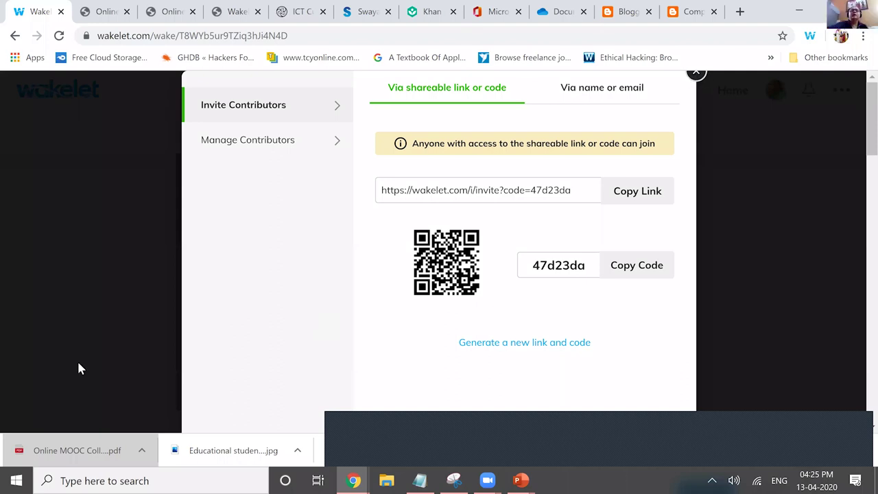
pyautogui.click(141, 378)
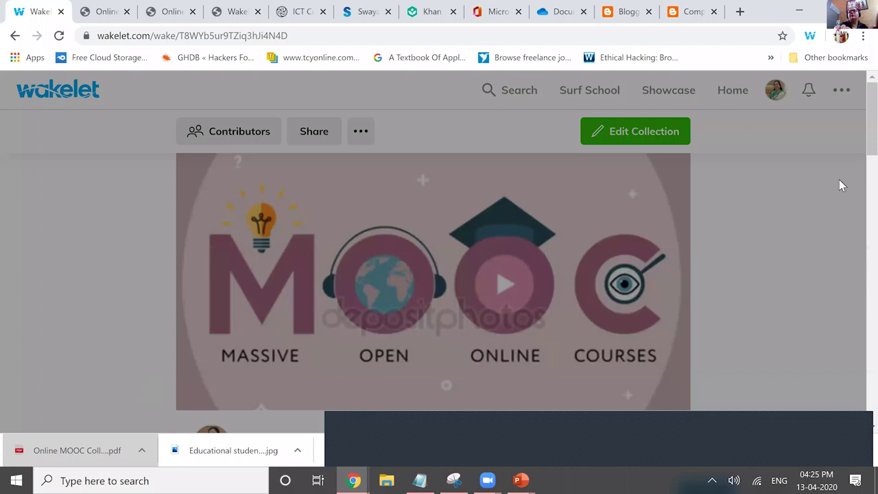
# - Show the collection description in Immersive Reader with Syllables on, then open Reading Preferences
pyautogui.scroll(-3, 826, 157)
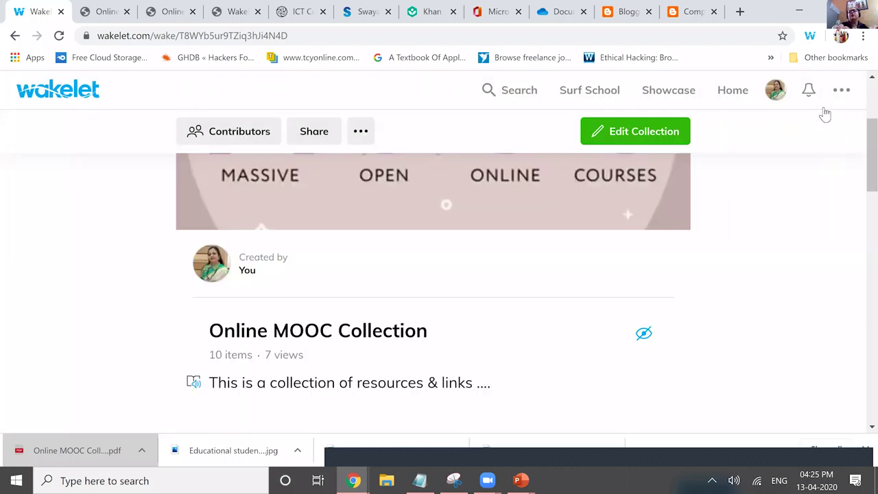
pyautogui.click(759, 103)
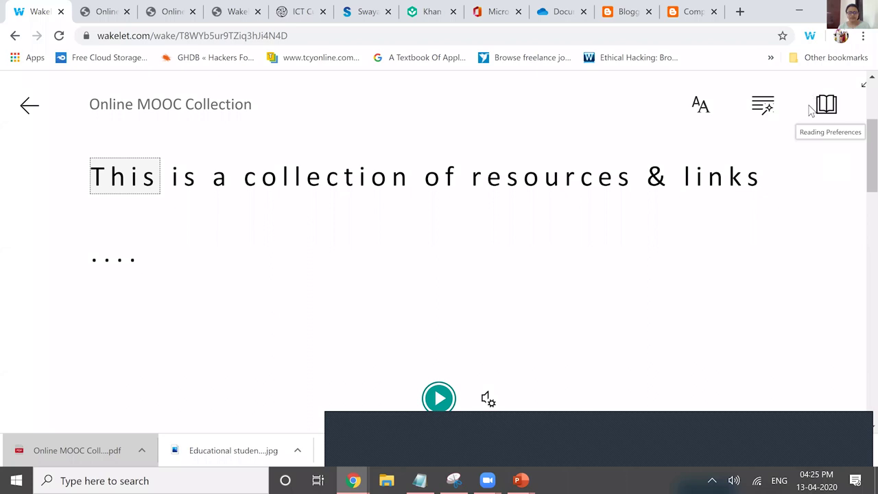
pyautogui.click(762, 104)
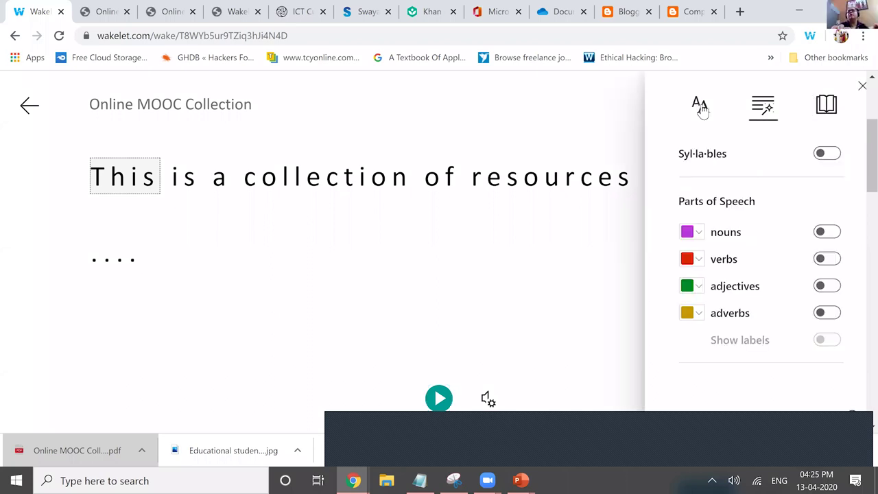
pyautogui.press('space')
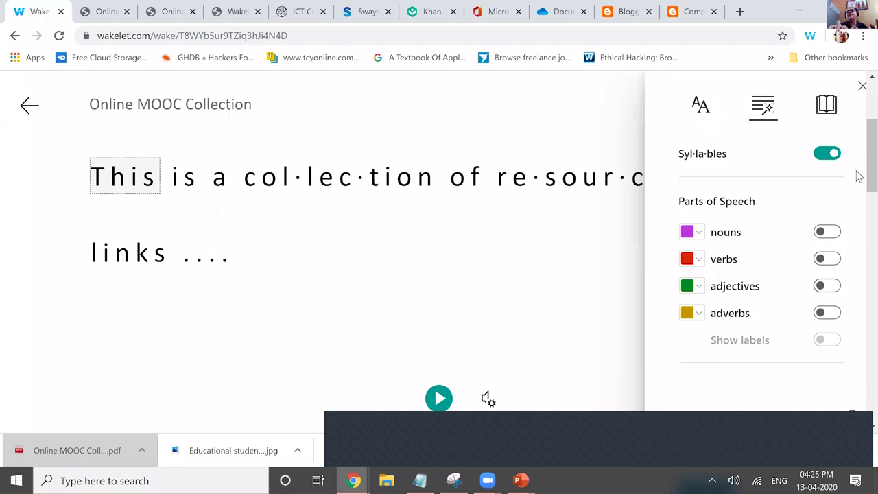
pyautogui.press('space')
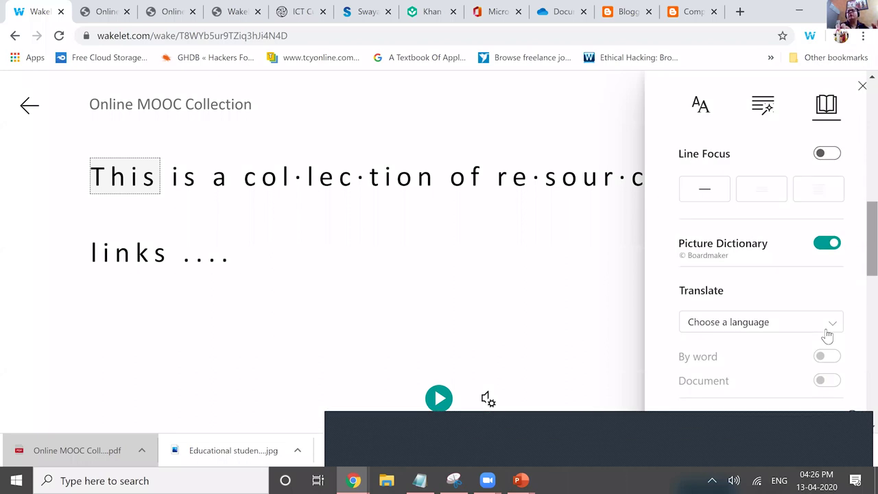
pyautogui.scroll(-3, 843, 371)
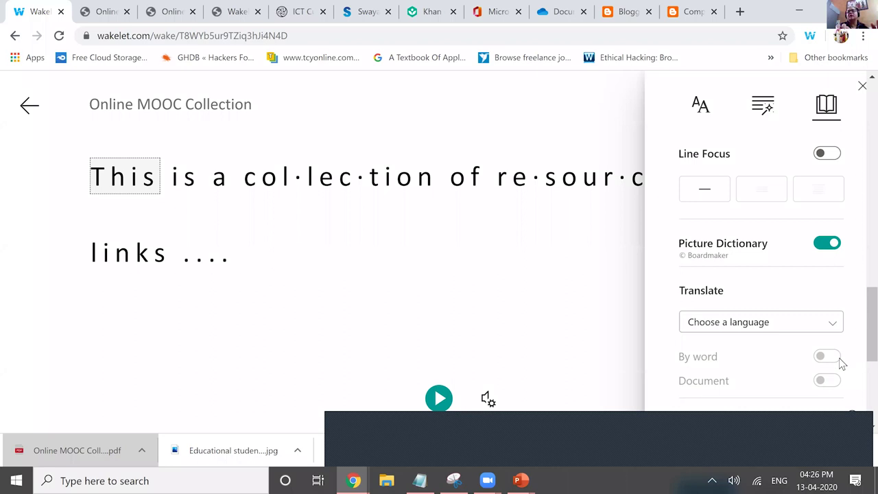
# - Translate the reader text into Kannada, toggle it against the English original, then exit
pyautogui.scroll(-5, 842, 376)
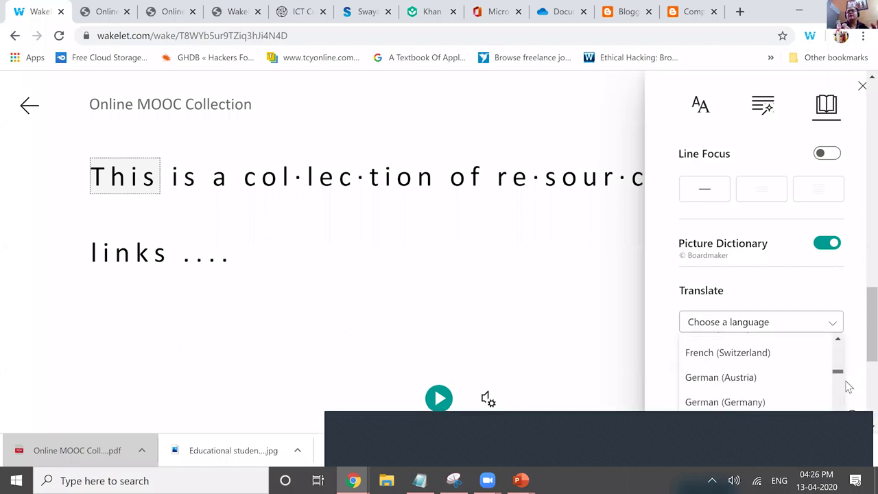
pyautogui.scroll(-3, 848, 386)
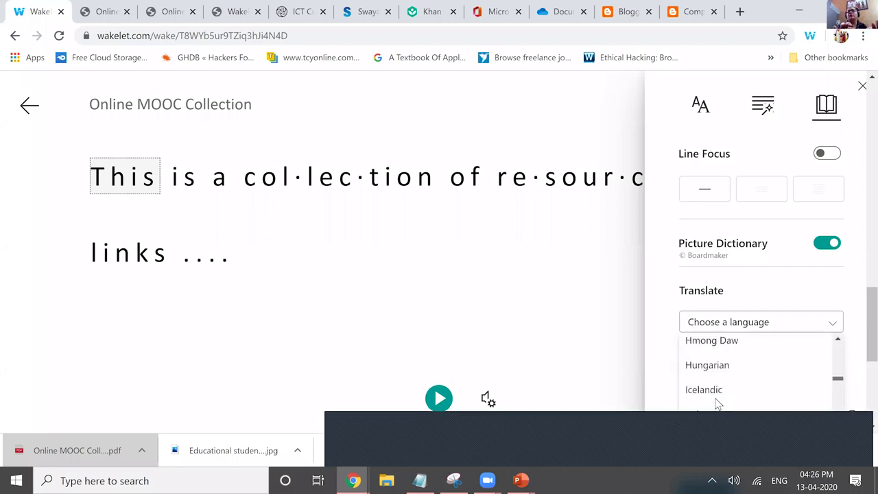
pyautogui.scroll(-2, 836, 389)
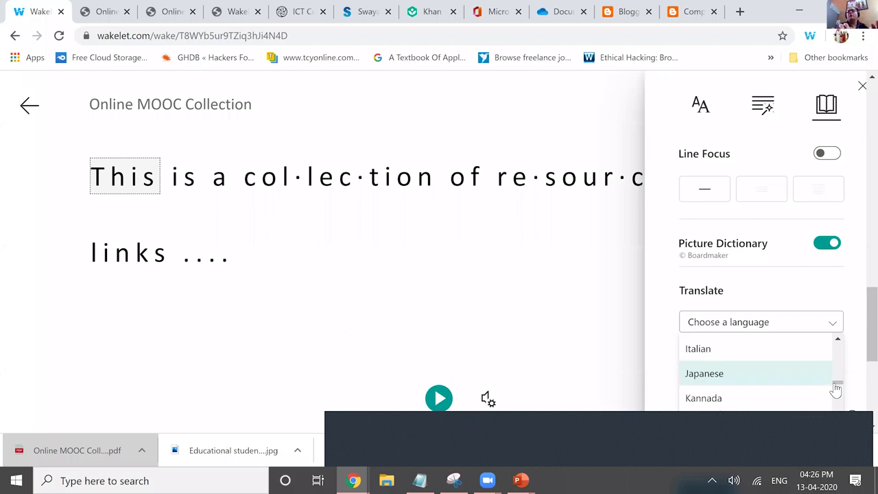
pyautogui.click(755, 398)
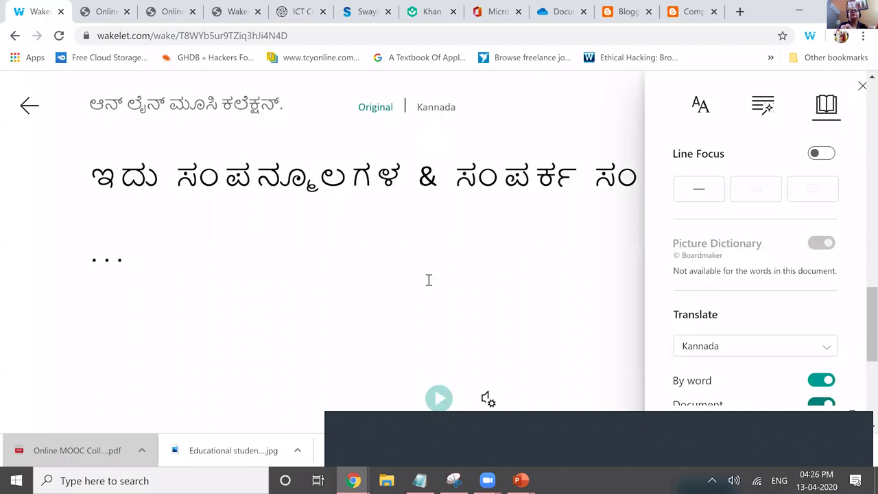
pyautogui.click(439, 399)
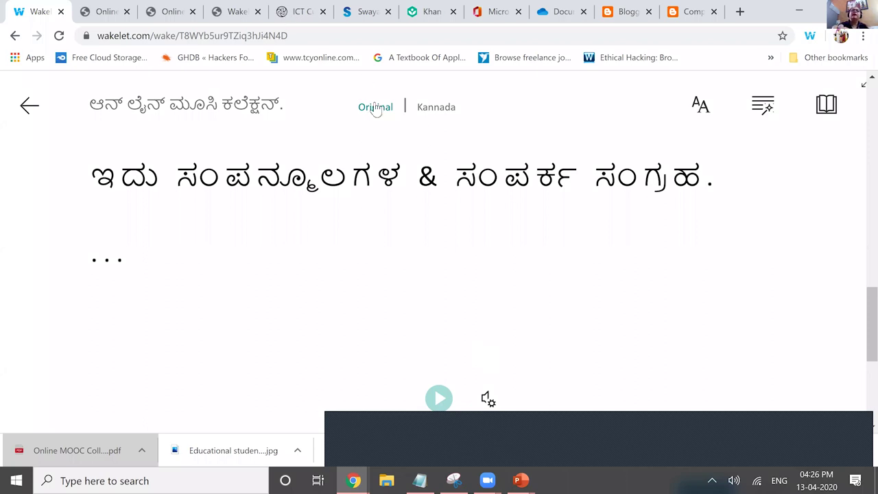
pyautogui.click(452, 115)
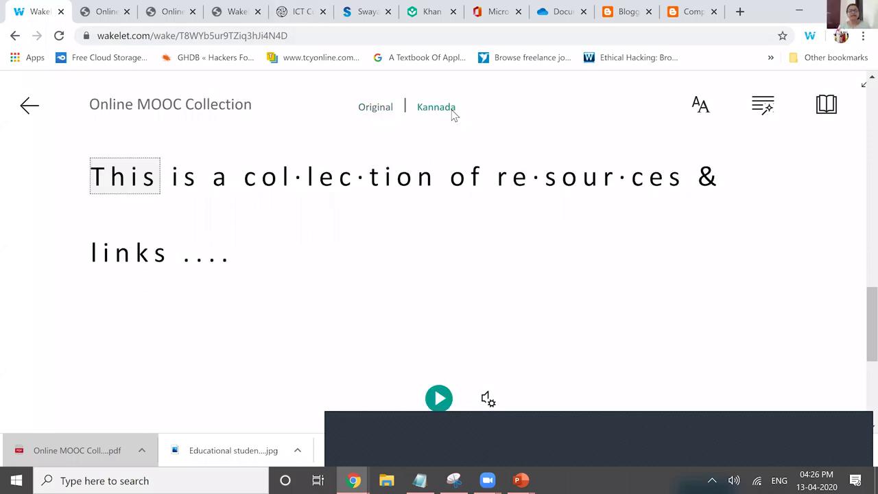
pyautogui.click(452, 114)
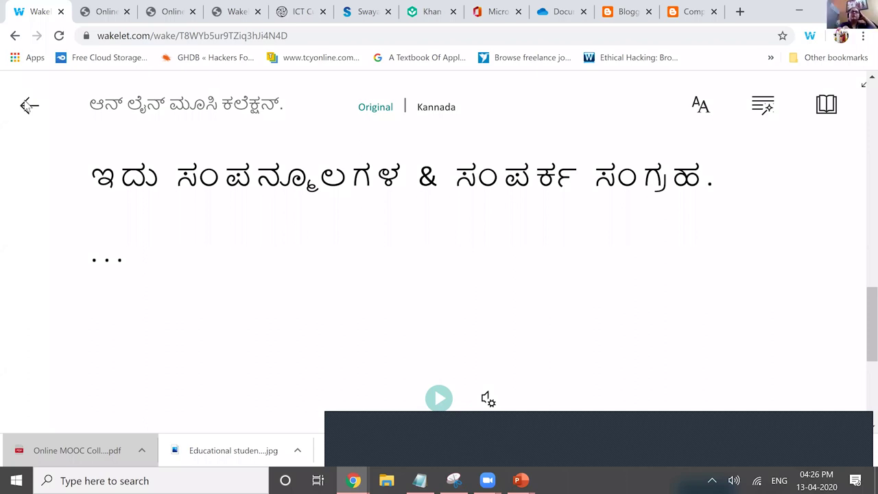
pyautogui.click(28, 105)
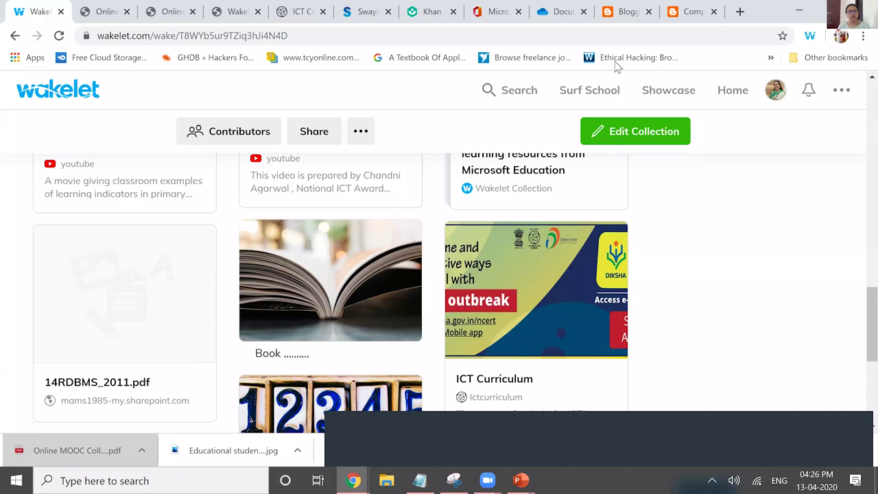
# - Return to Wakelet Home and scroll the Collections grid showing the new empty Online MOOC Collection
pyautogui.click(732, 90)
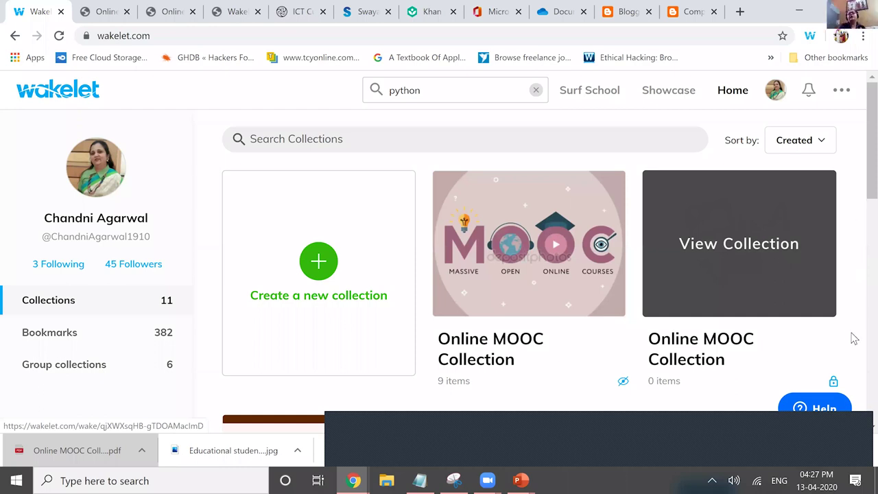
pyautogui.scroll(-4, 854, 338)
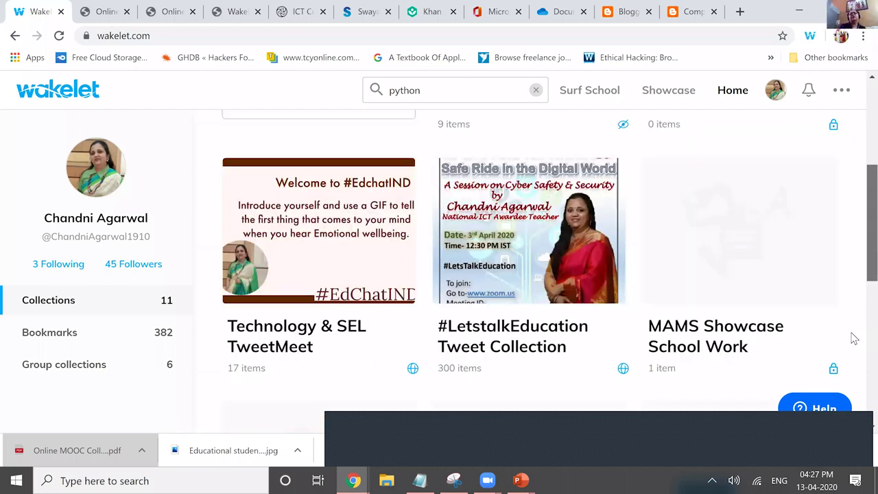
pyautogui.scroll(4, 854, 338)
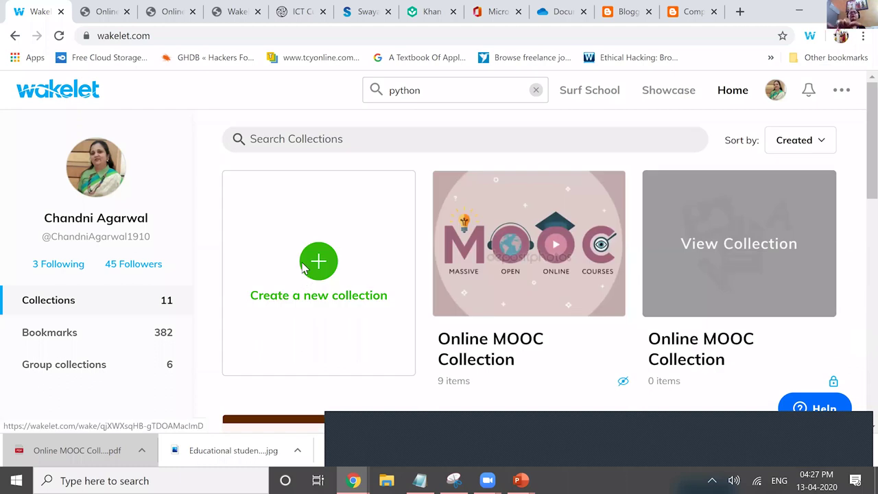
pyautogui.click(306, 324)
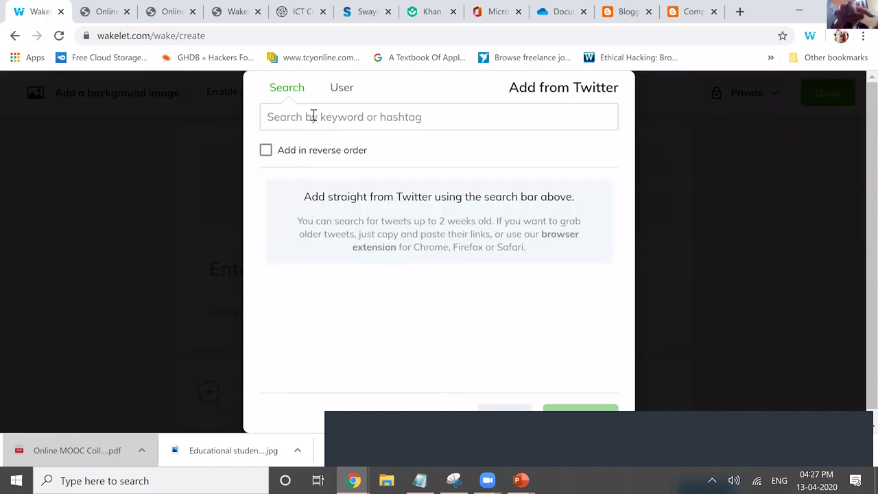
pyautogui.click(313, 116)
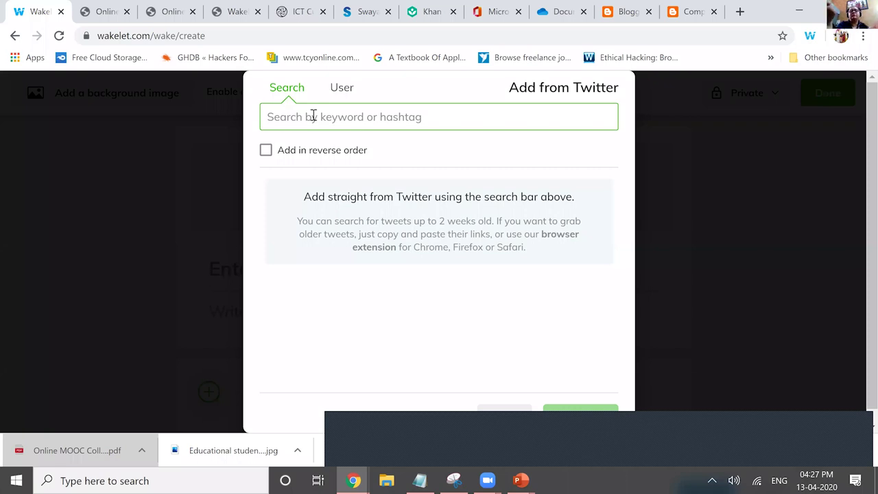
pyautogui.write('#')
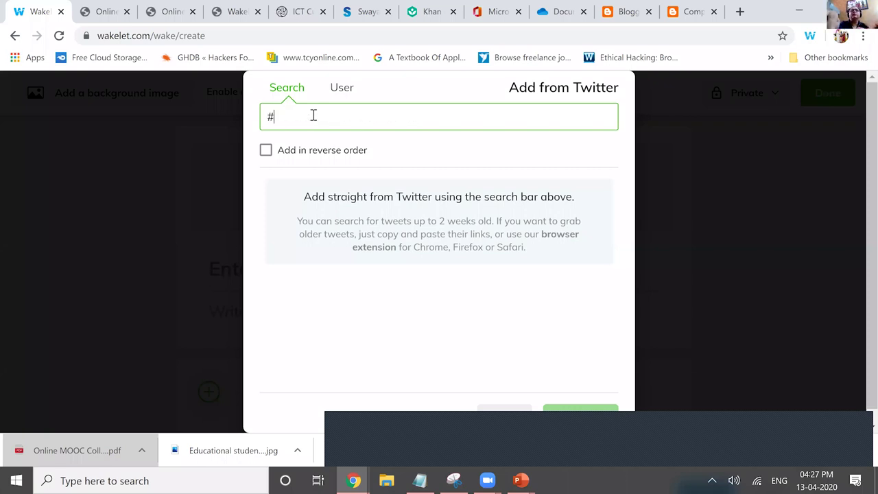
pyautogui.write('COVI')
pyautogui.hotkey('ctrl', 'a')
pyautogui.write('@ciet')
pyautogui.press('BackSpace')
pyautogui.press('BackSpace')
pyautogui.press('BackSpace')
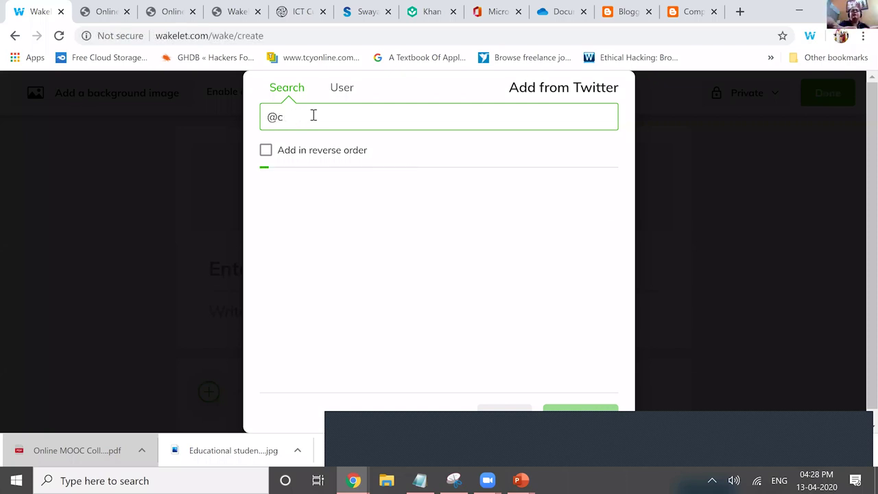
pyautogui.write('handni1')
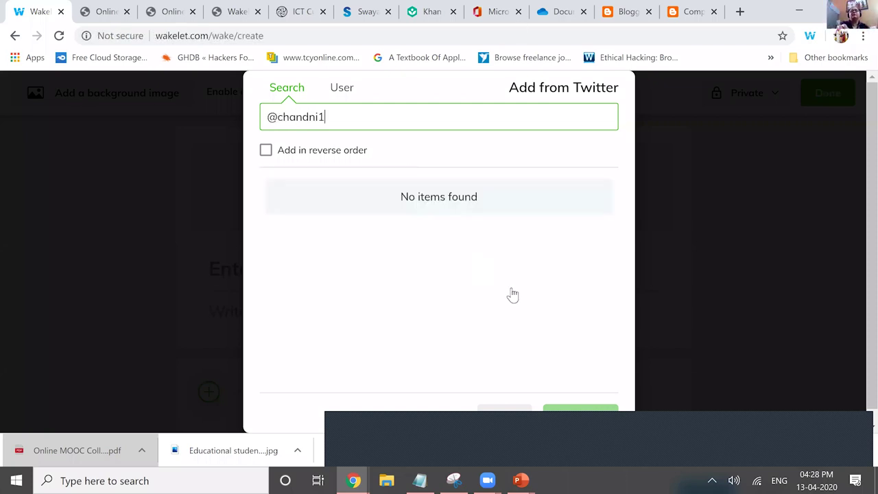
pyautogui.write('910')
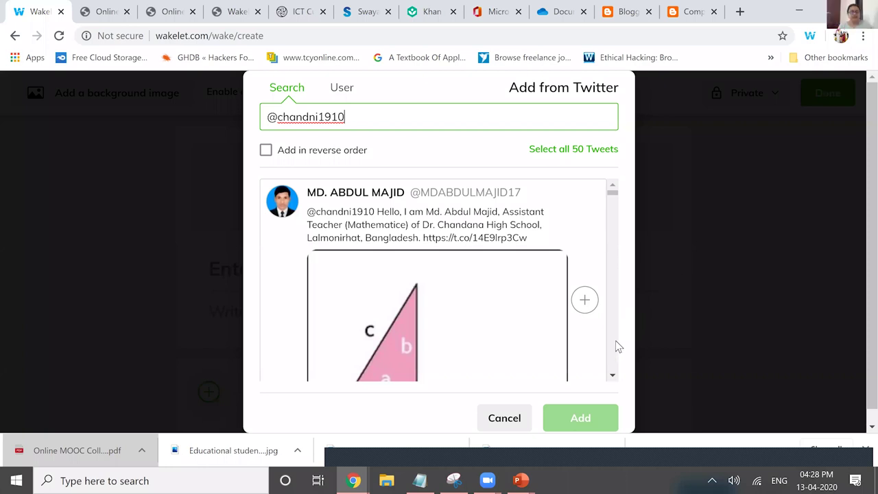
pyautogui.scroll(-10, 640, 272)
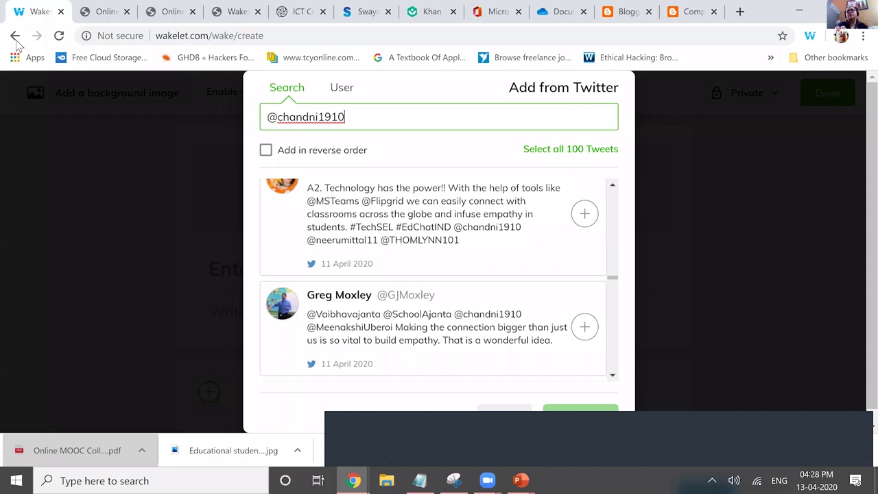
pyautogui.click(638, 121)
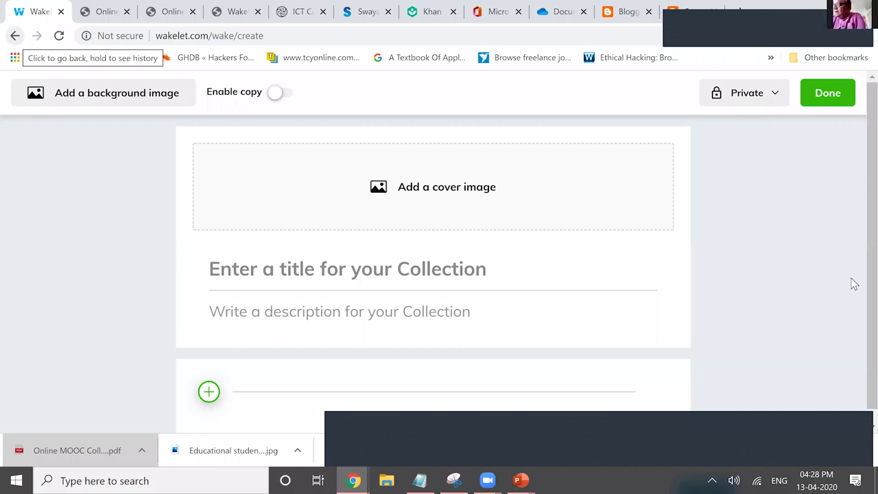
pyautogui.hotkey('alt', 'Left')
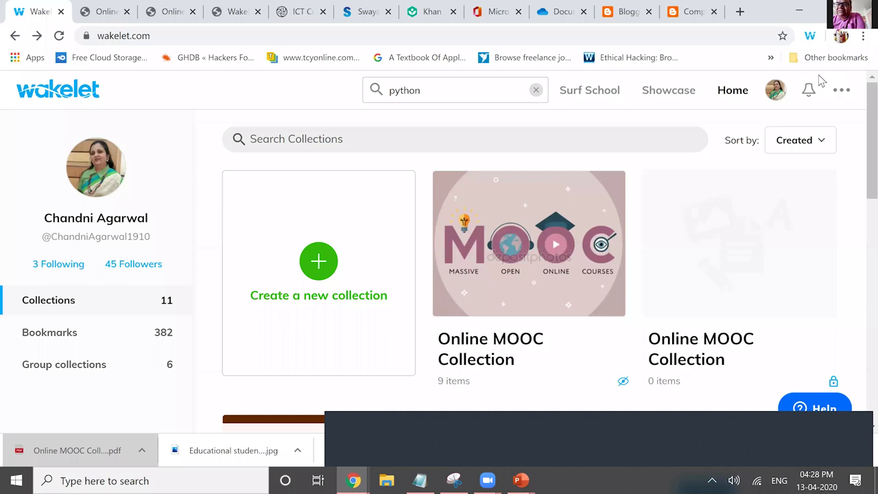
pyautogui.hotkey('alt', 'Tab')
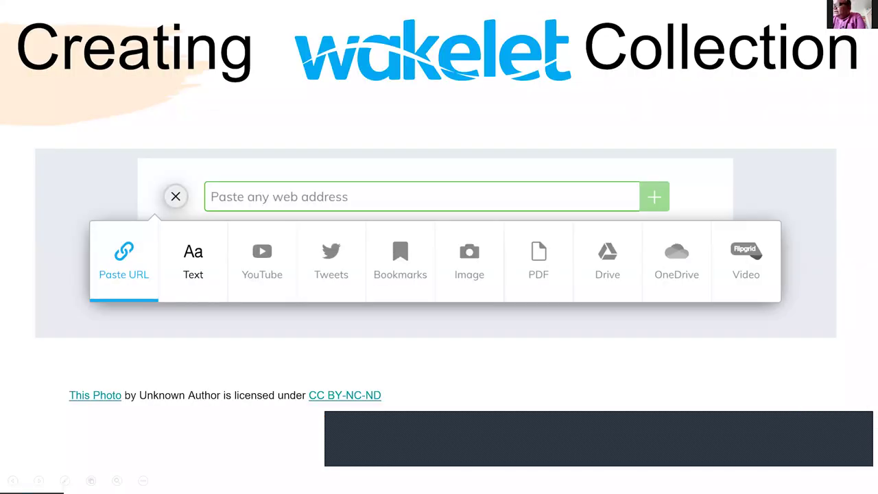
pyautogui.press('Right')
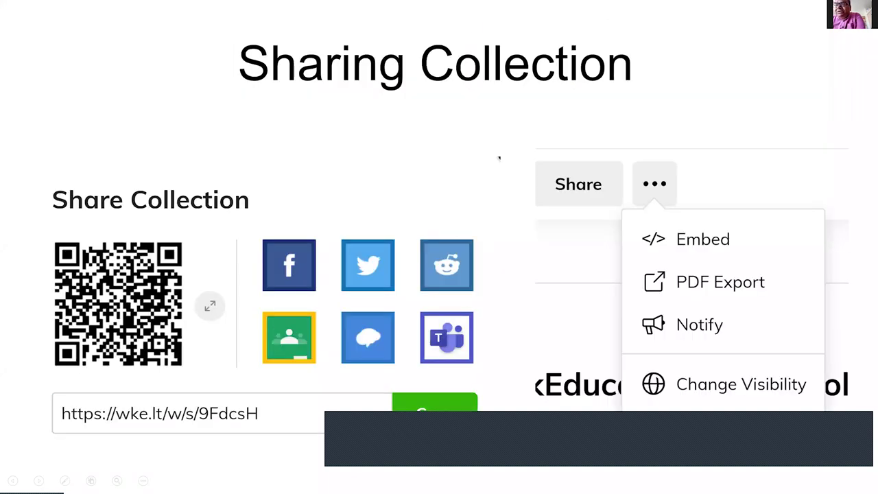
pyautogui.press('Right')
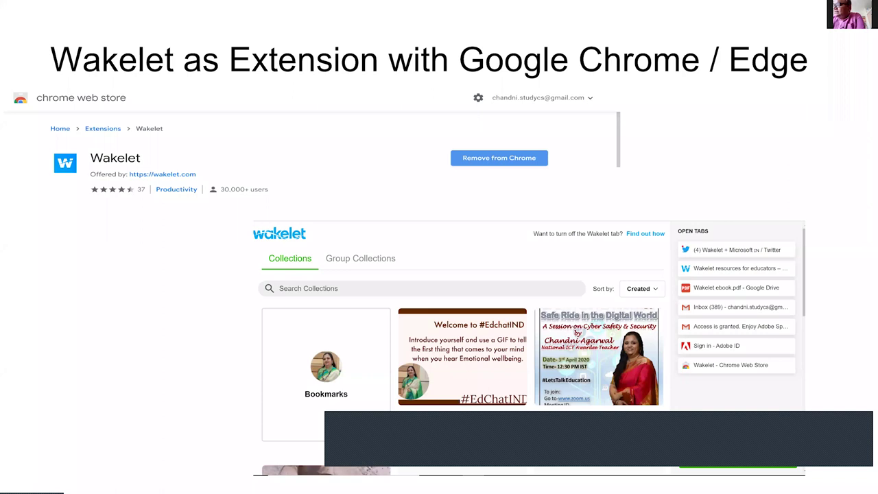
pyautogui.press('Right')
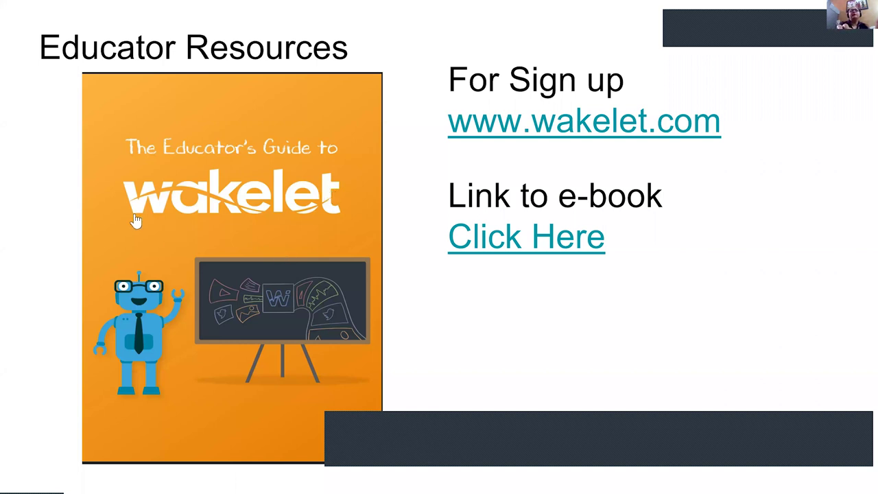
pyautogui.hotkey('alt', 'Tab')
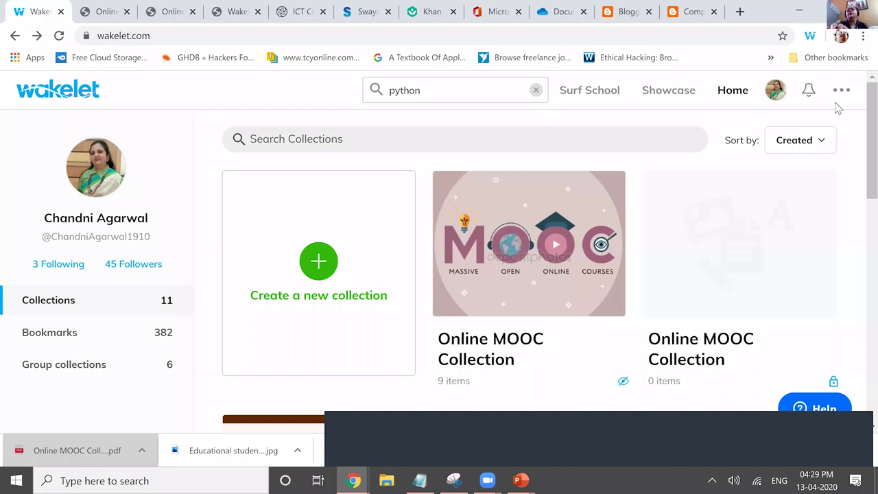
# - Switch to the Word Online tab showing Document2's Share > Link settings panel
pyautogui.hotkey('ctrl', '8')
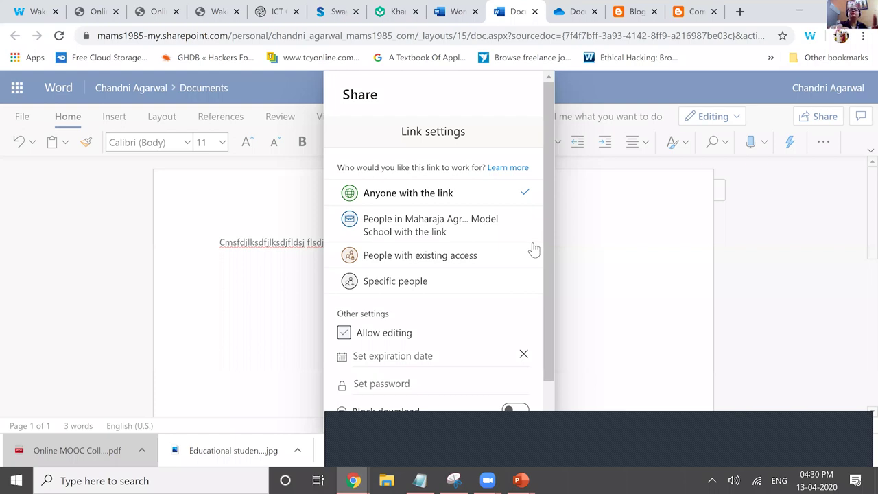
# - Turn off Allow editing so Document2's link is view-only, then return to the Wakelet collection editor
pyautogui.click(460, 333)
pyautogui.scroll(-1, 461, 335)
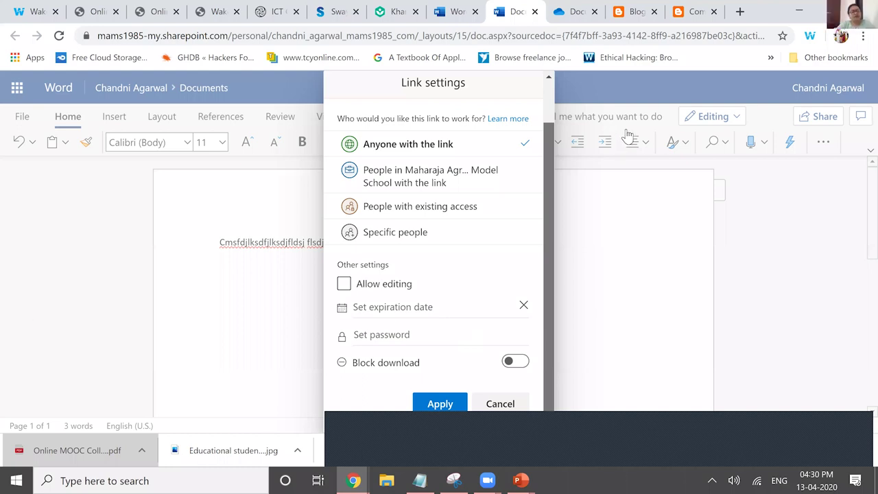
pyautogui.hotkey('ctrl', '1')
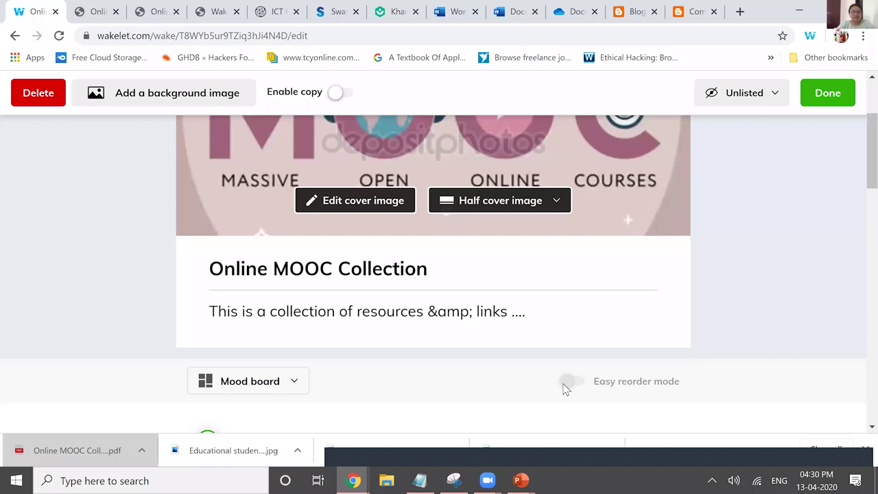
pyautogui.scroll(-2, 562, 388)
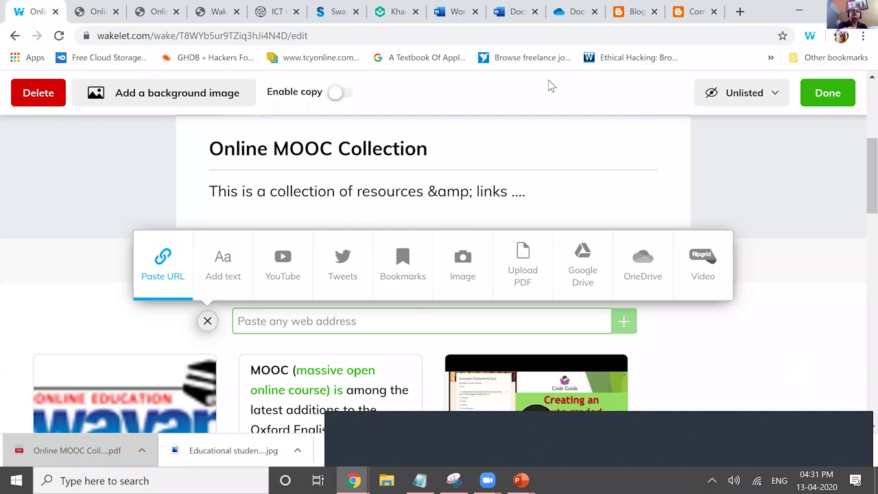
pyautogui.click(842, 109)
pyautogui.scroll(-3, 818, 215)
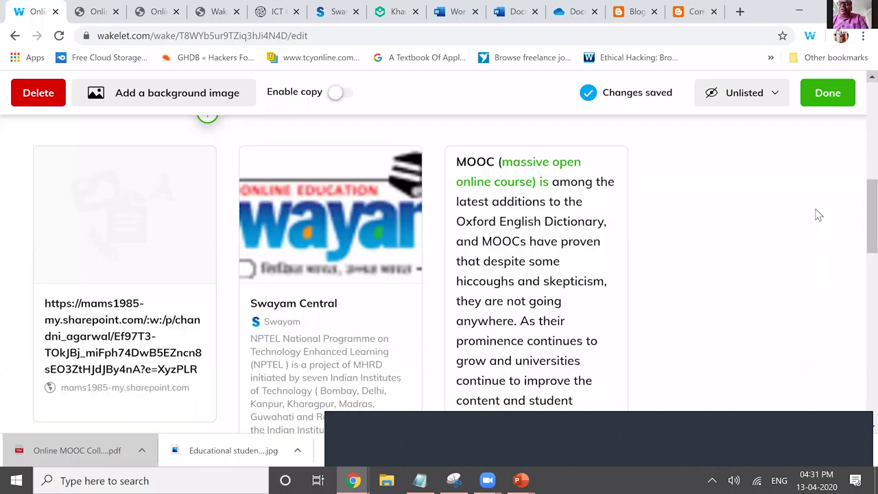